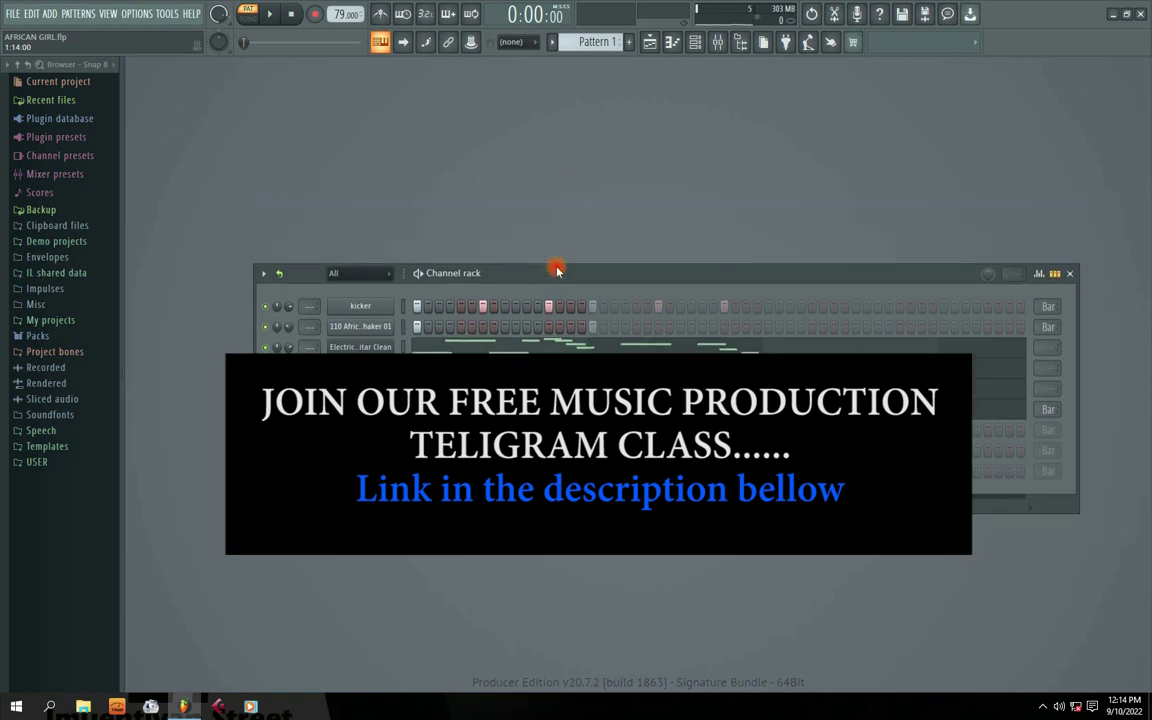
Play Pattern 1 briefly, and narrow and reposition the Channel rack window.
key(space)
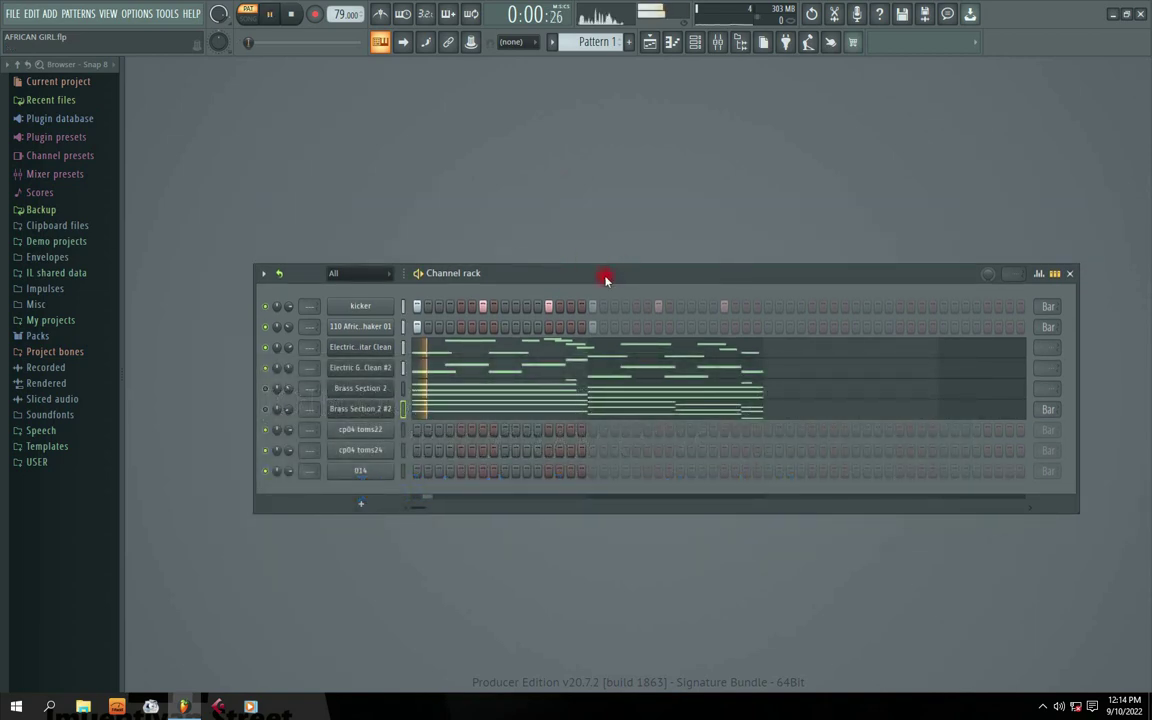
key(space)
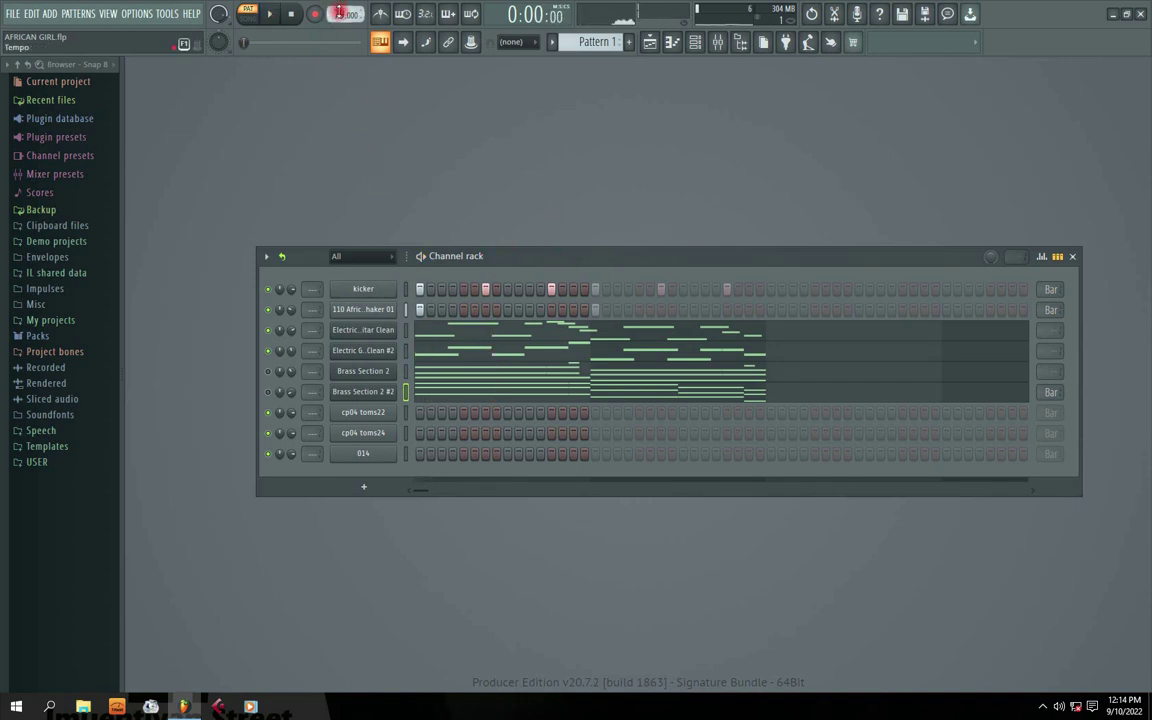
drag(585, 254, 571, 237)
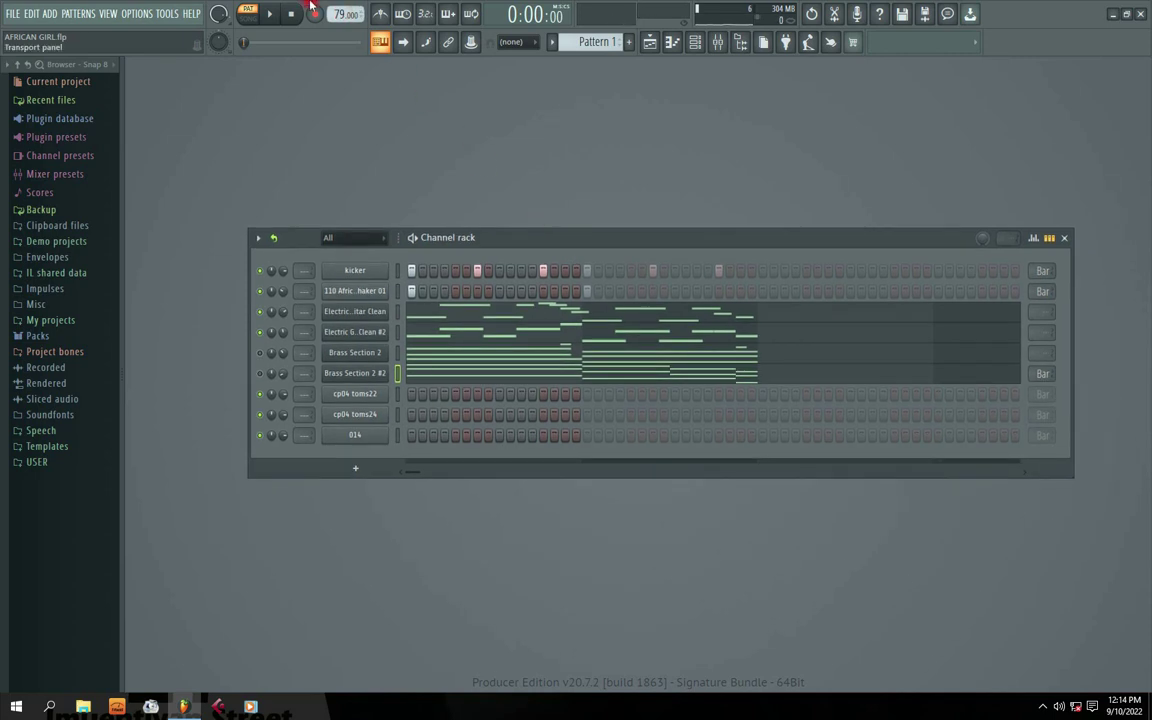
drag(1073, 371, 853, 379)
drag(481, 237, 513, 282)
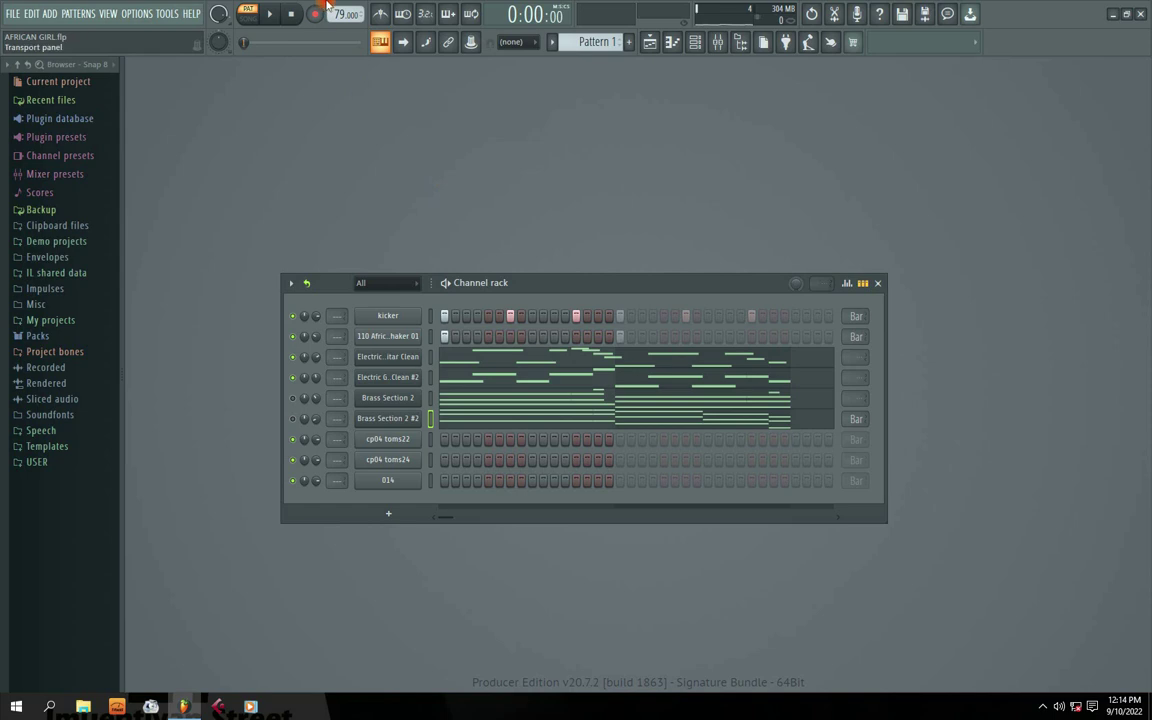
Try to set the project tempo to the 100 BPM preset.
right_click(342, 14)
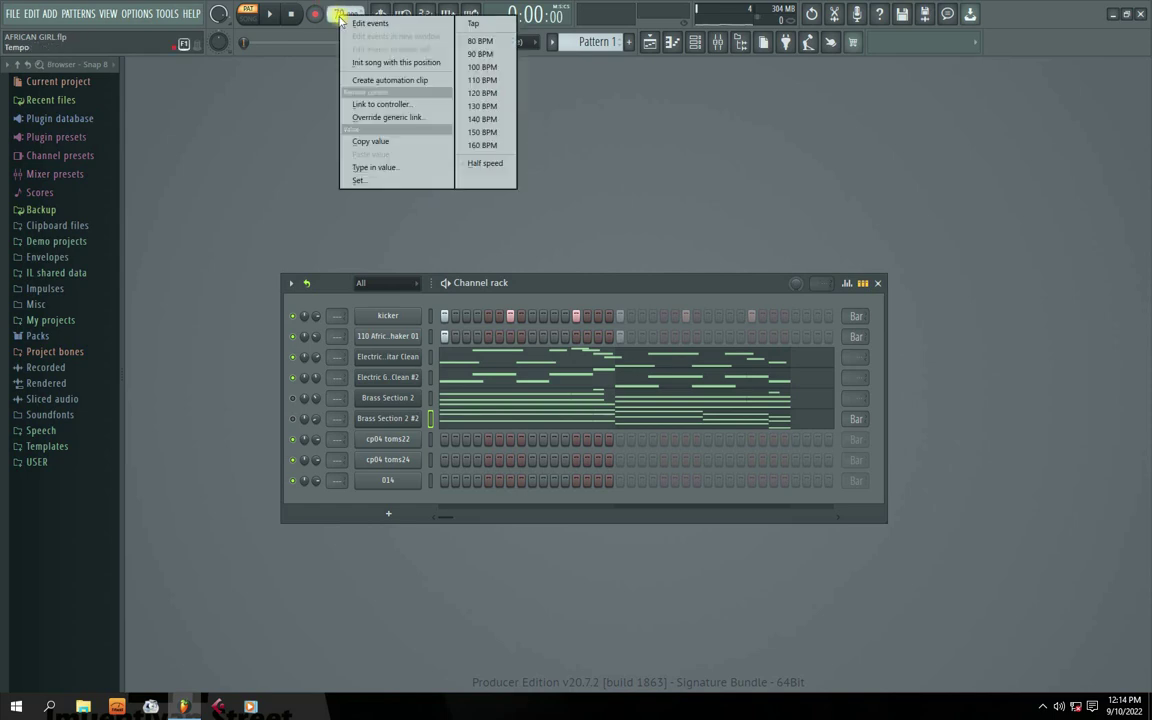
click(480, 67)
mouse_move(533, 268)
mouse_down()
mouse_move(550, 262)
mouse_move(543, 250)
mouse_up()
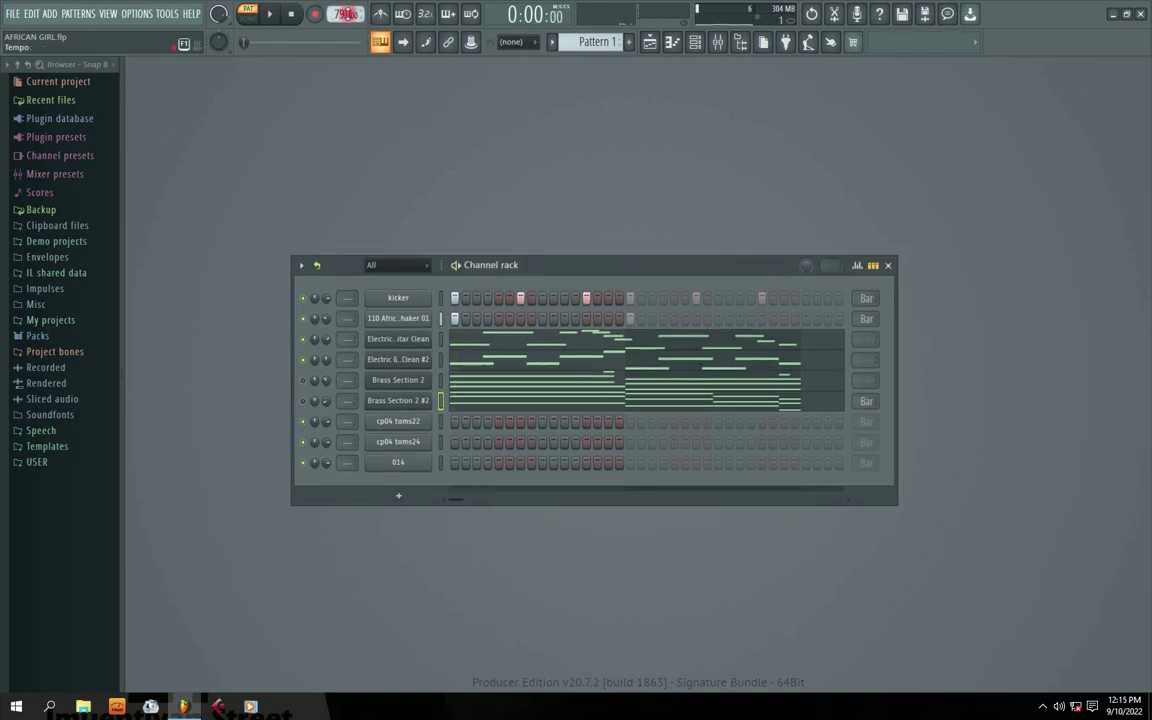
drag(508, 269, 514, 235)
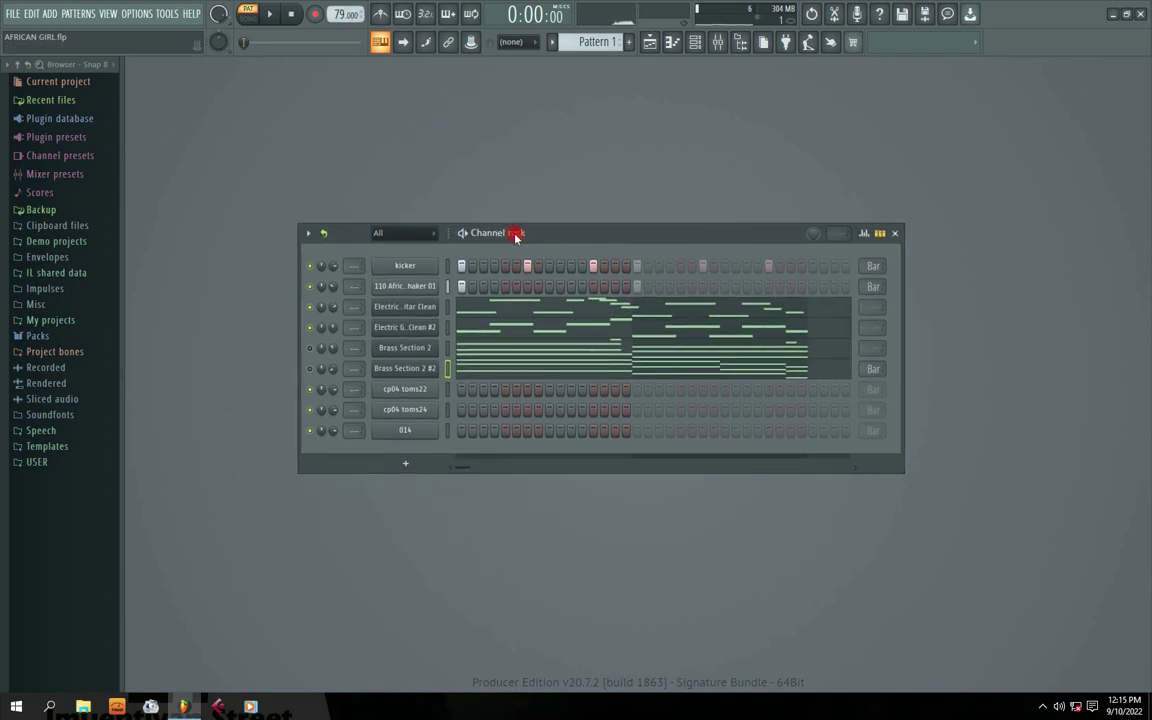
Examine the Electric Guitar Clean piano roll and its list of event controls for a Tempo entry.
click(467, 305)
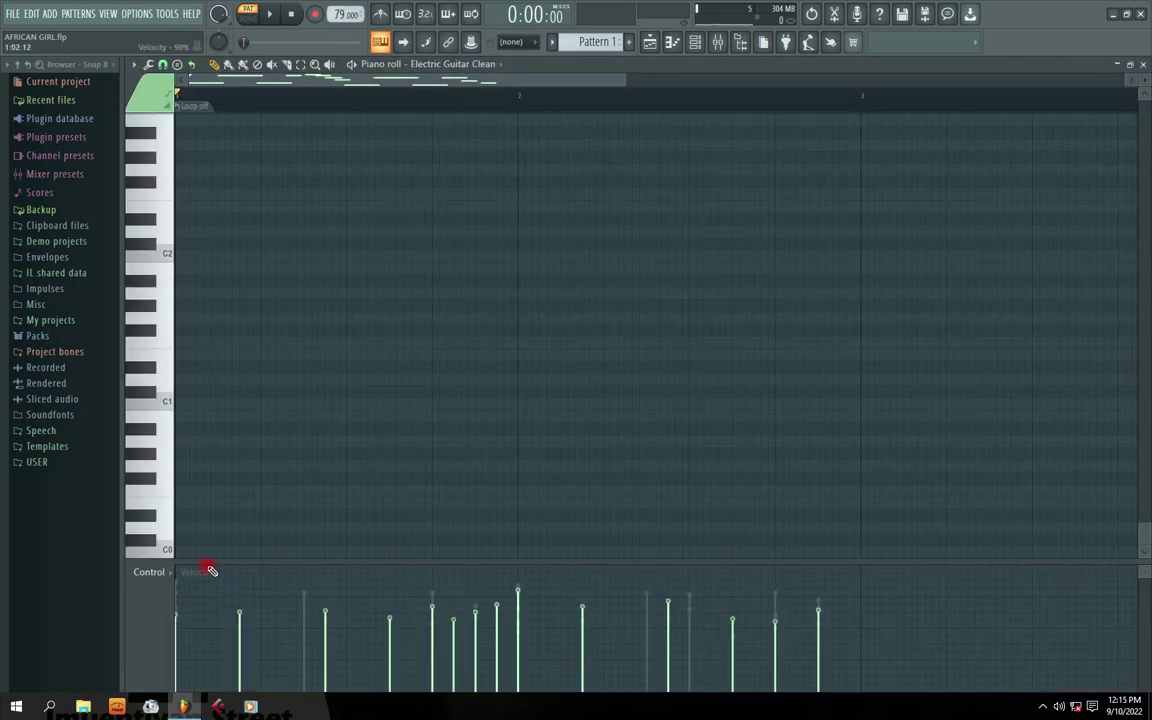
click(1143, 64)
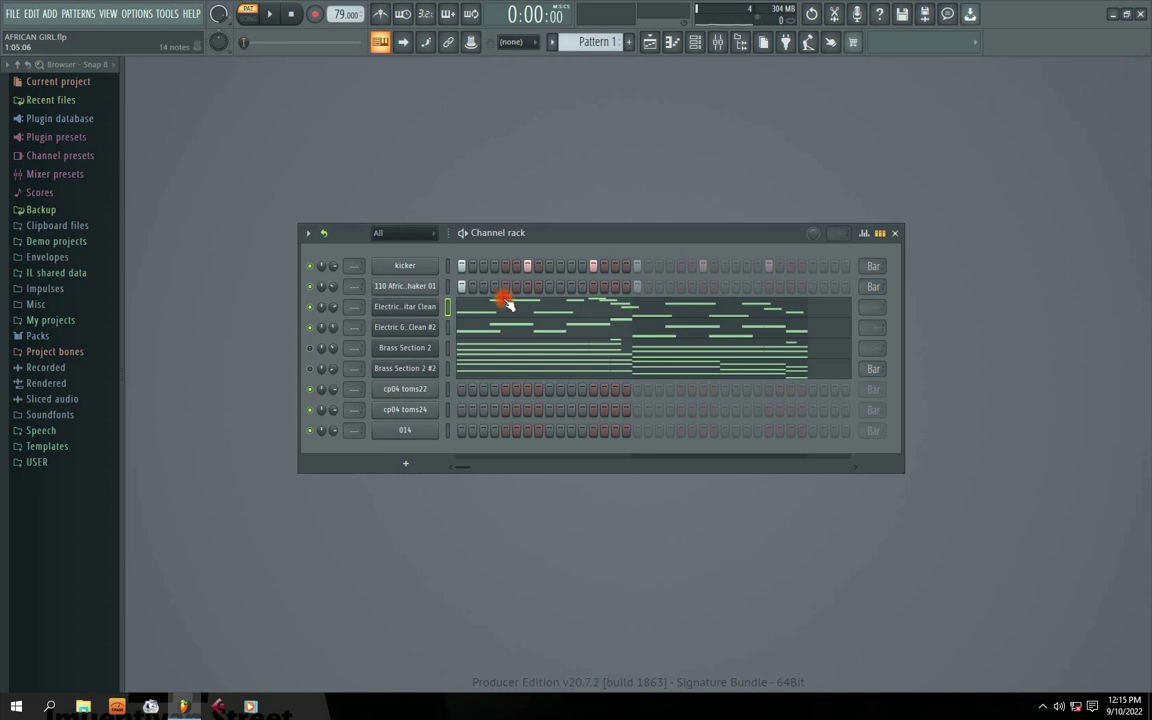
drag(560, 233, 552, 214)
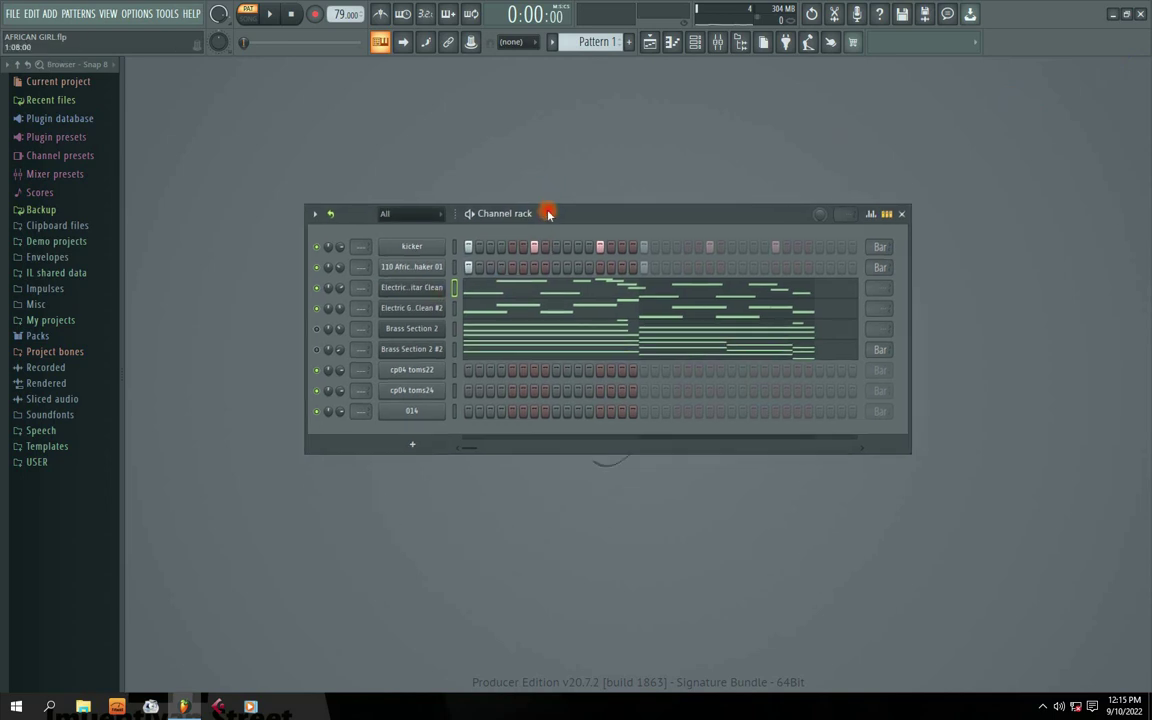
click(476, 288)
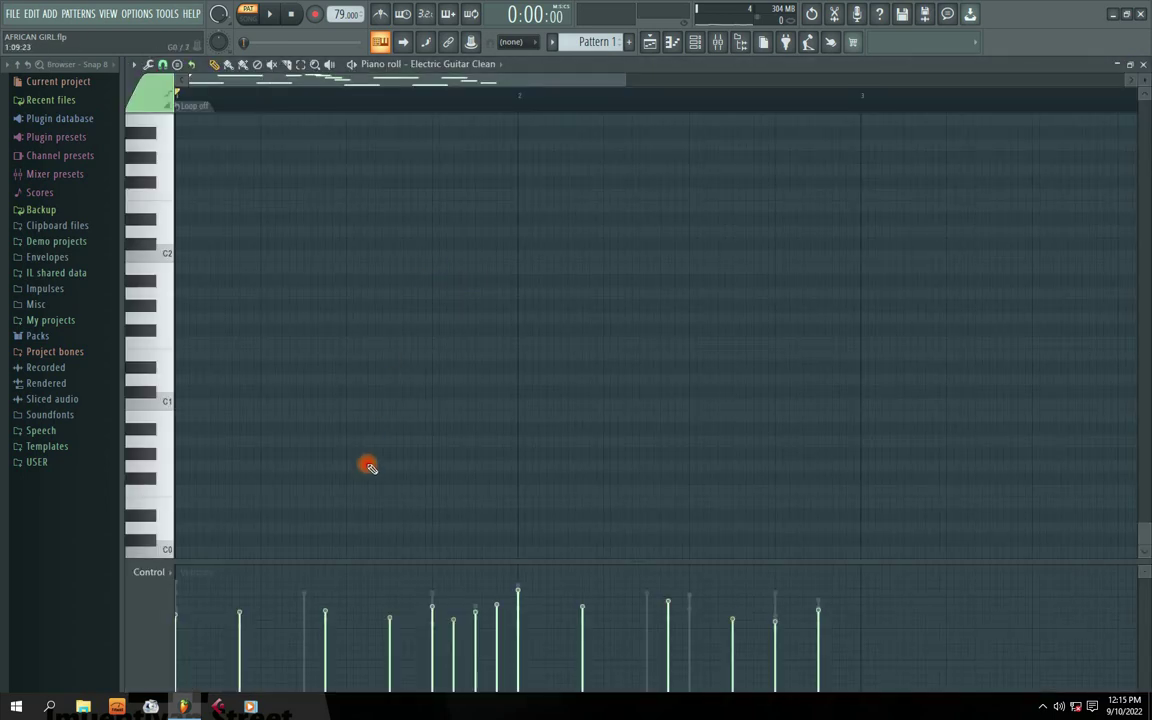
click(1143, 66)
click(450, 286)
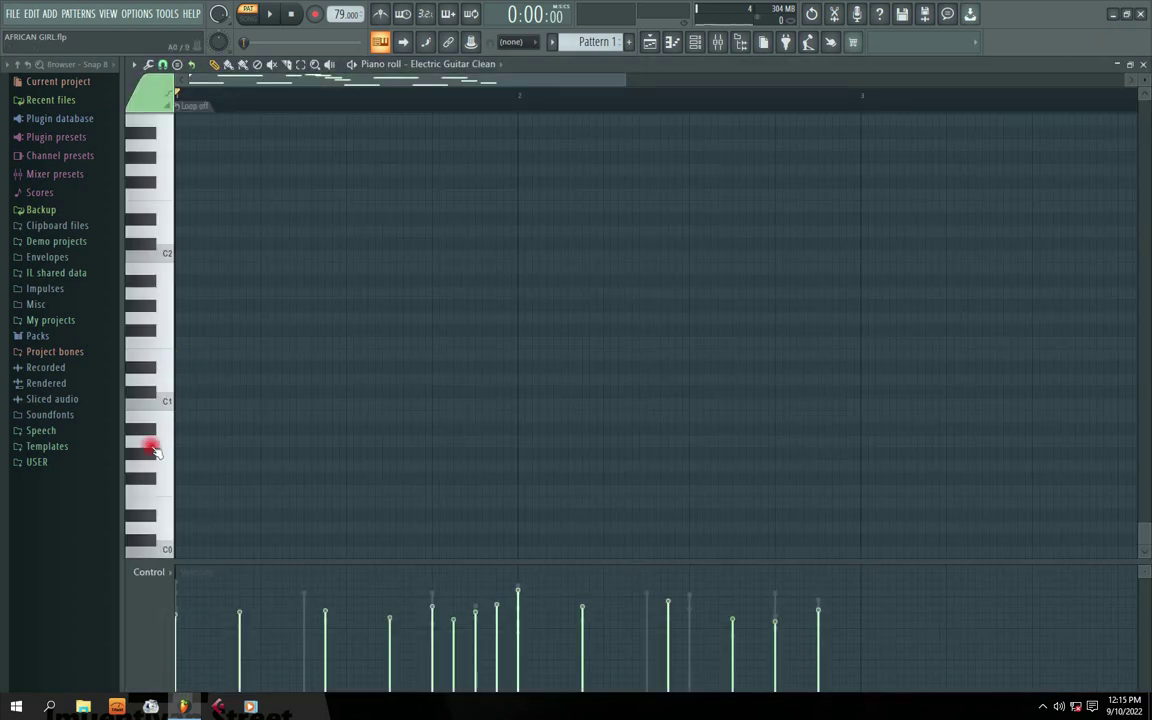
click(170, 574)
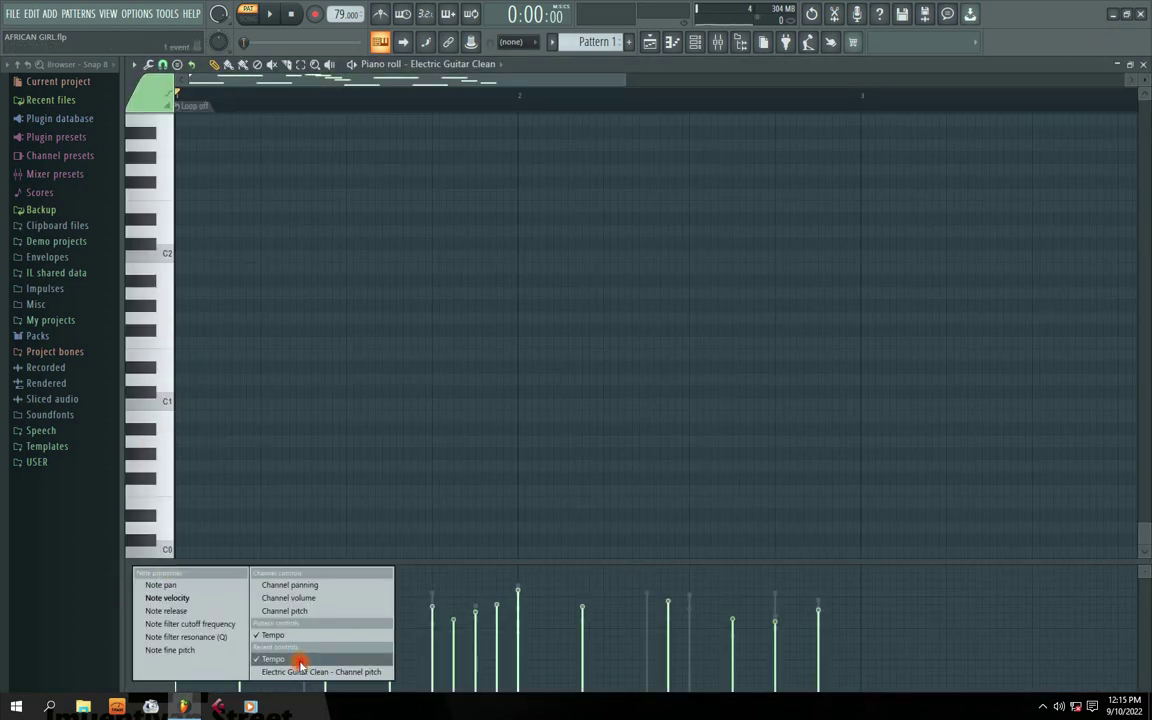
click(403, 397)
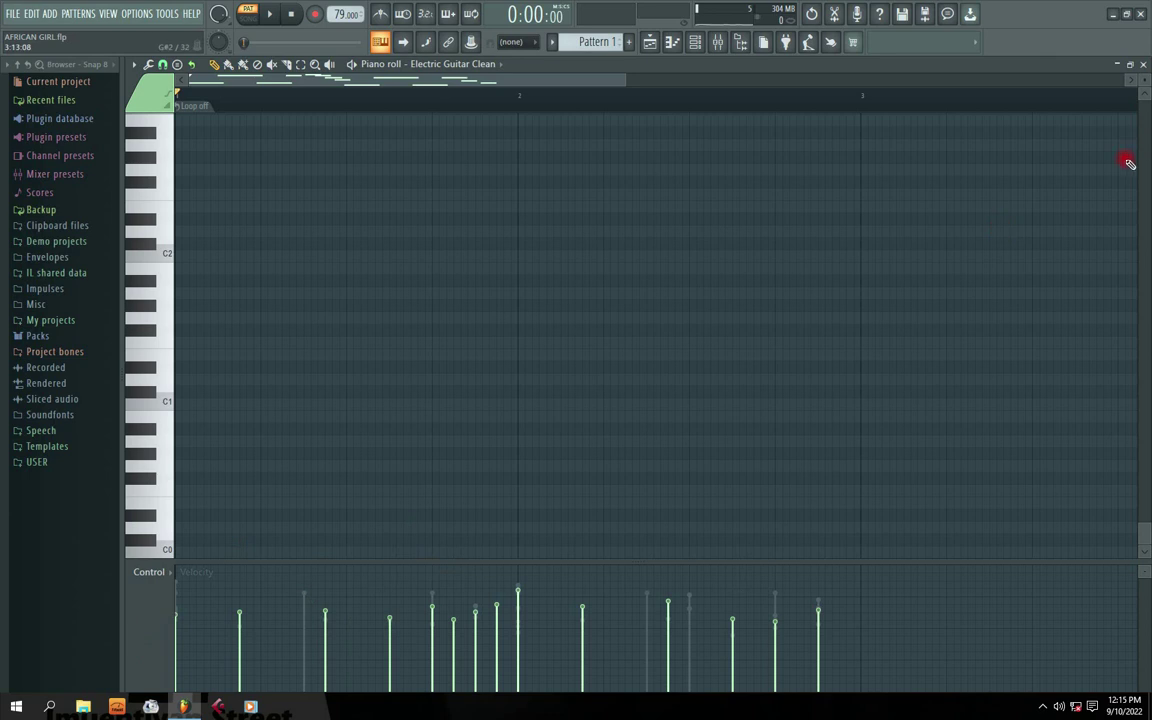
click(1143, 66)
Check the event controls in the Electric Guitar Clean #2 piano roll for Tempo events.
click(503, 313)
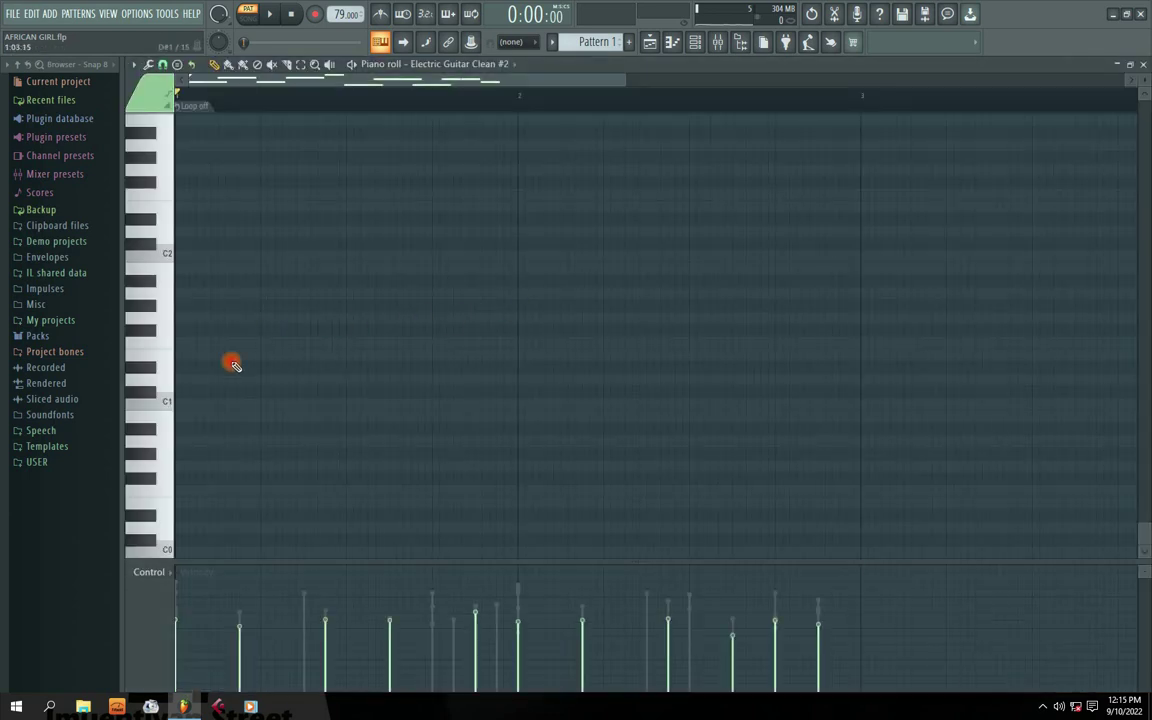
click(171, 578)
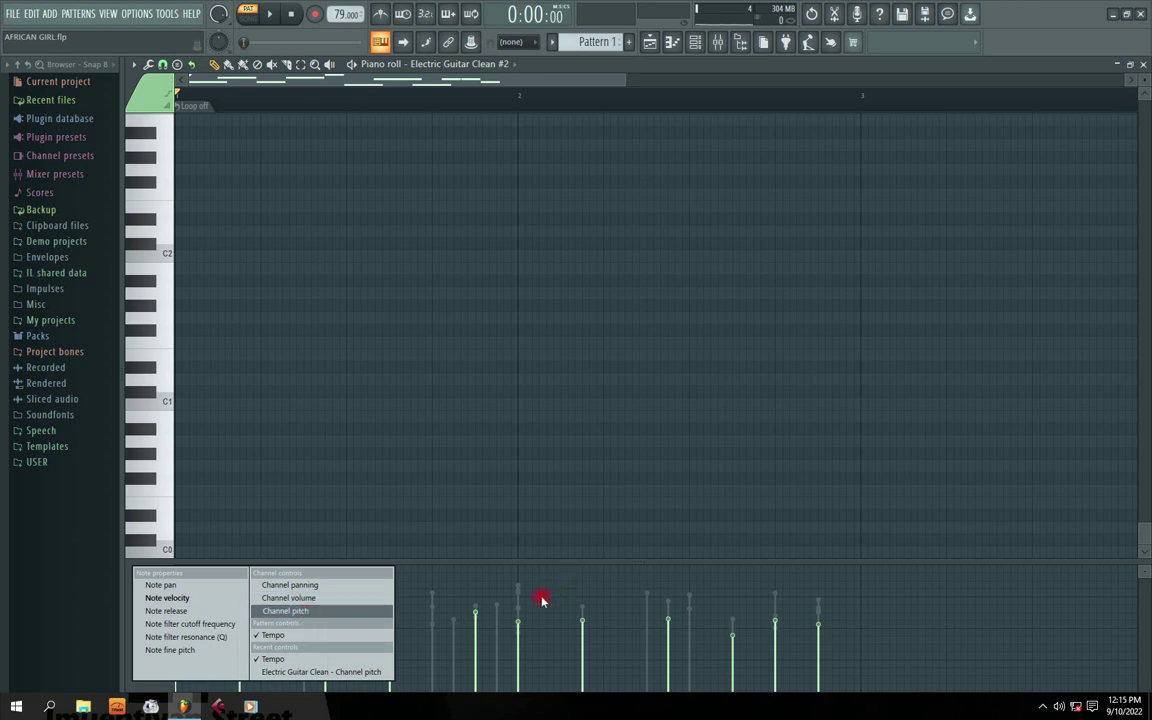
click(447, 478)
right_click(486, 480)
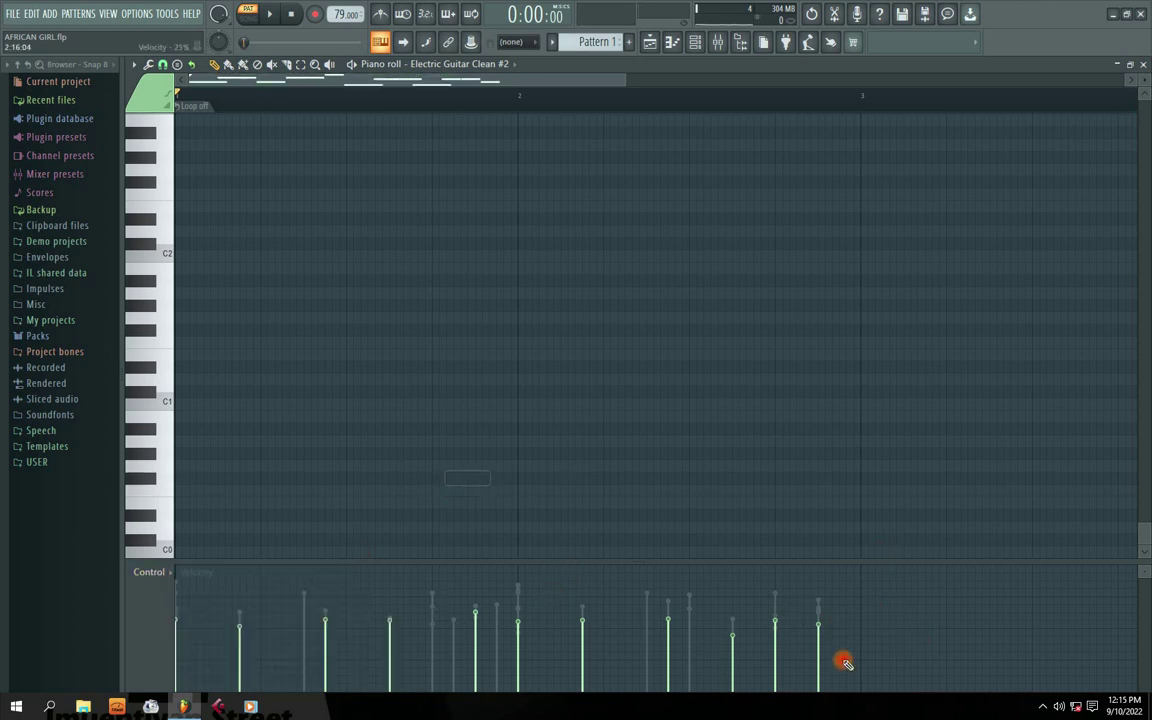
click(1143, 66)
Inspect the Brass Section 2 and Brass Section 2 #2 piano rolls, checking the latter's event controls for Tempo.
click(476, 328)
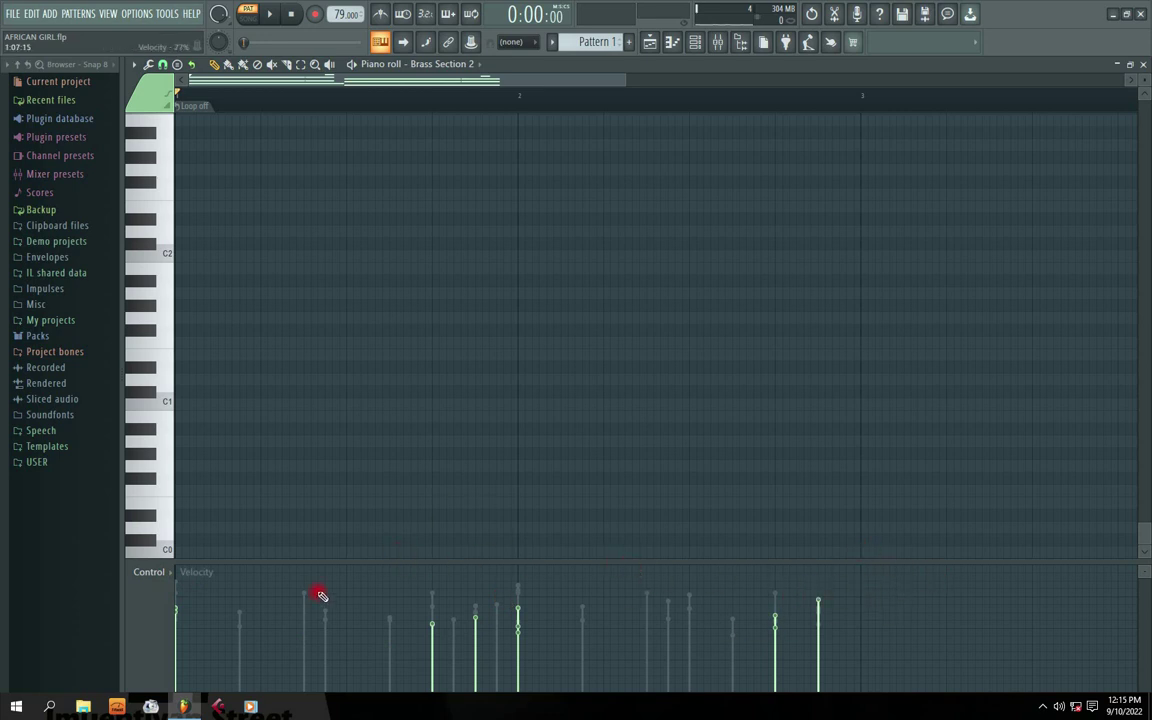
click(1145, 63)
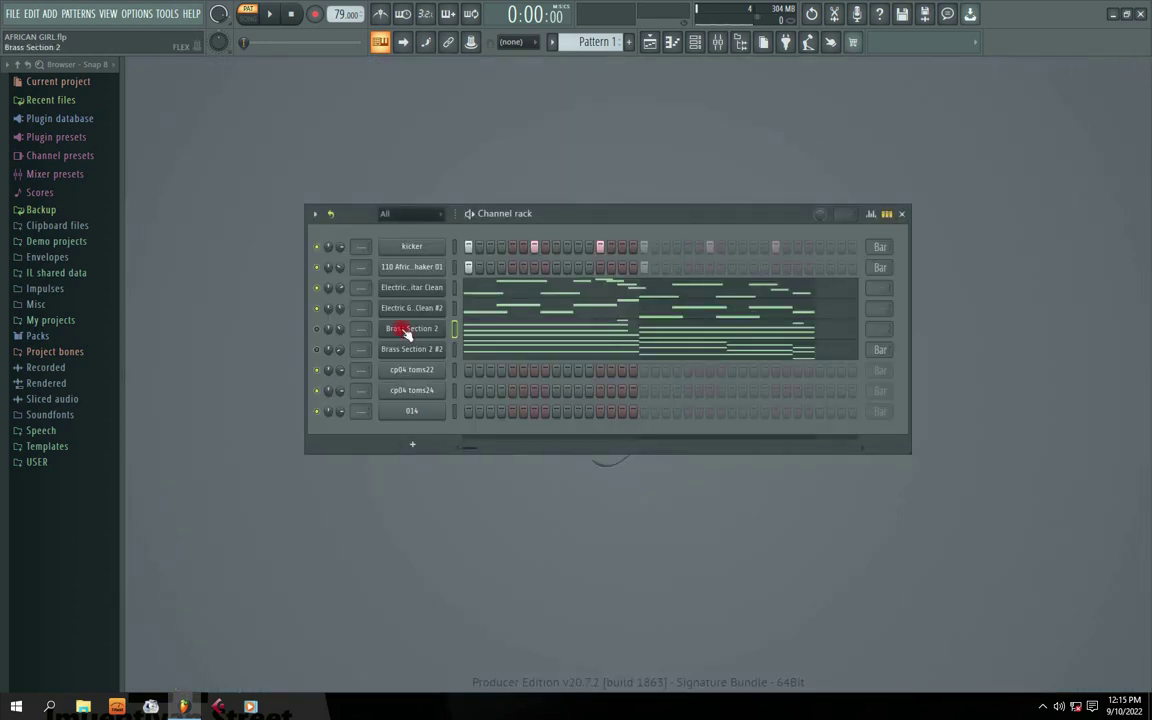
click(514, 350)
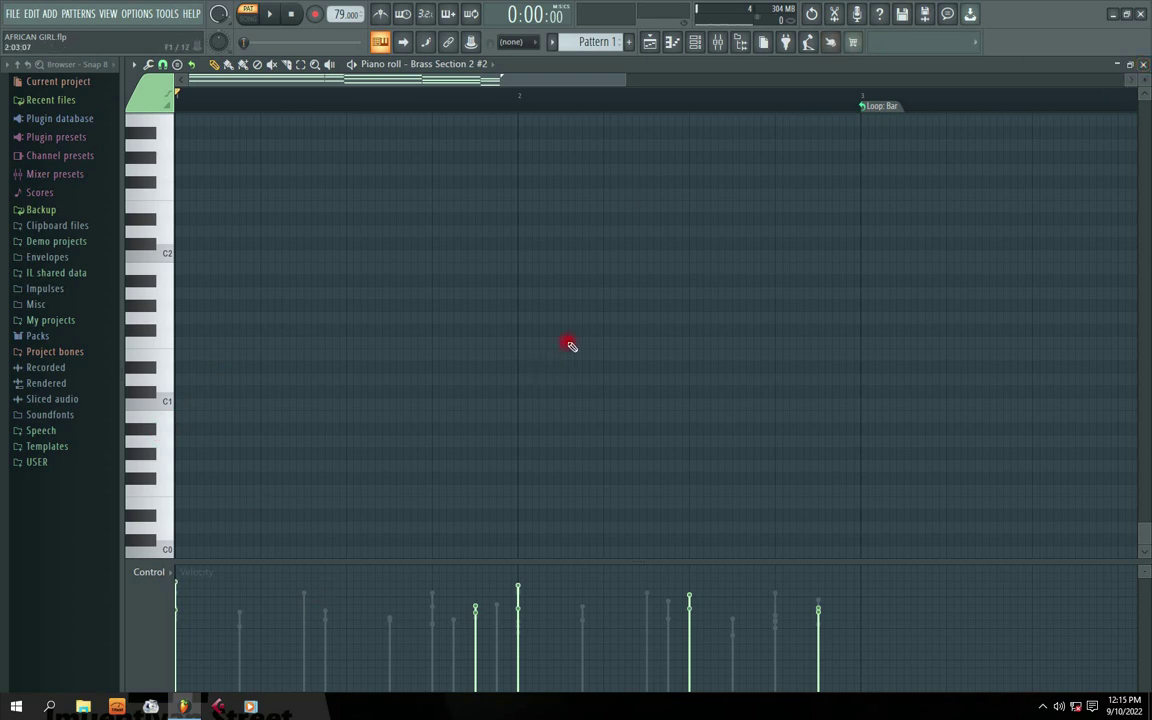
click(167, 577)
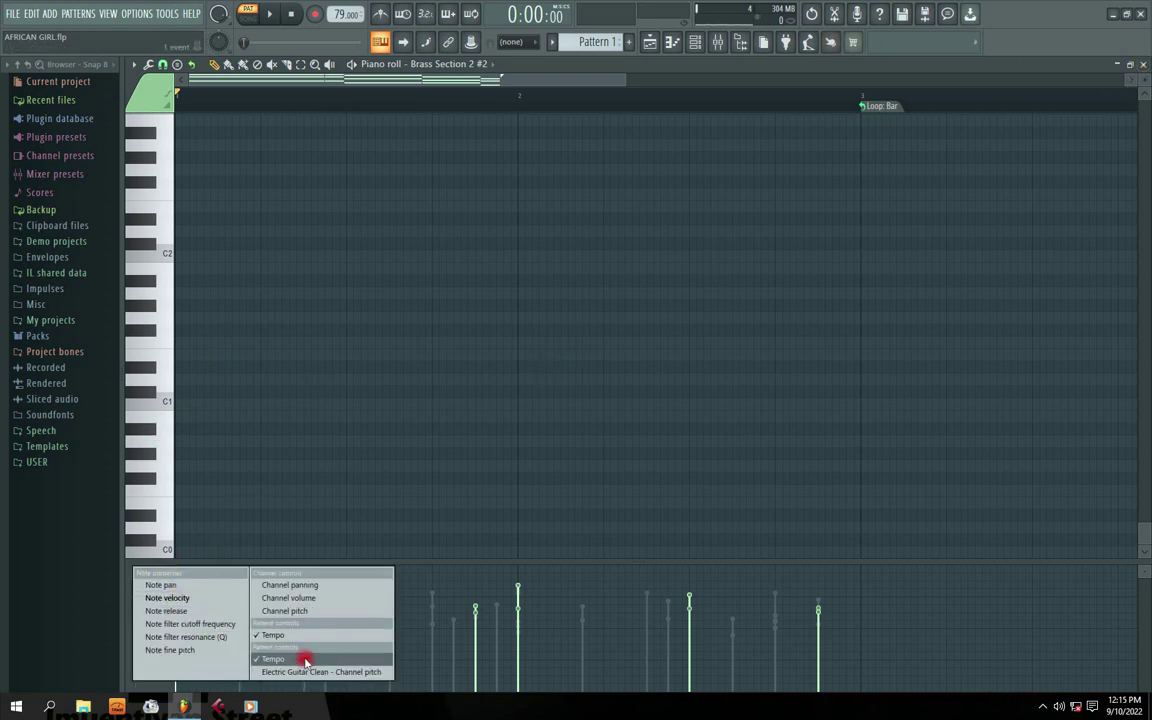
click(443, 454)
right_click(462, 454)
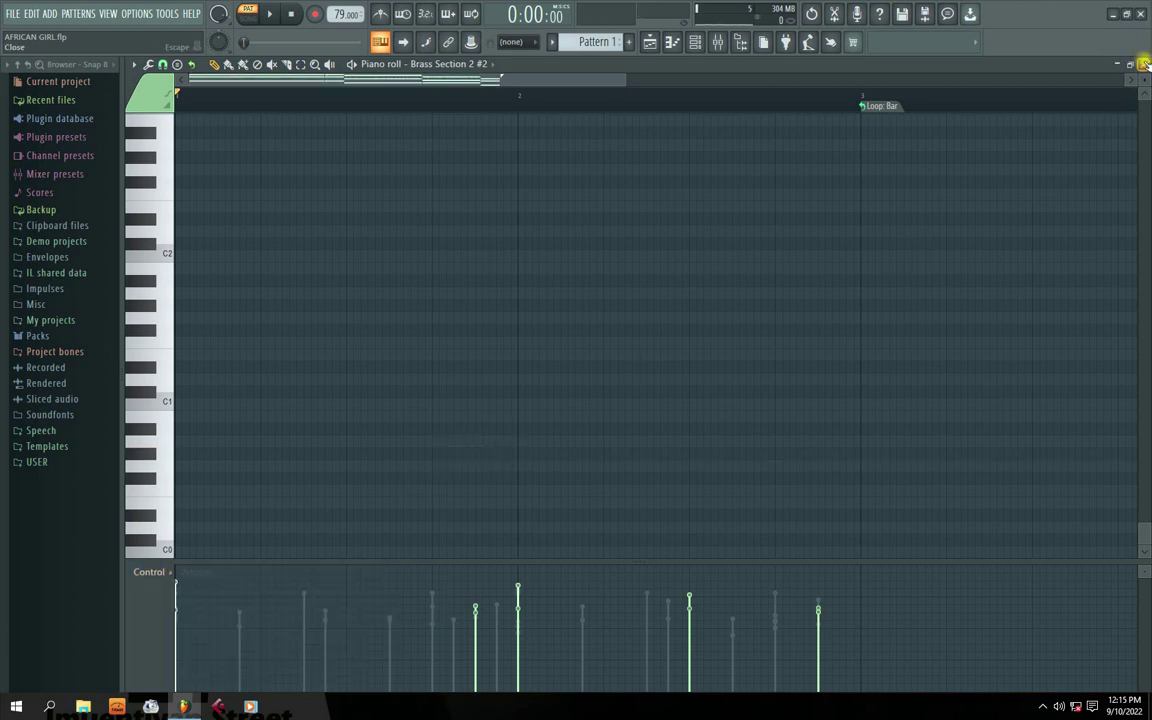
click(1146, 64)
View the mixer briefly, then hide and restore the Browser beside the Channel rack.
drag(594, 218, 520, 224)
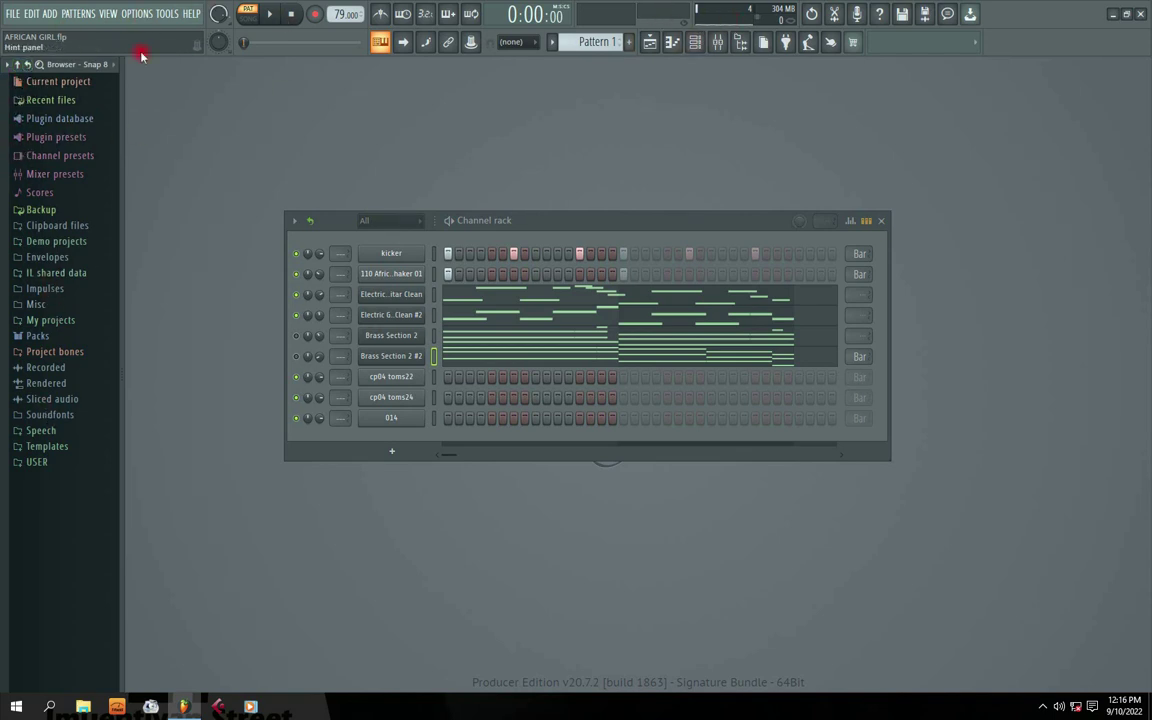
click(720, 41)
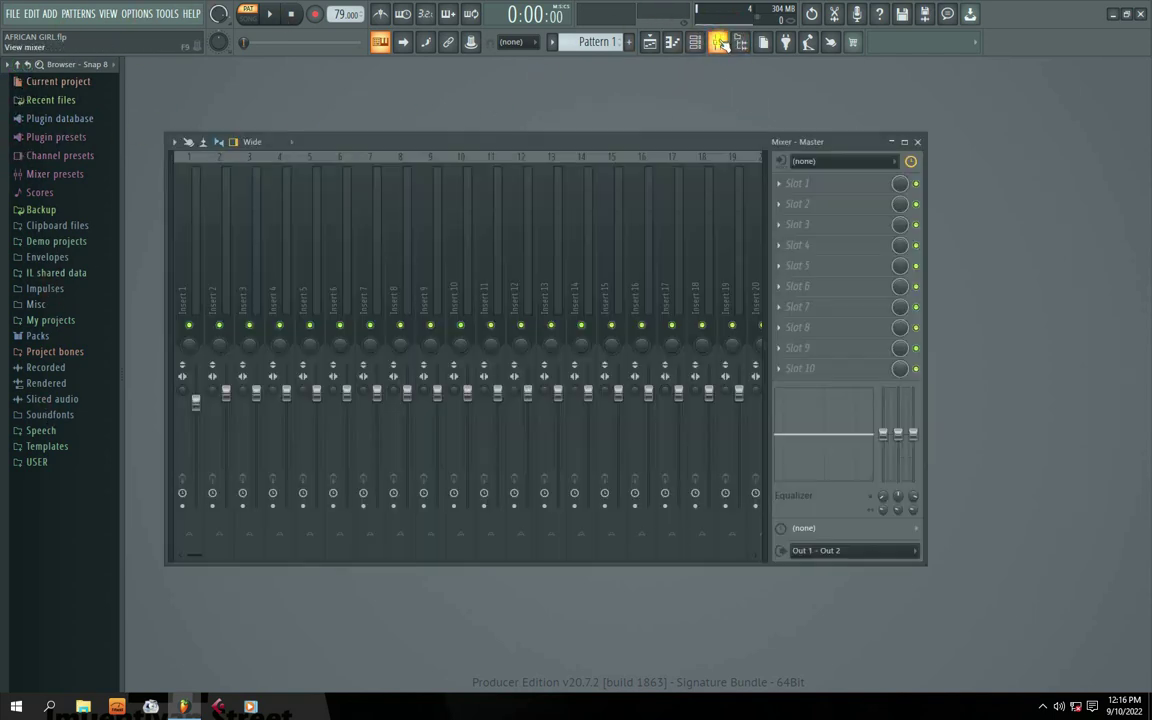
click(695, 41)
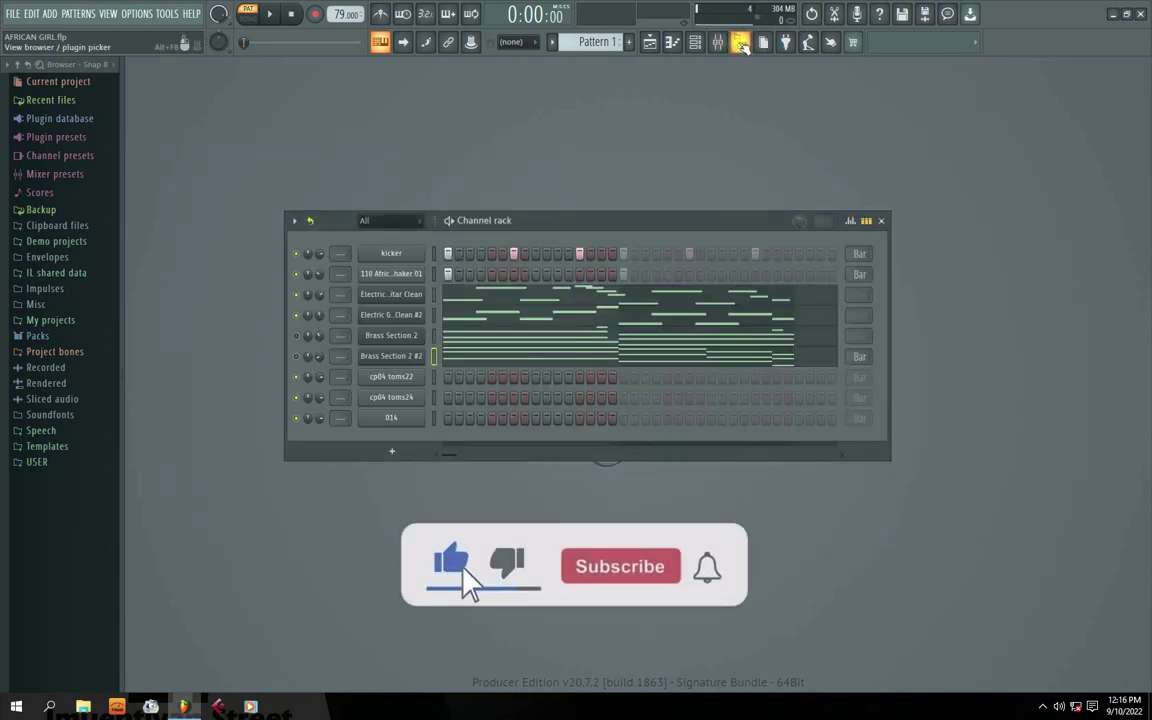
click(741, 42)
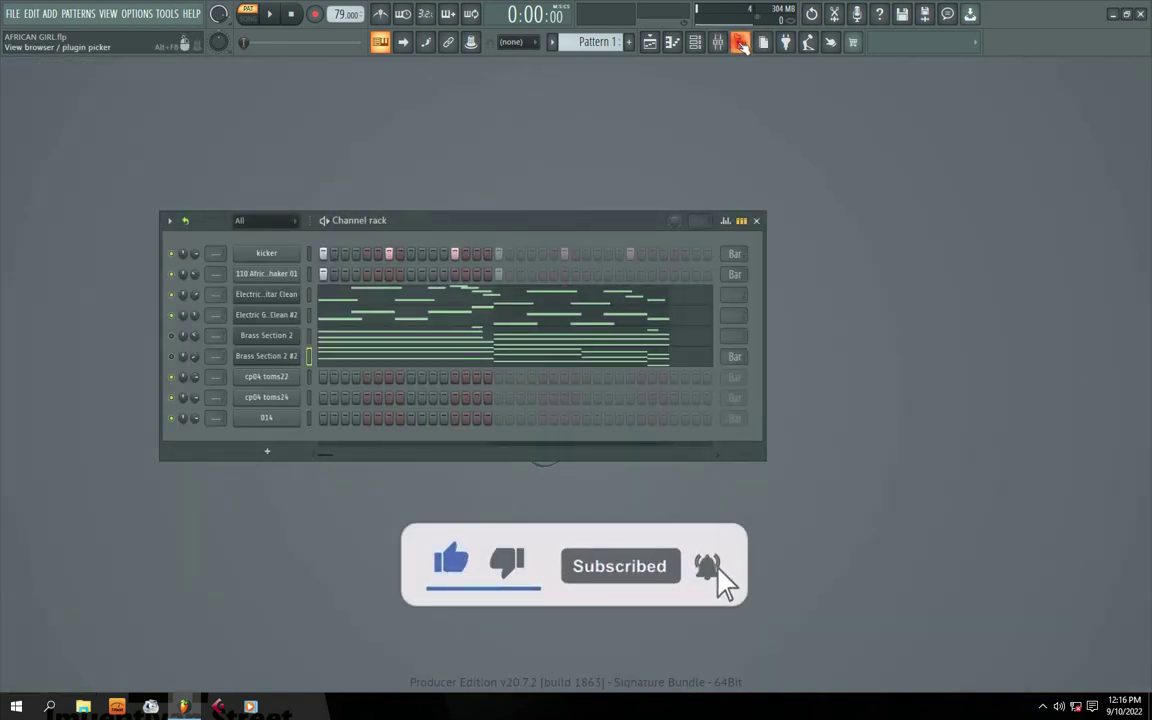
click(741, 42)
drag(514, 221, 590, 237)
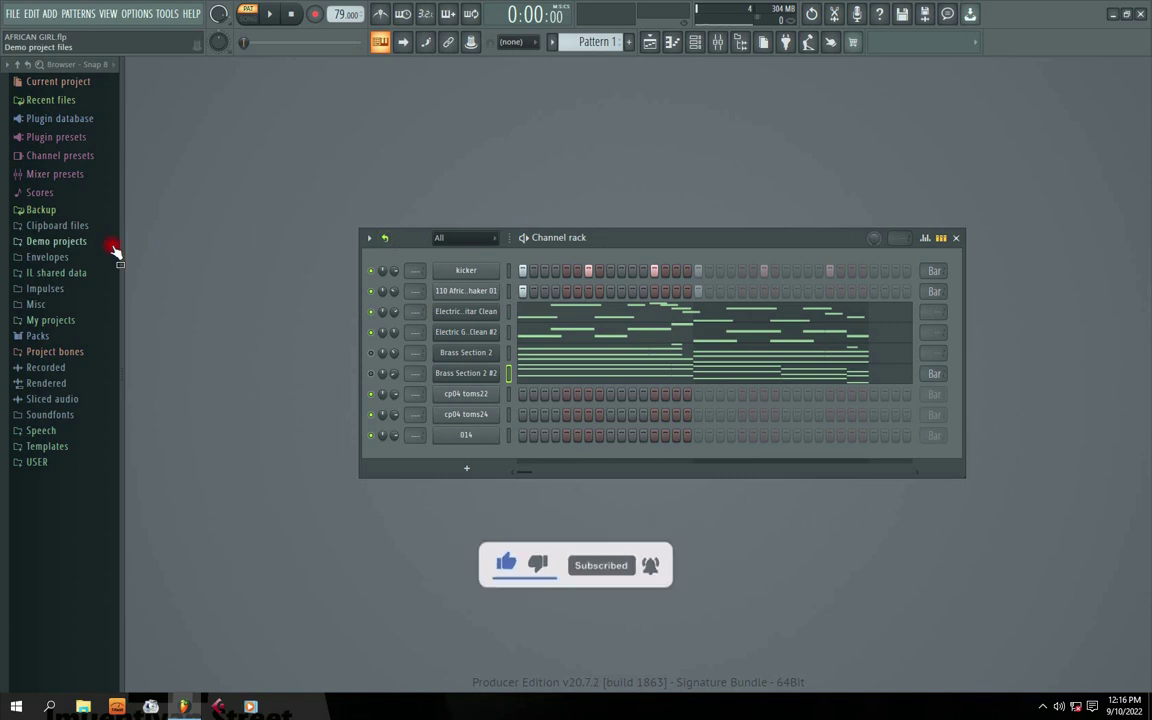
Expand Pattern 1 under the current project's Patterns in the Browser, and widen the Browser slightly to read its entries.
click(41, 86)
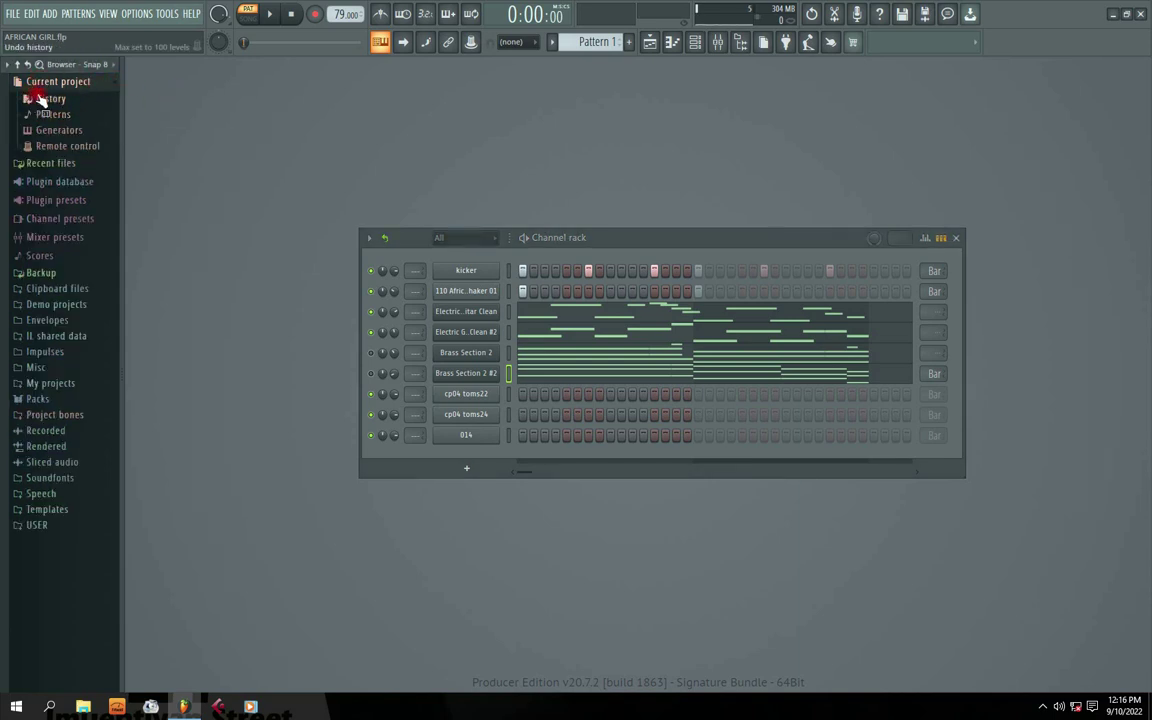
click(52, 100)
click(52, 100)
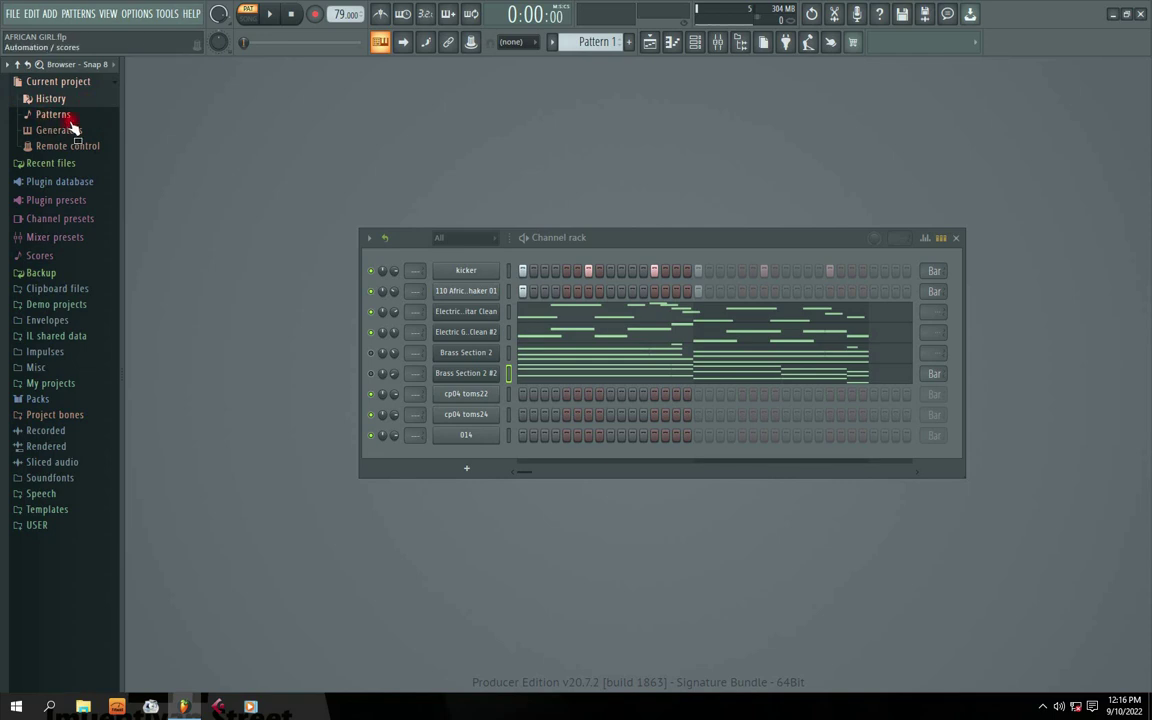
click(50, 115)
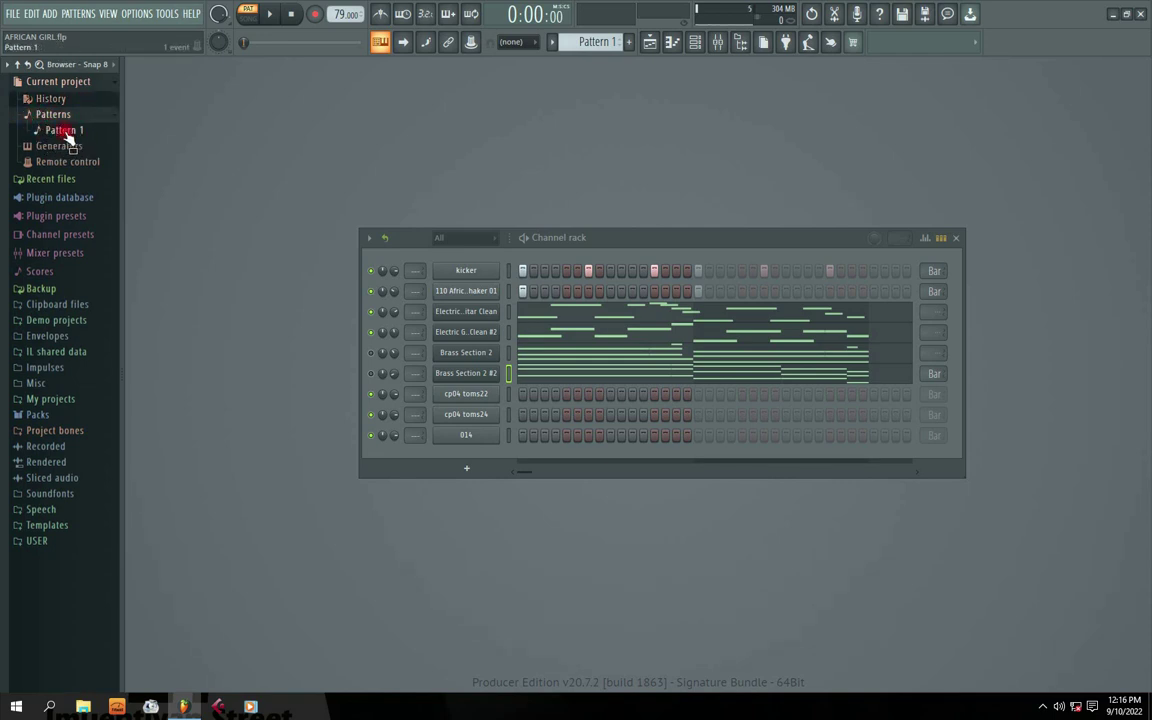
drag(118, 152, 141, 159)
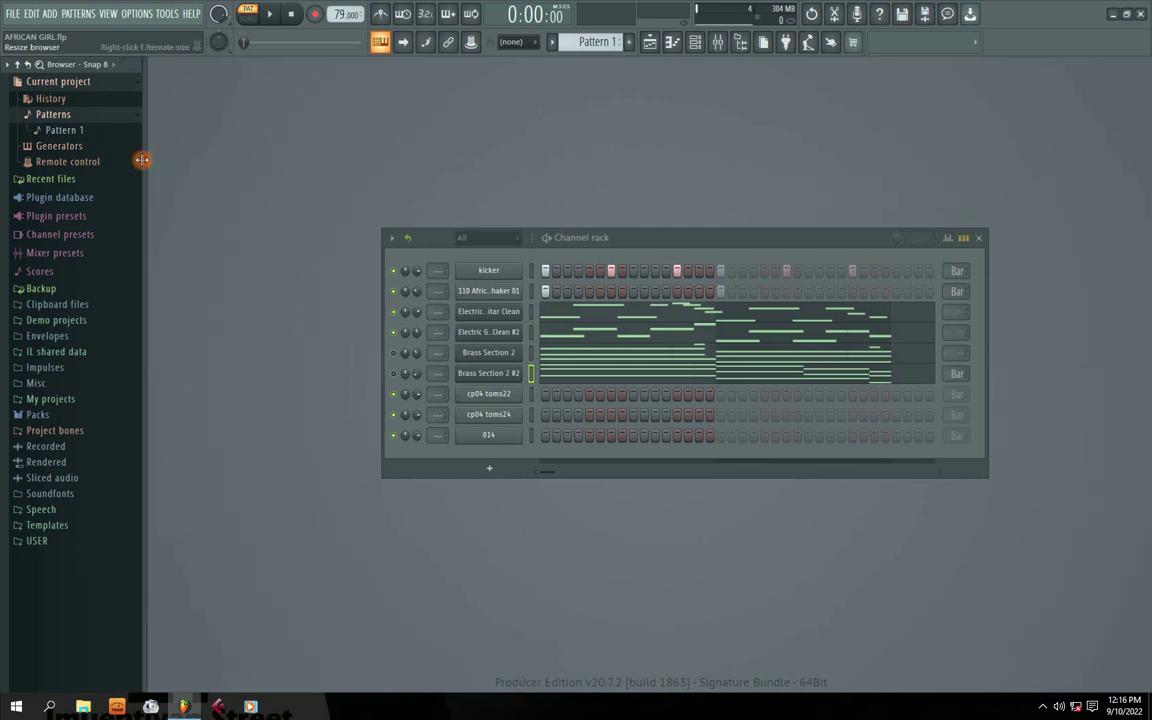
click(58, 131)
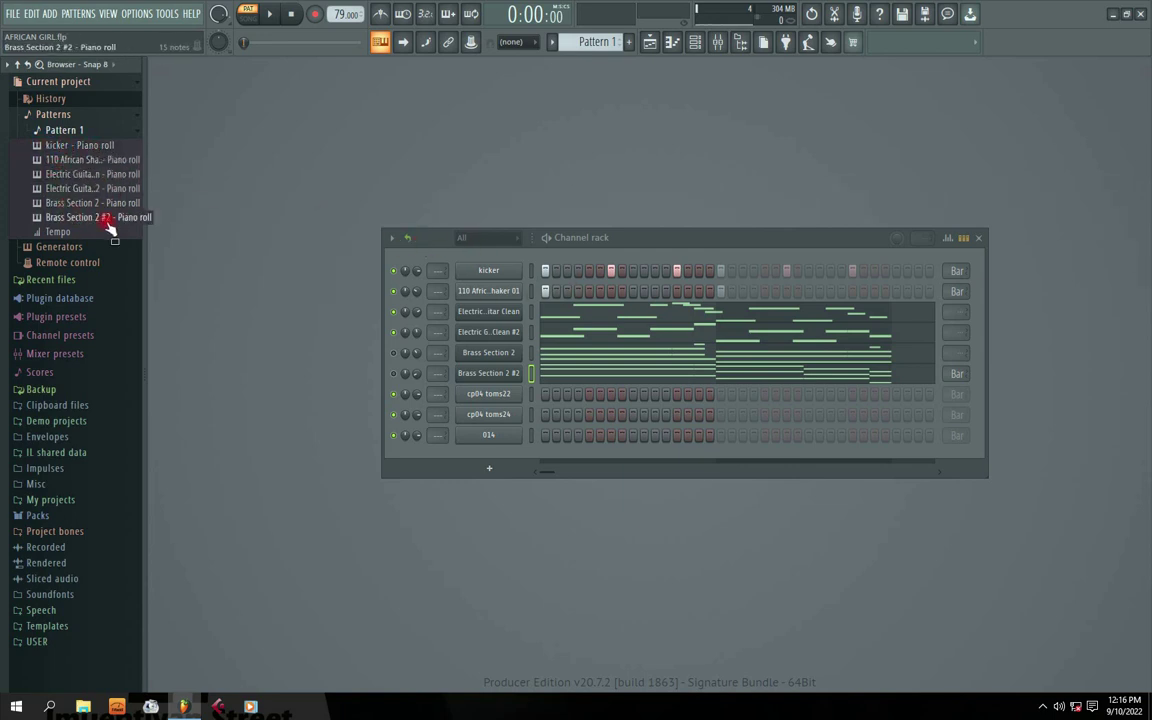
Try to set the project tempo to the 110 BPM preset and test it by playing the pattern briefly.
drag(620, 241, 566, 197)
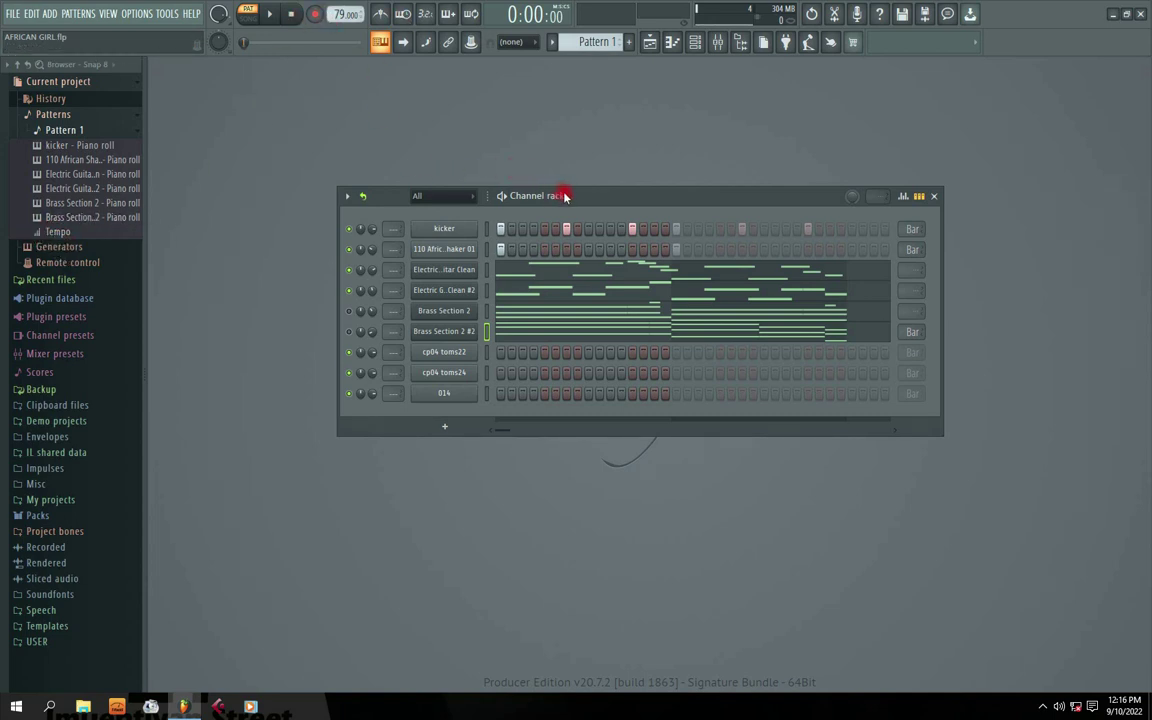
drag(563, 196, 523, 149)
right_click(329, 15)
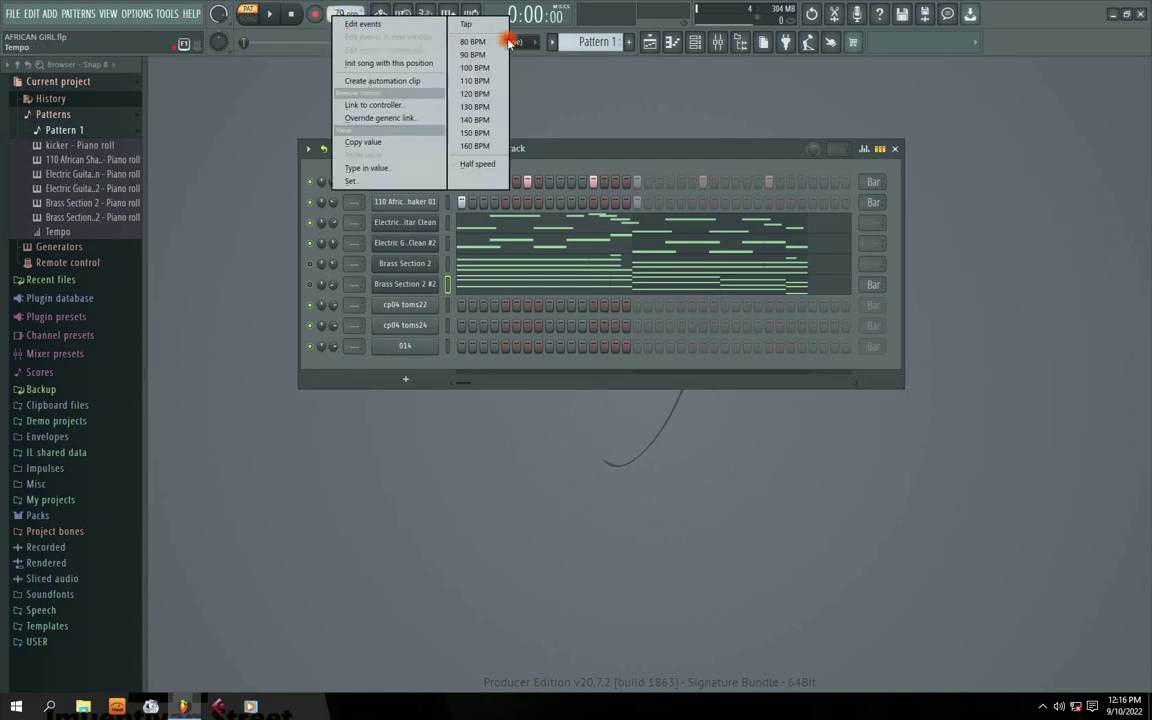
click(470, 84)
key(space)
key(space)
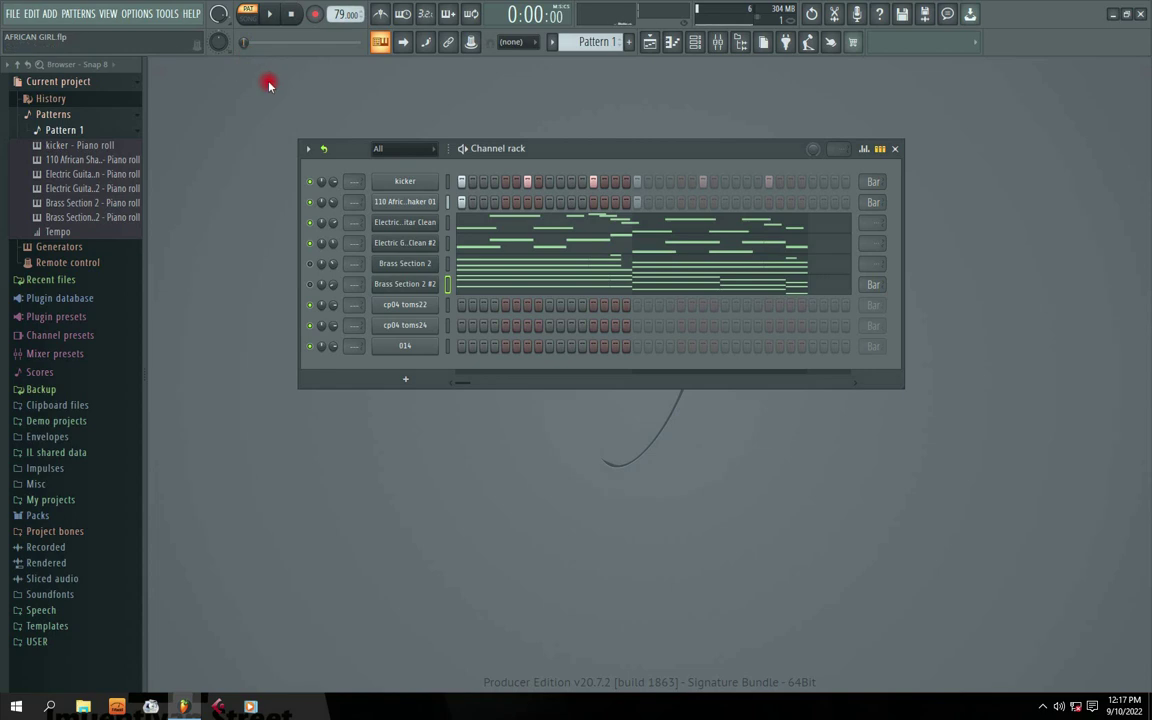
Open the Tempo events of Pattern 1 and turn the maximized event editor into a floating window over the workspace.
click(50, 232)
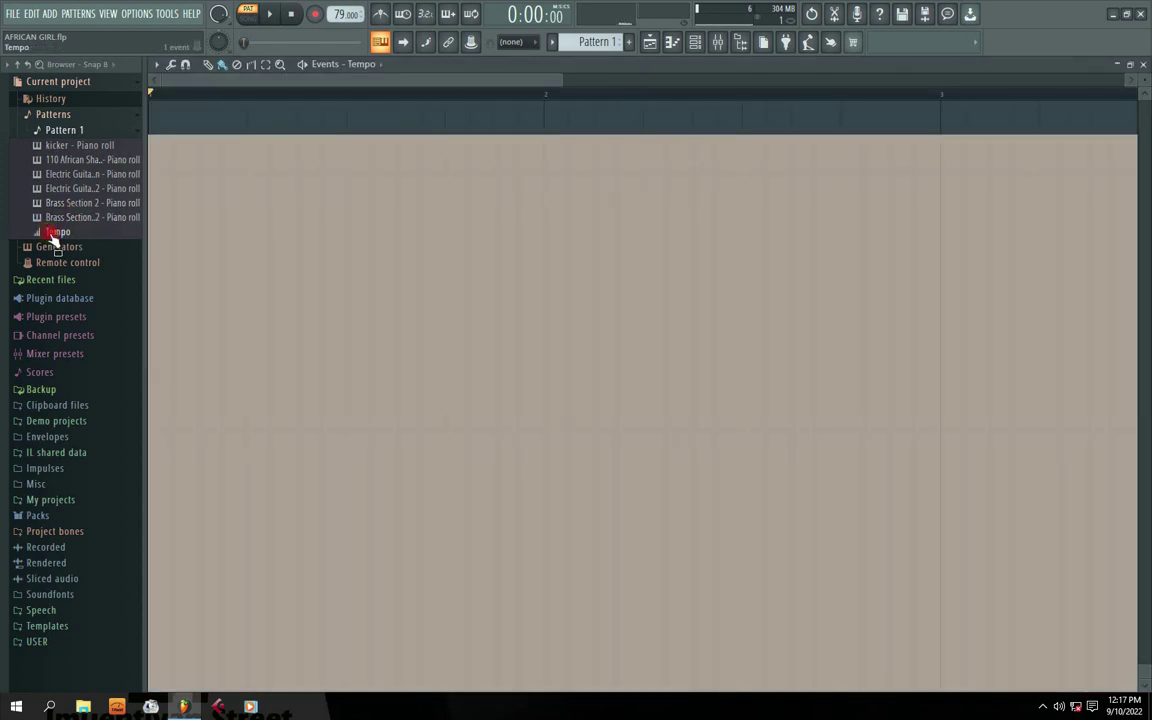
drag(460, 87, 680, 123)
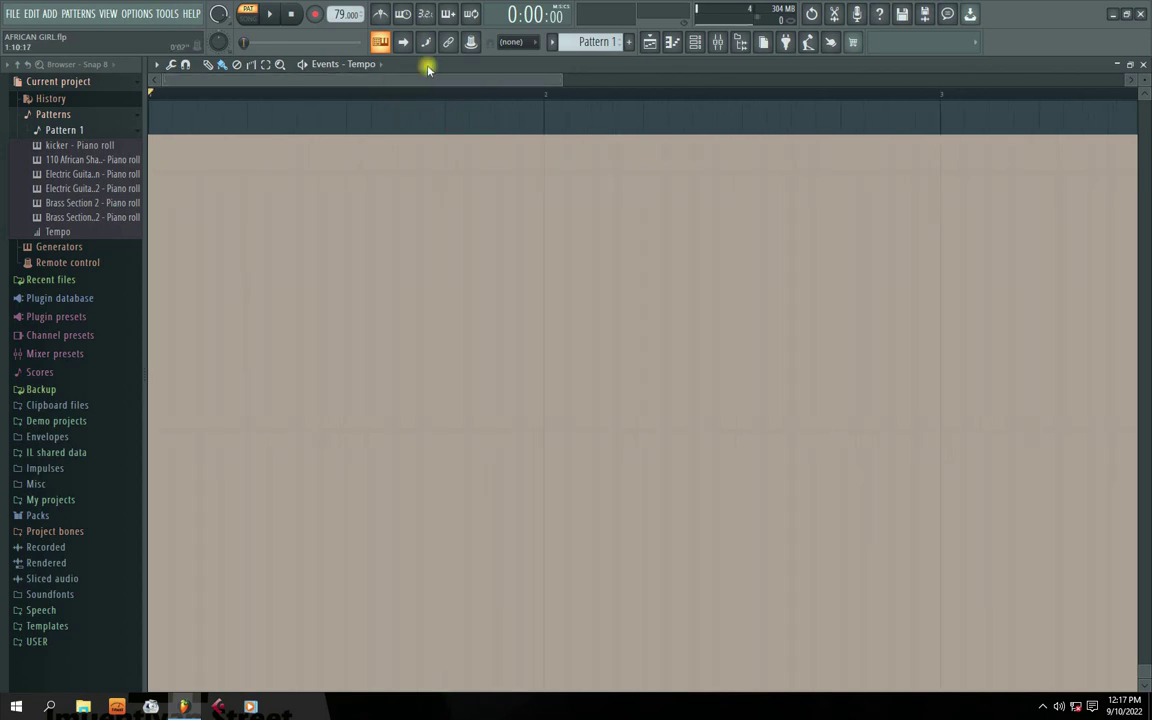
double_click(517, 68)
drag(583, 181, 701, 147)
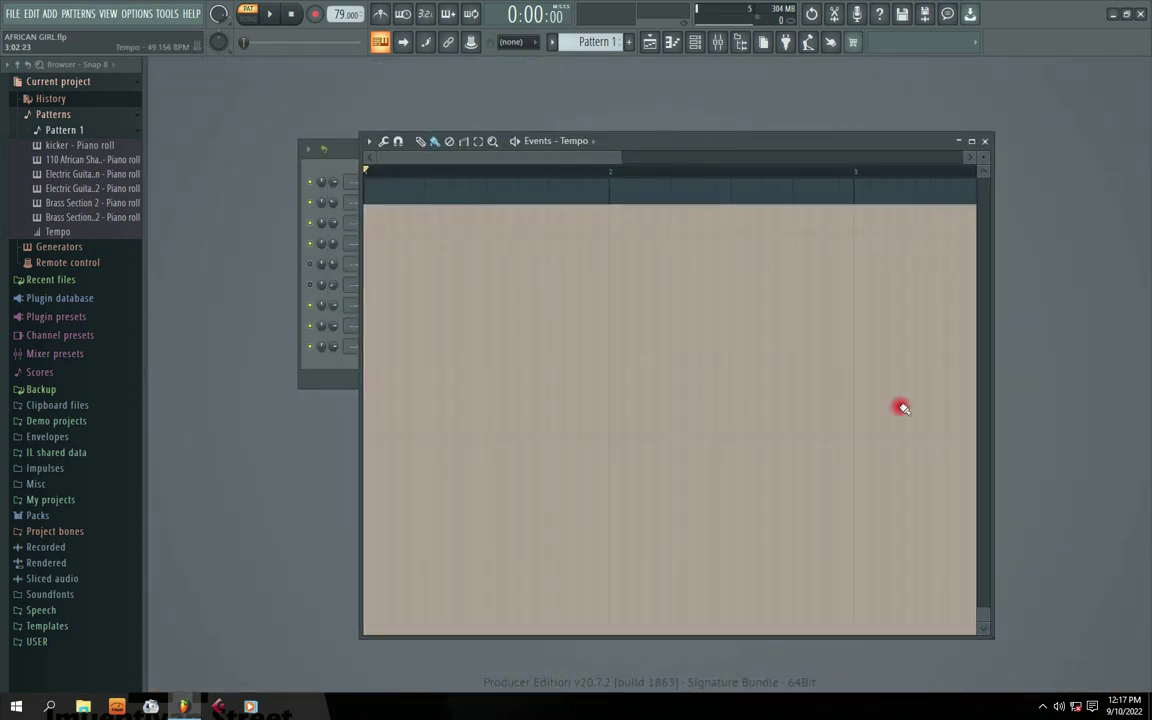
click(1041, 707)
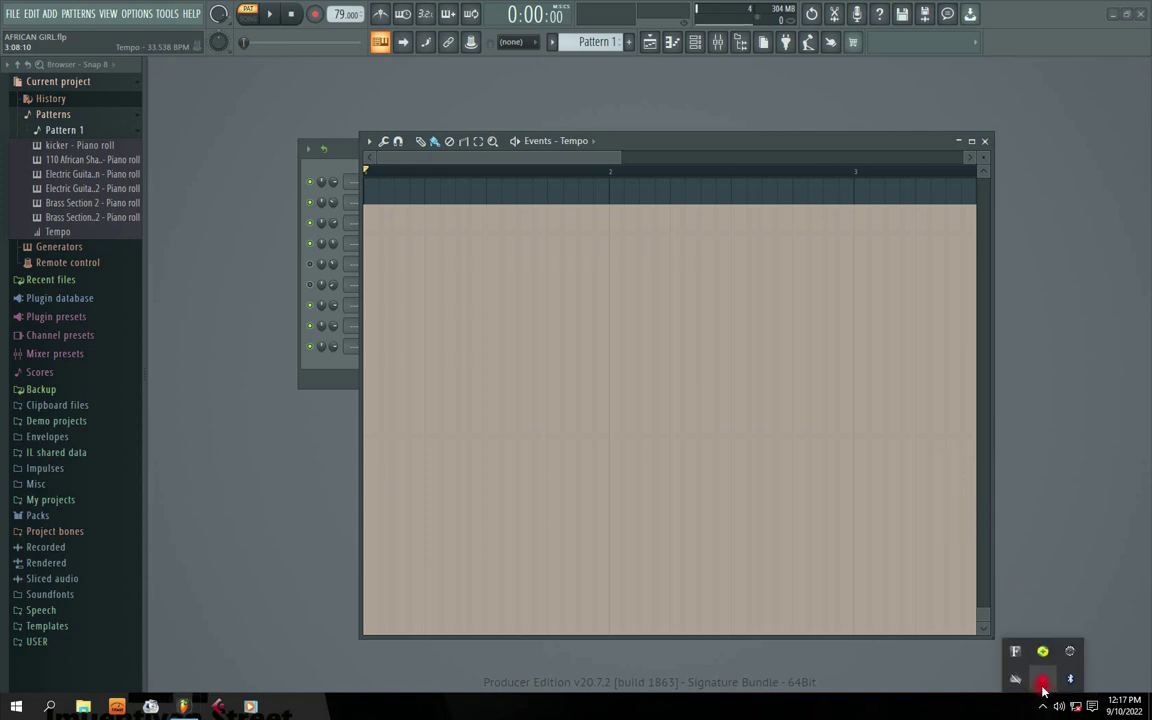
click(1042, 680)
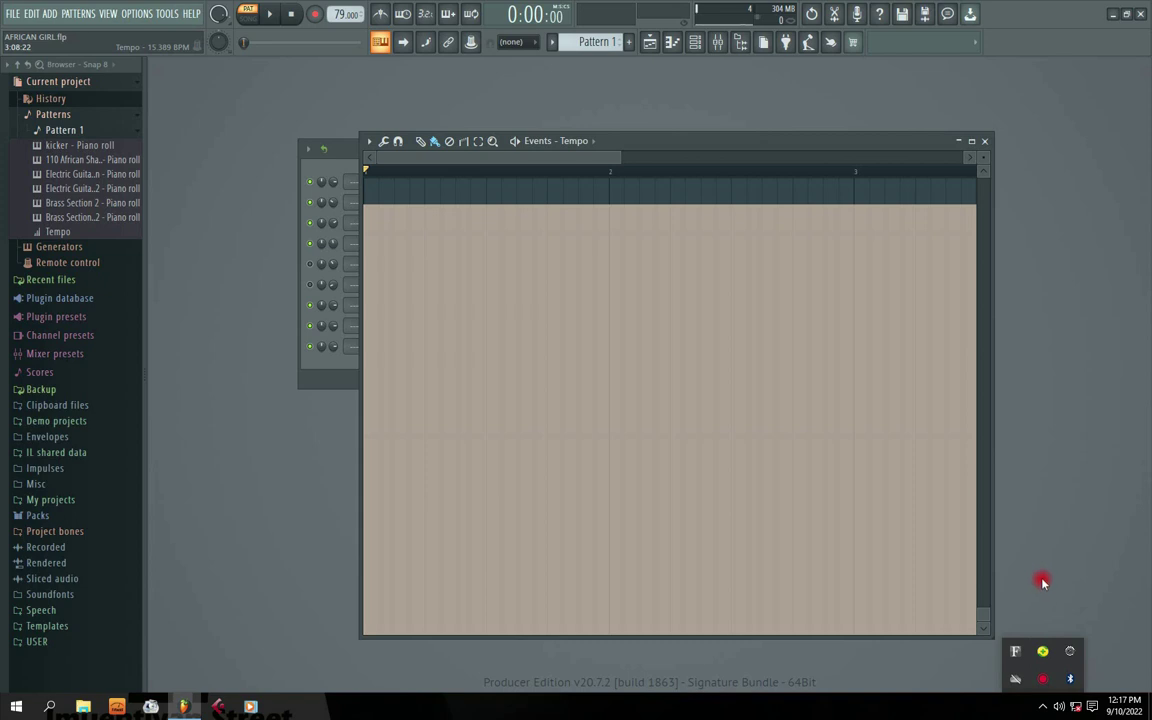
Select and delete all Tempo events in Pattern 1, clear the selection, and close the event editor.
drag(646, 144, 610, 140)
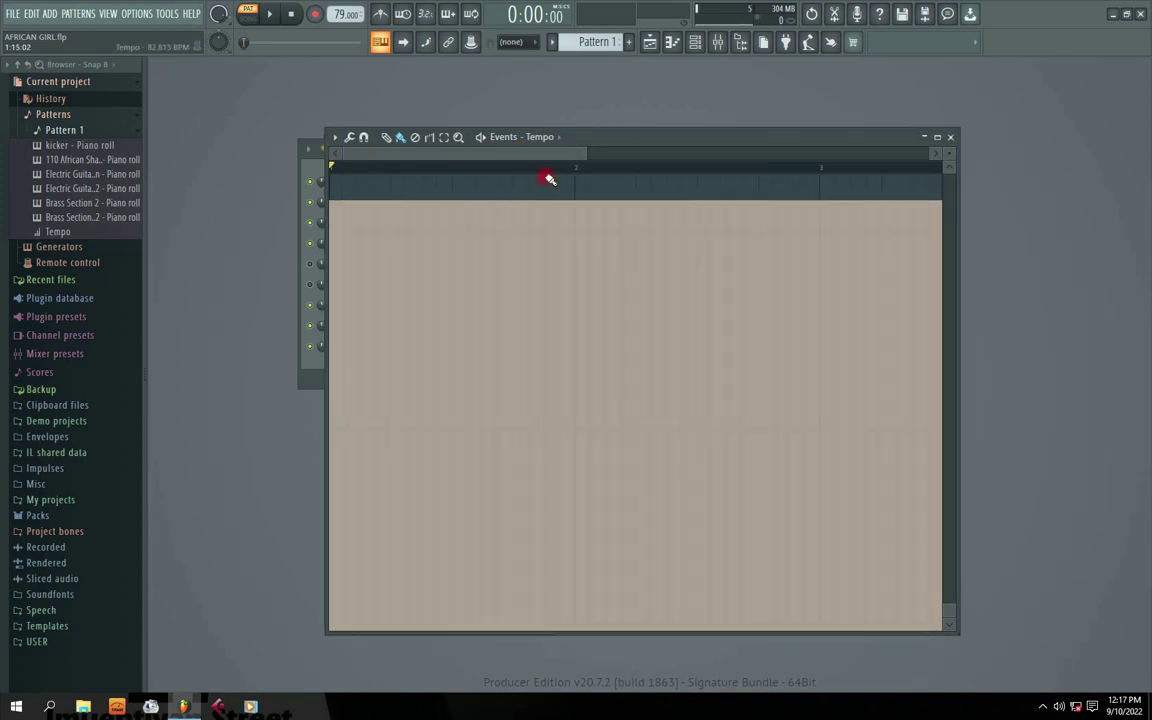
key(ctrl+a)
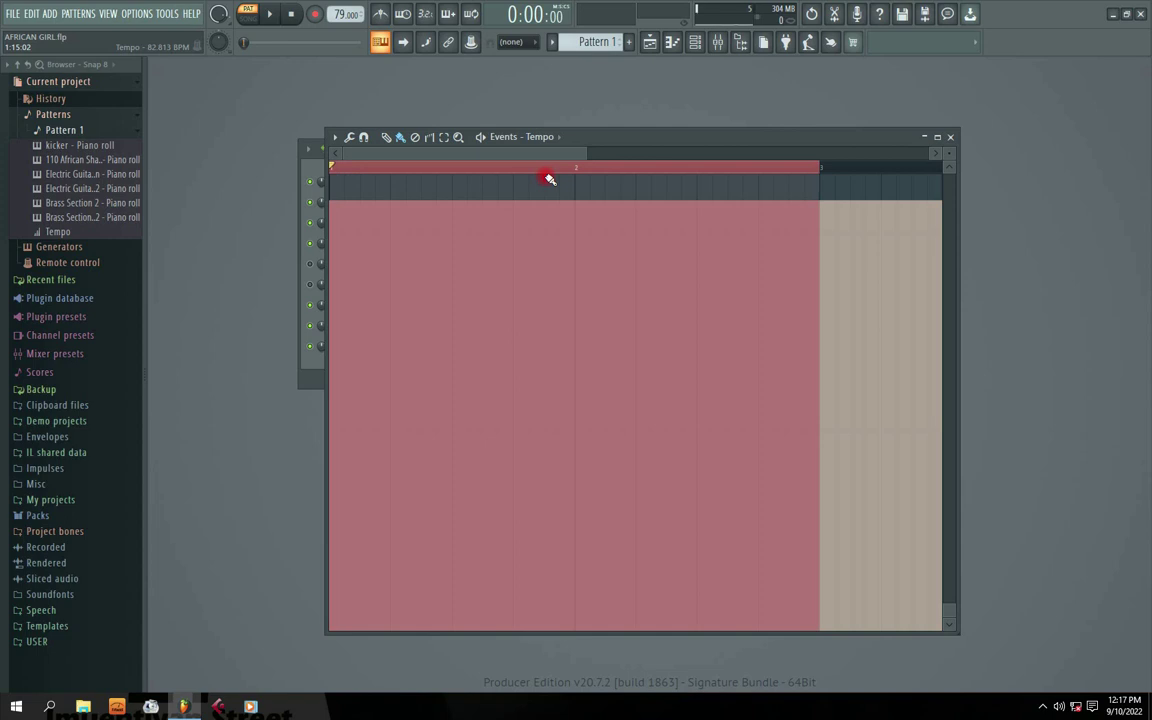
key(Delete)
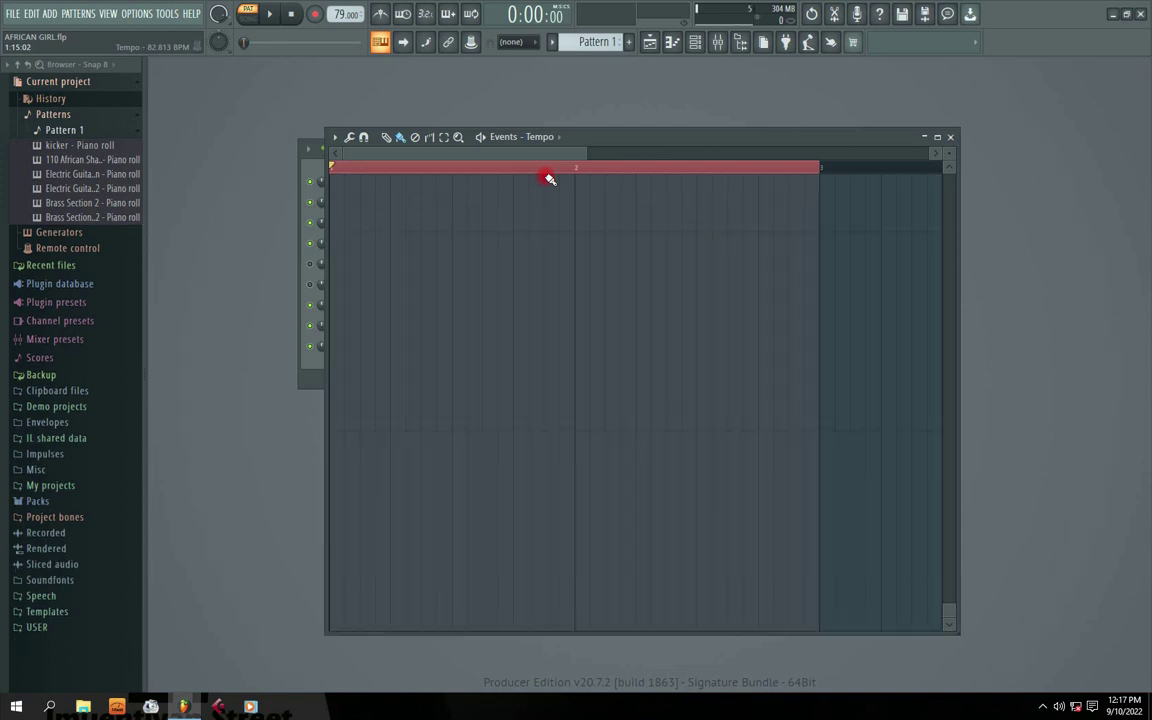
click(678, 168)
drag(627, 139, 706, 133)
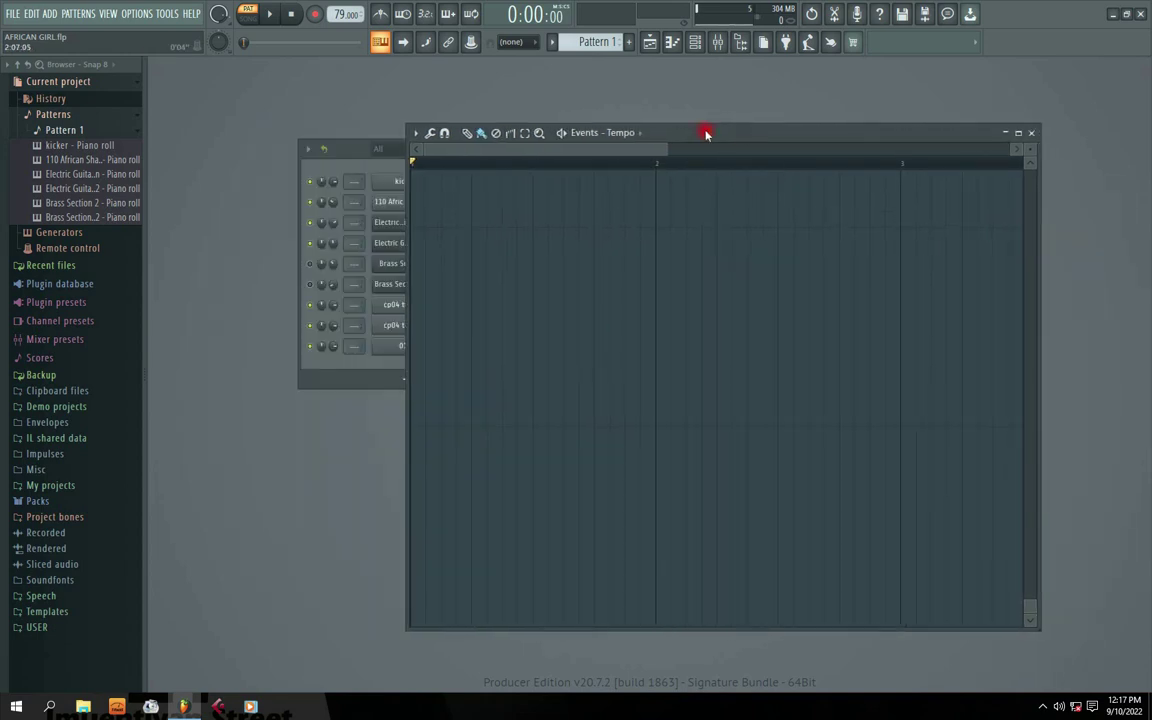
click(1031, 132)
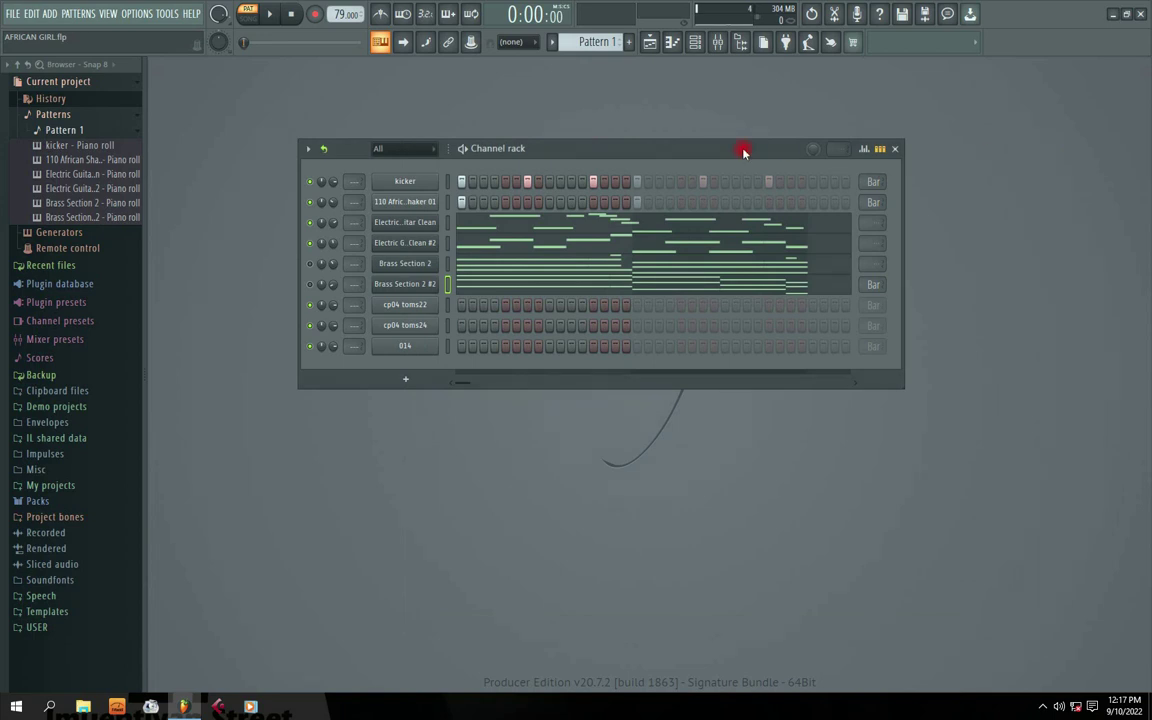
Set the project tempo to the 100 BPM preset and test it by playing Pattern 1 briefly twice.
drag(555, 142, 603, 159)
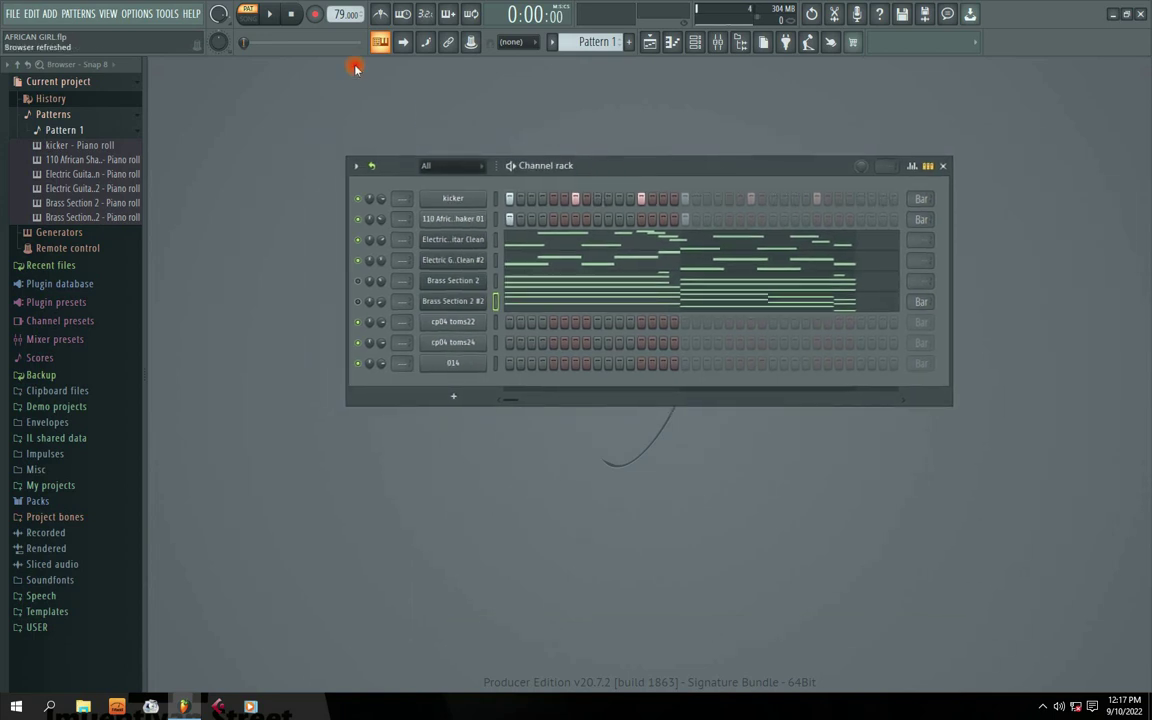
right_click(340, 14)
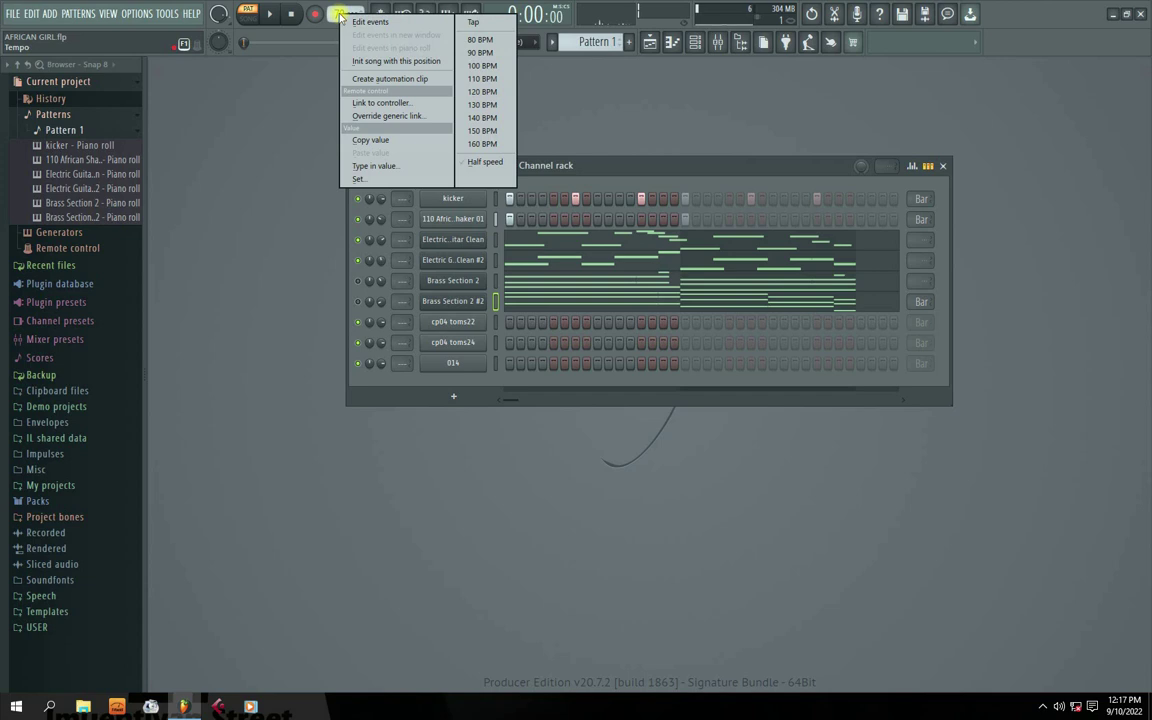
click(481, 66)
key(space)
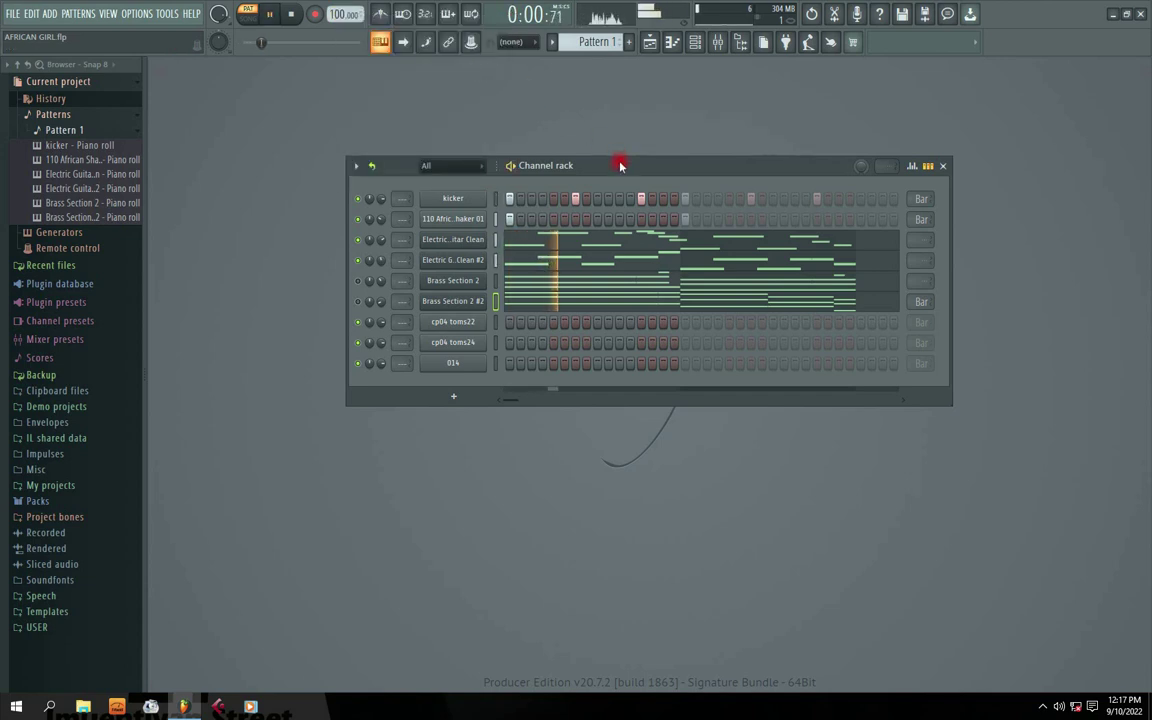
key(space)
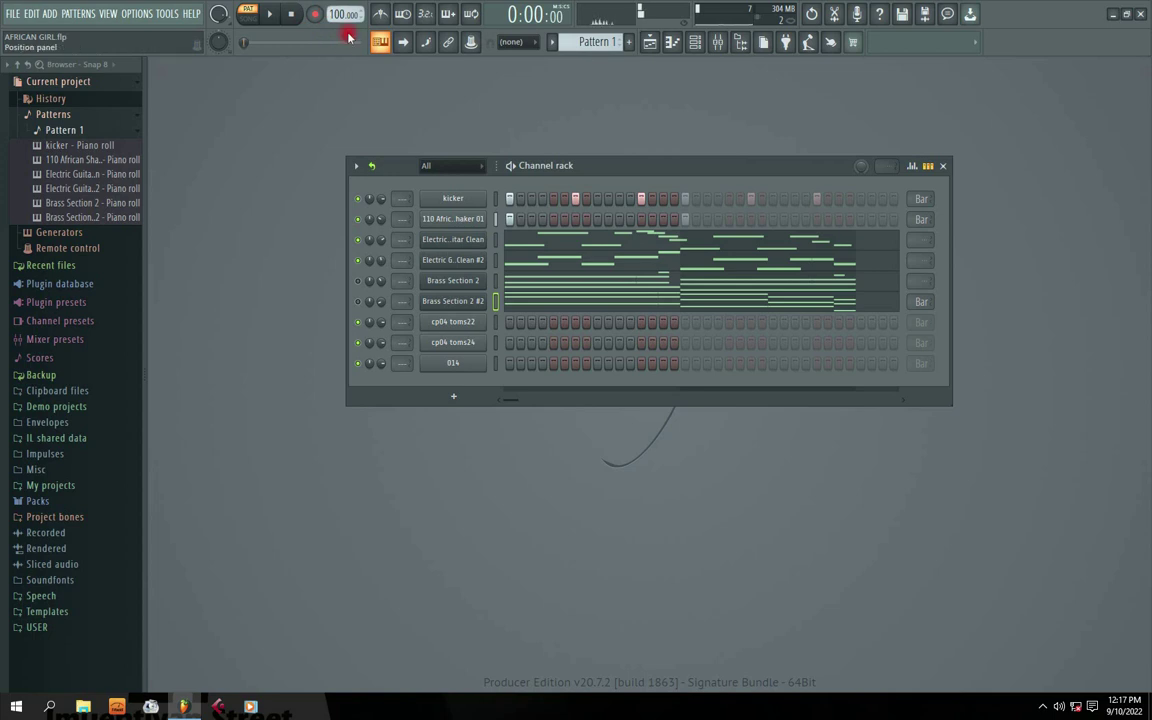
drag(597, 170, 566, 176)
key(space)
key(space)
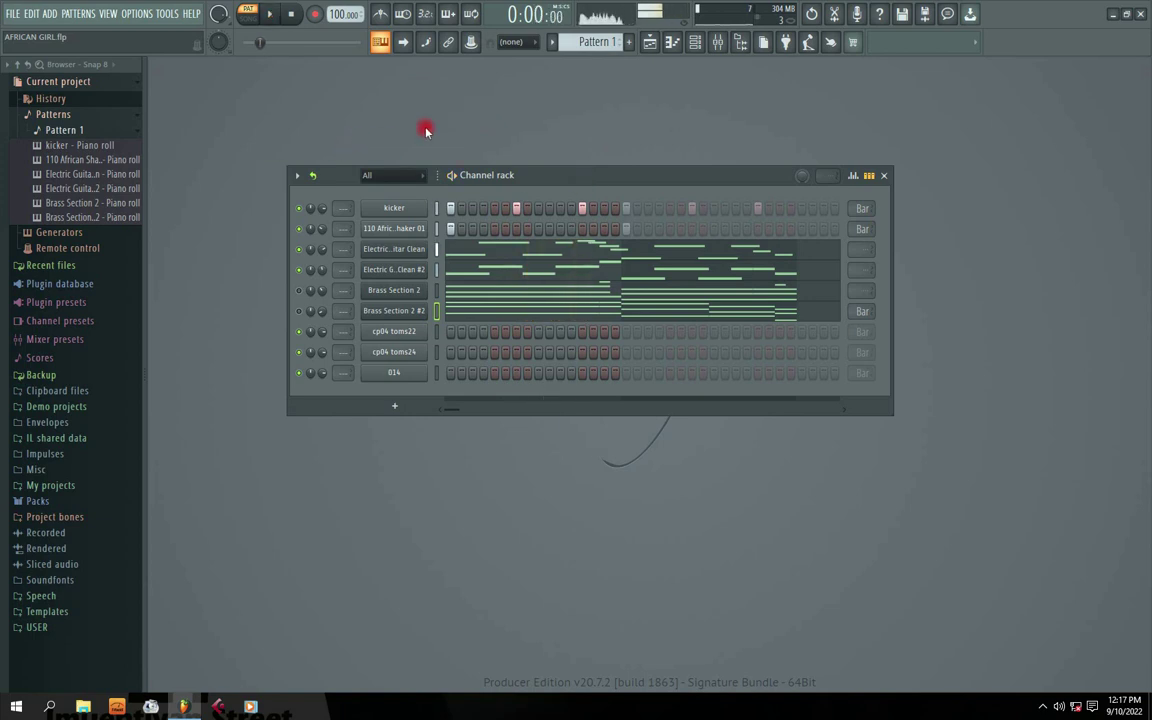
drag(519, 172, 578, 188)
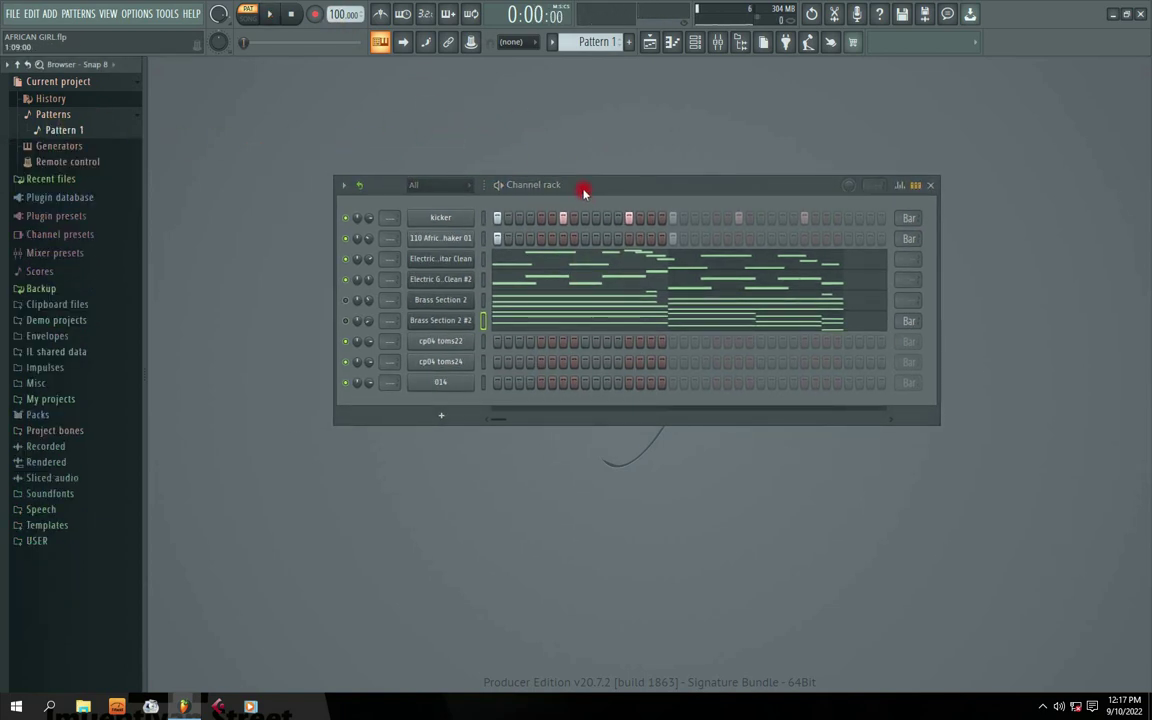
drag(584, 192, 606, 253)
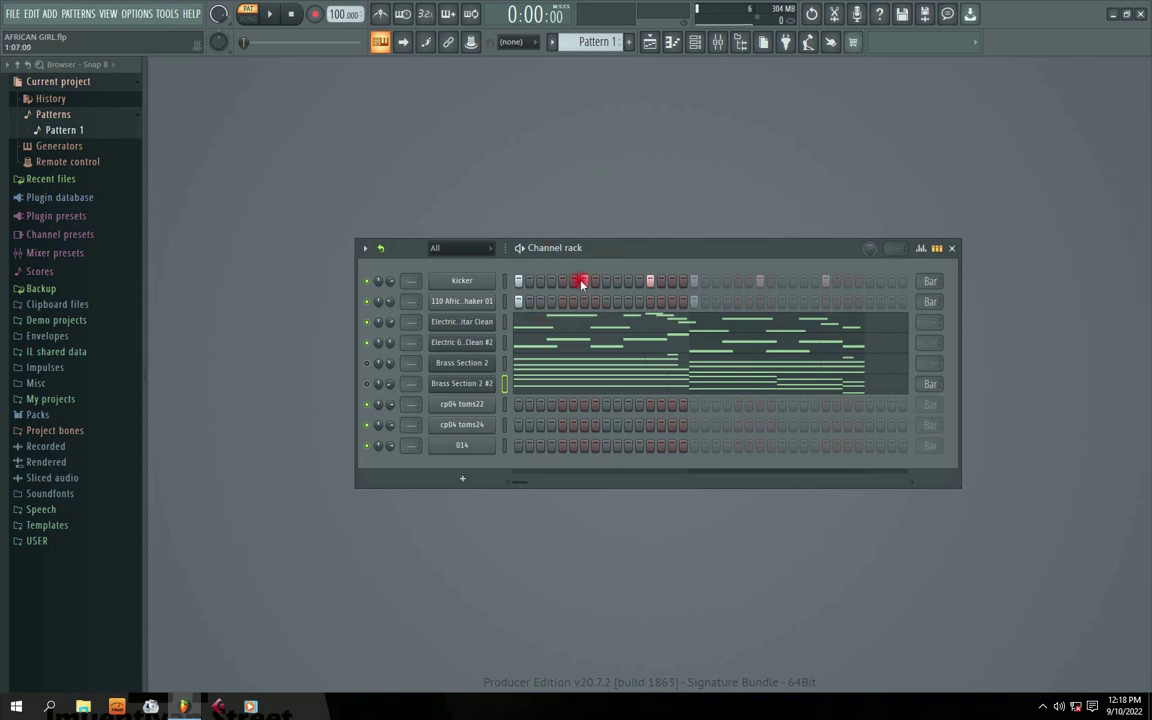
drag(636, 240, 661, 252)
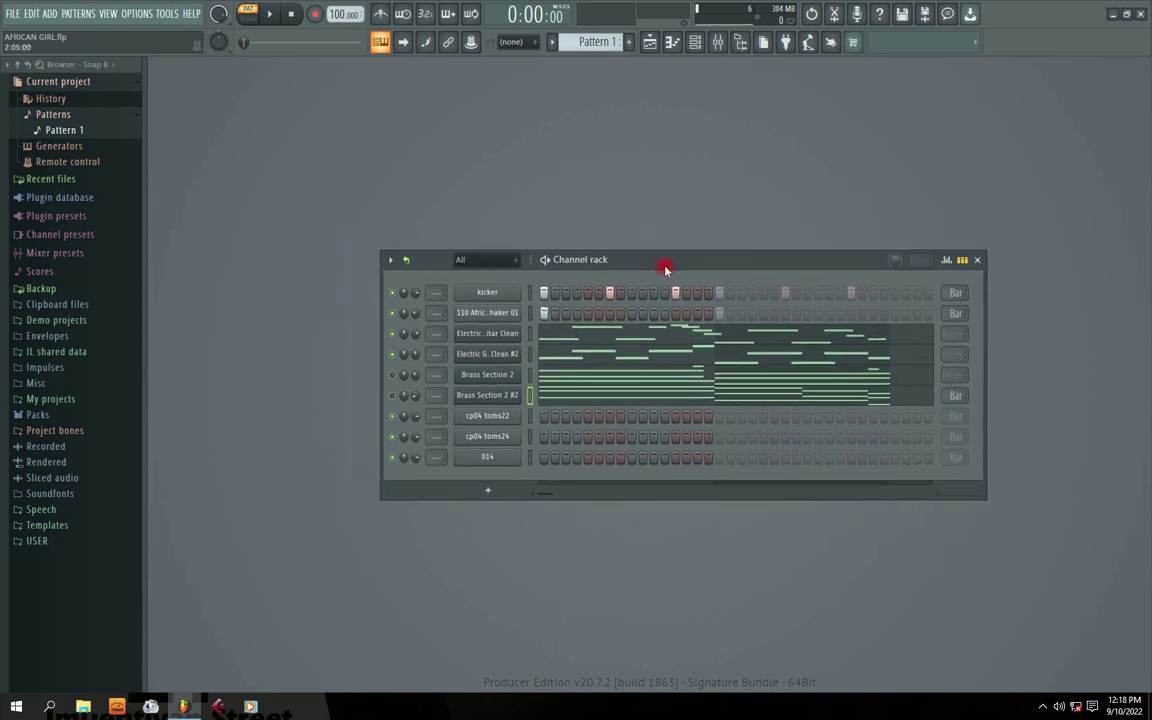
Collapse and re-expand Patterns under the current project in the Browser, and expand Pattern 1 to check its entries for Tempo.
click(32, 96)
click(32, 97)
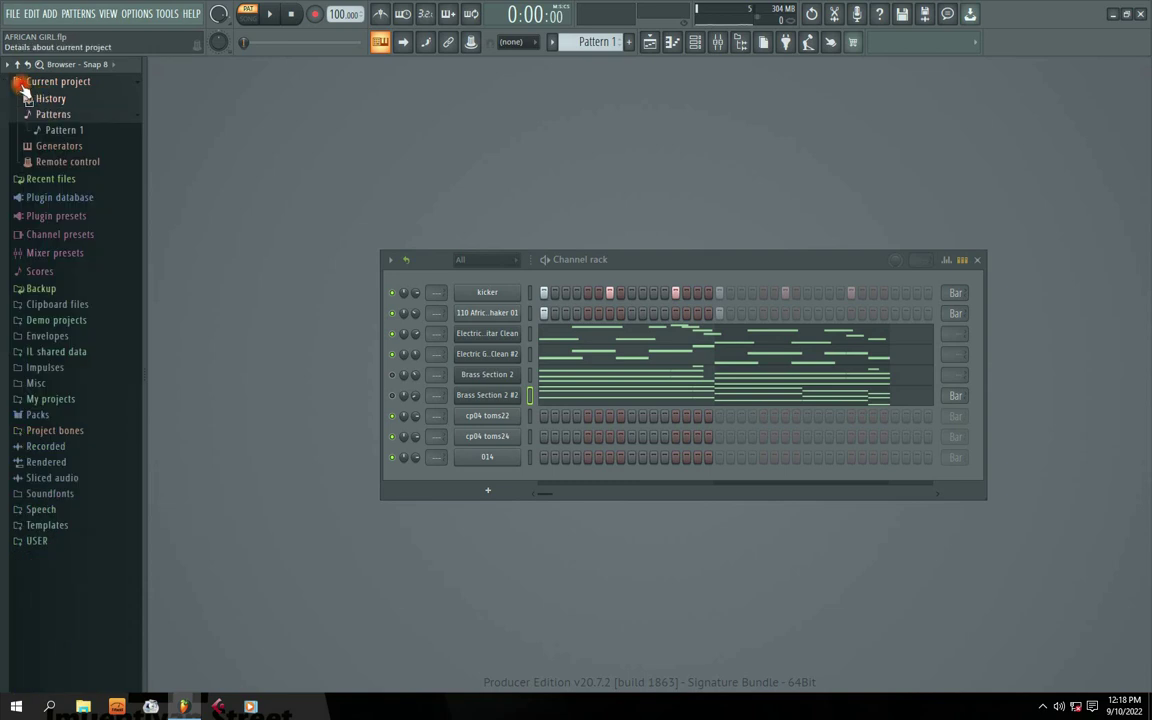
click(40, 84)
click(42, 84)
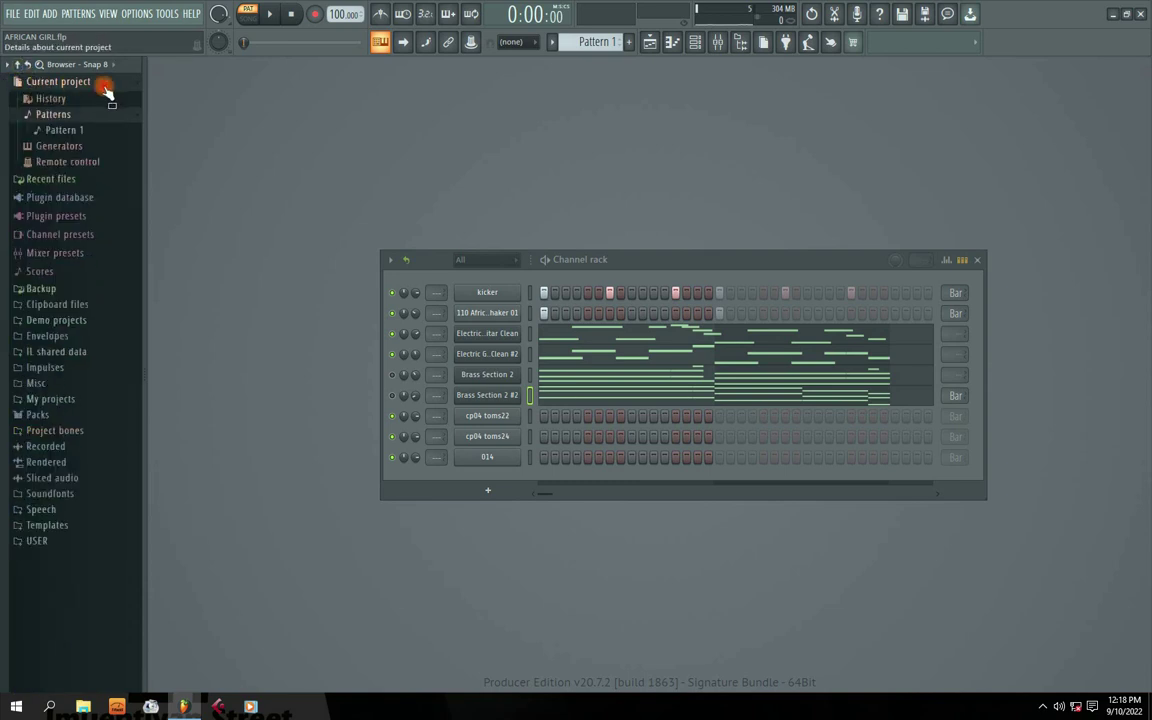
click(58, 114)
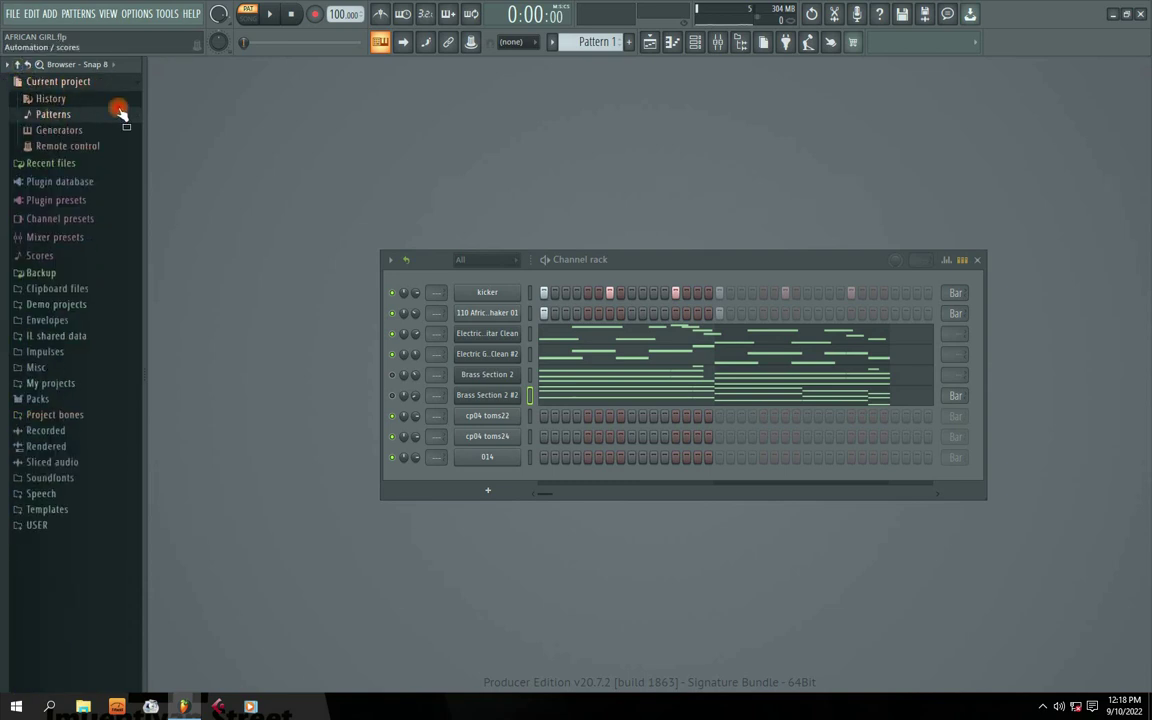
click(56, 114)
click(72, 132)
drag(31, 129, 51, 142)
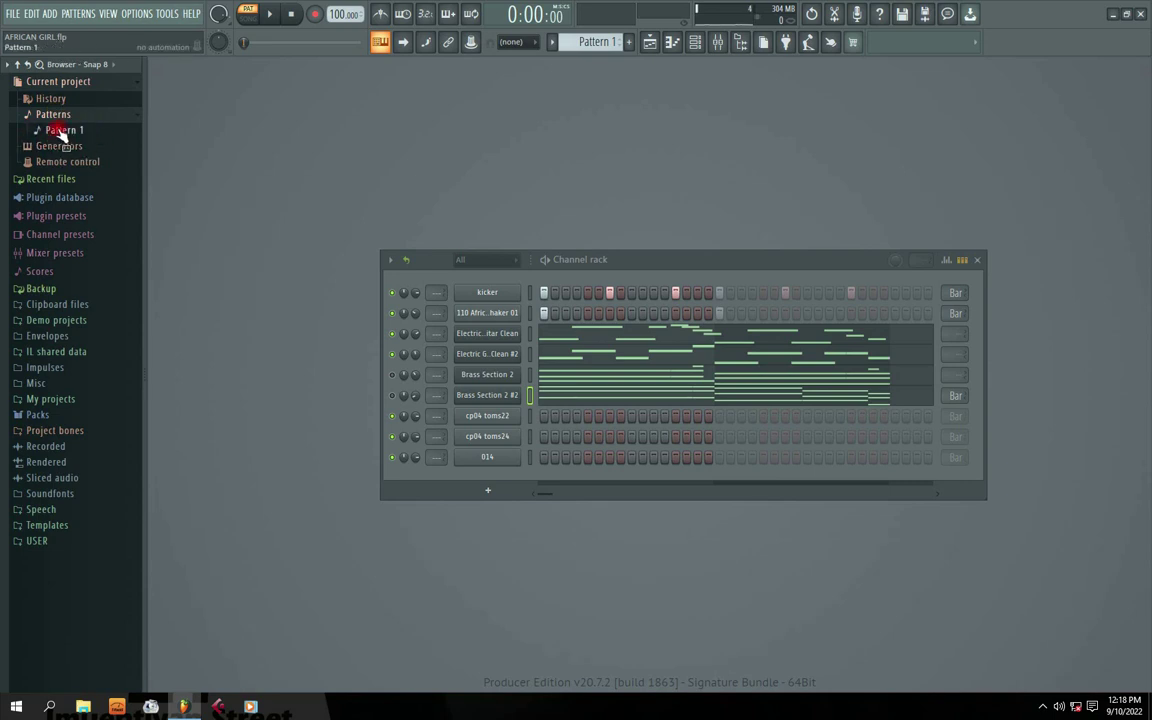
click(60, 132)
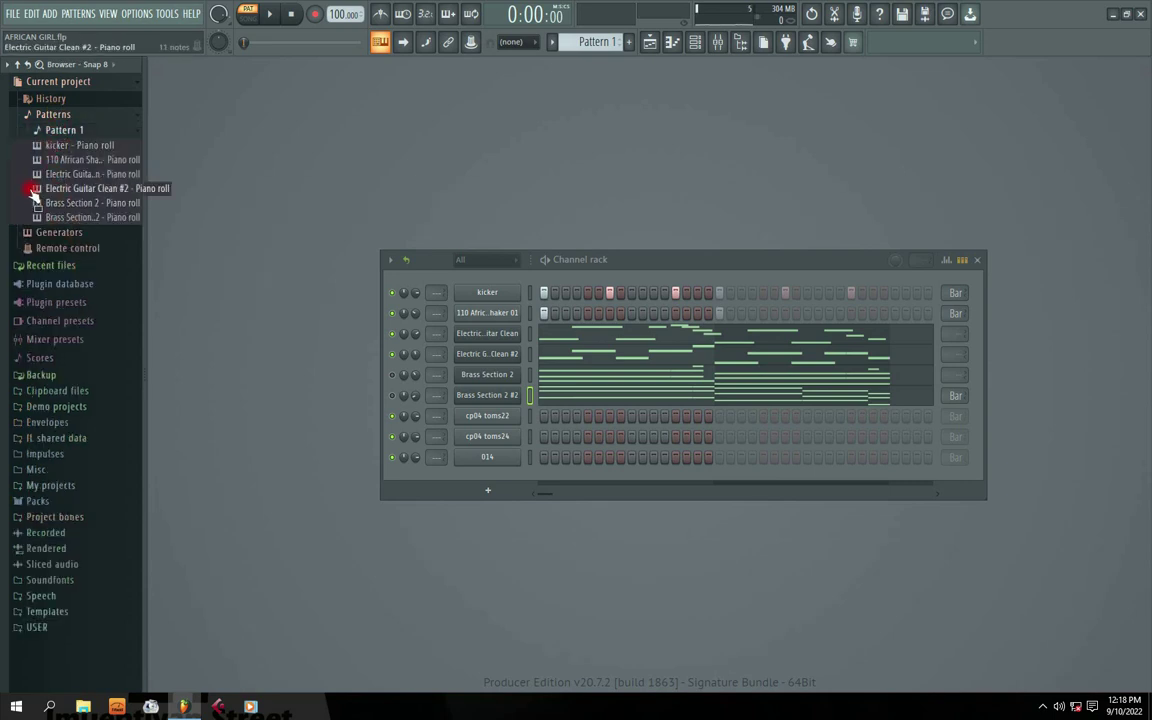
drag(72, 222, 535, 249)
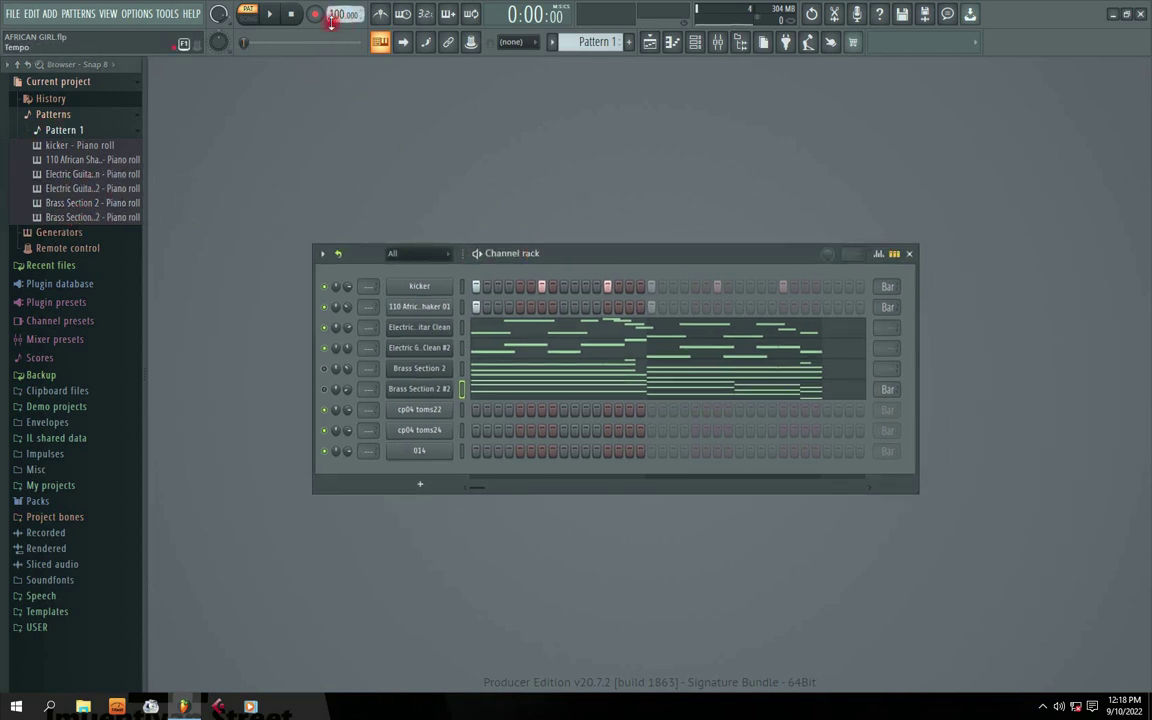
mouse_move(581, 252)
mouse_down()
mouse_move(576, 226)
mouse_move(572, 243)
mouse_up()
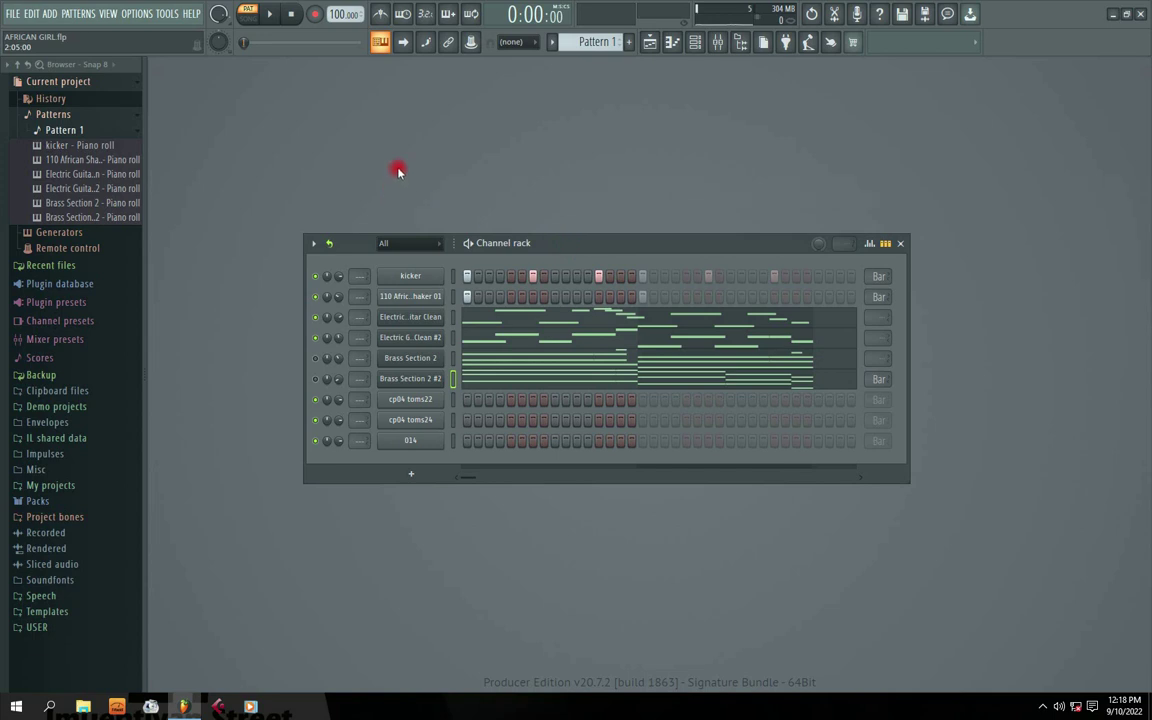
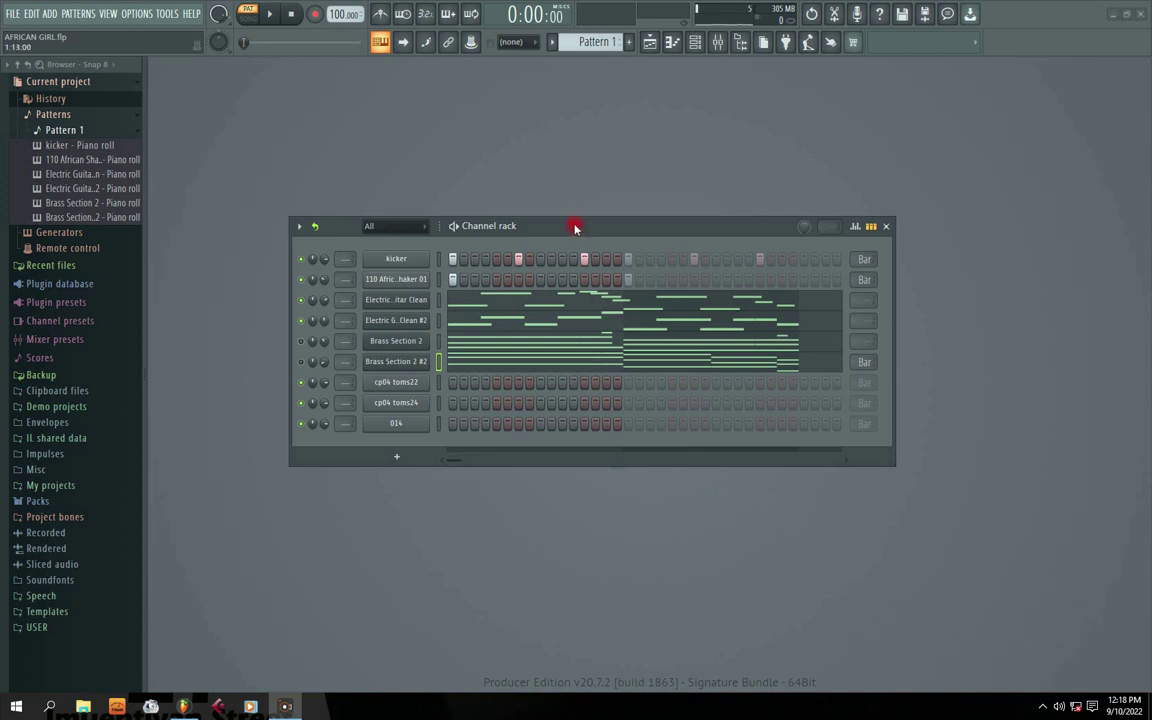
Play Pattern 1, change the project tempo to the 90 BPM preset during playback, and stop.
key(space)
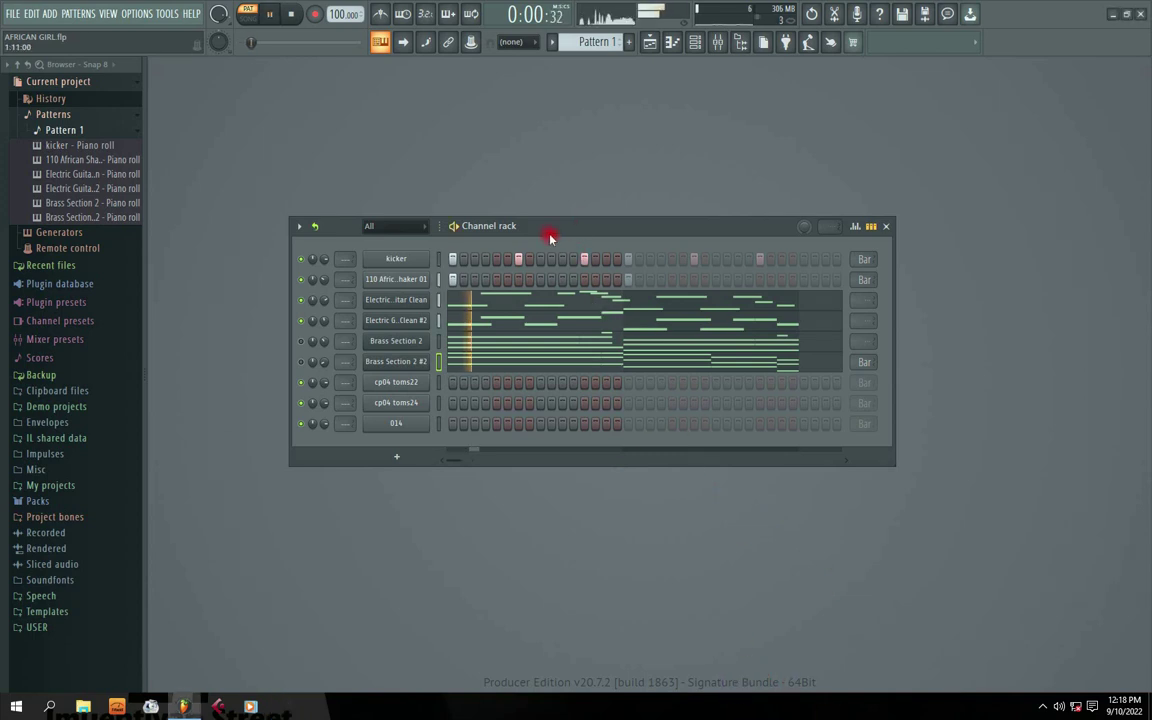
drag(546, 231, 590, 229)
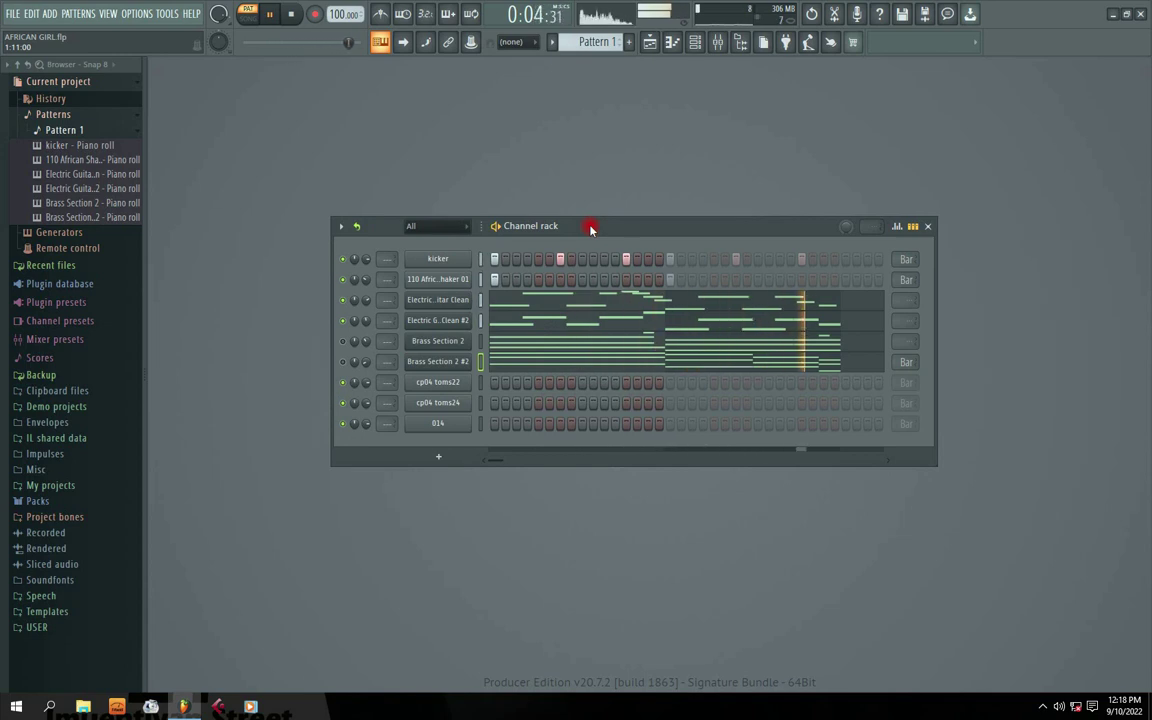
drag(590, 229, 568, 228)
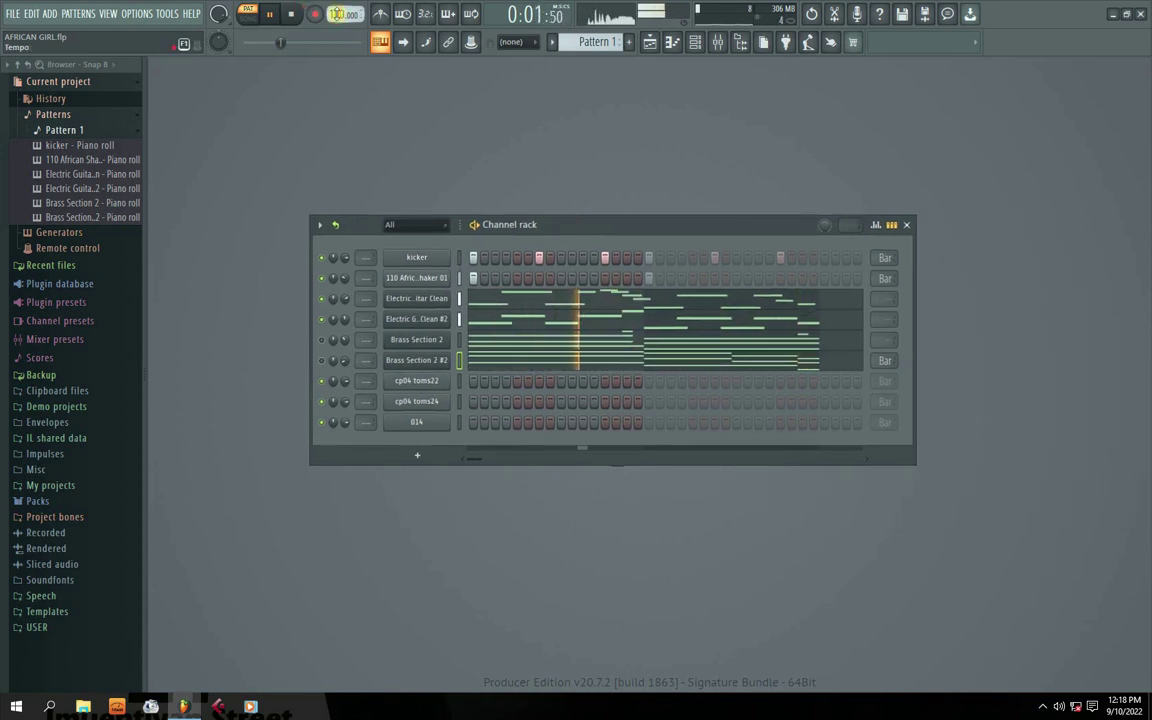
right_click(338, 14)
click(478, 69)
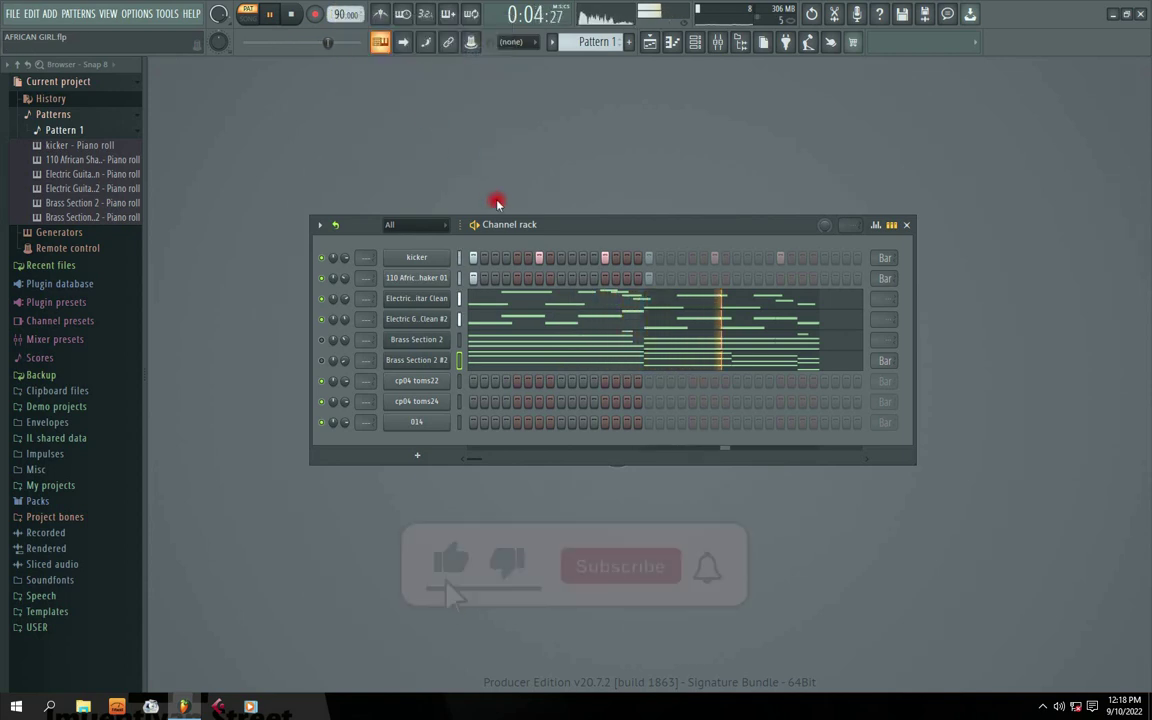
click(291, 14)
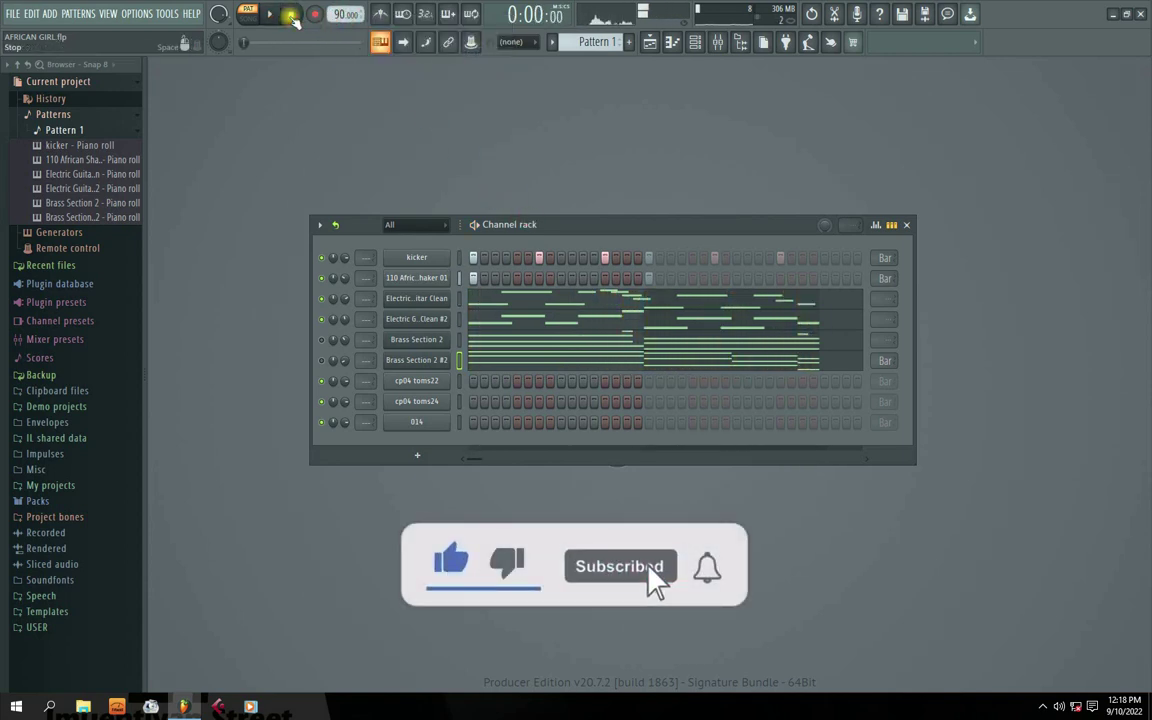
Restart playback of Pattern 1 and set the project tempo to the 130 BPM preset while it plays.
click(273, 14)
drag(583, 226, 557, 160)
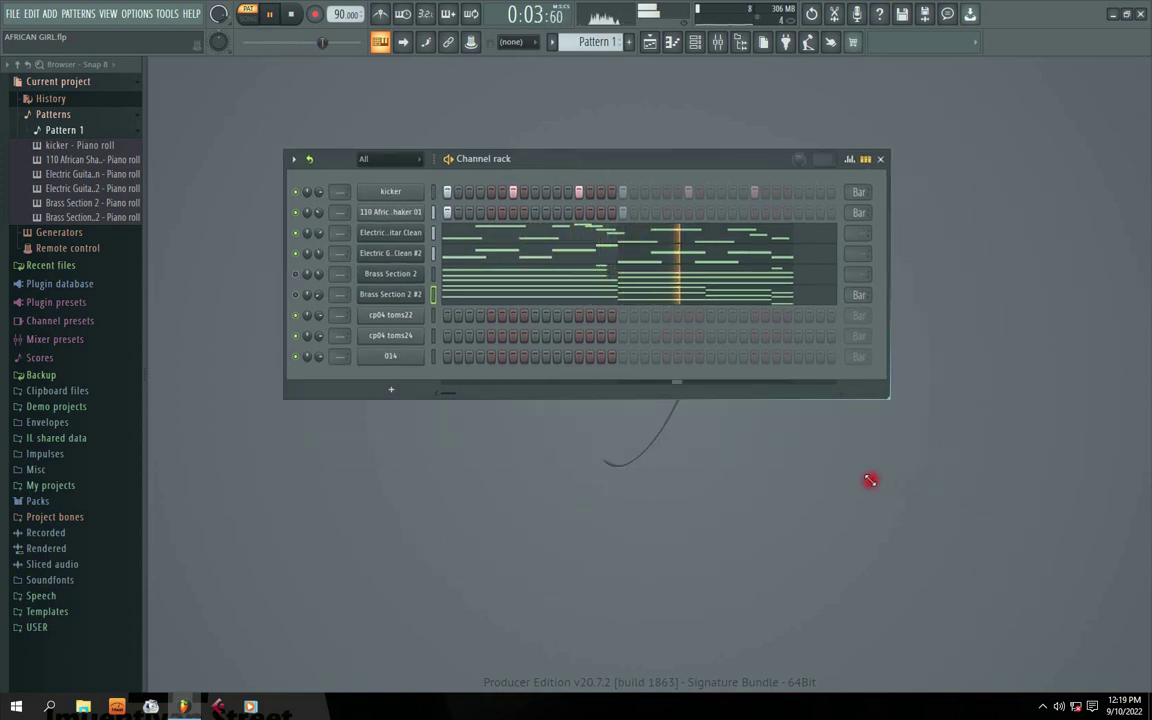
drag(553, 162, 576, 262)
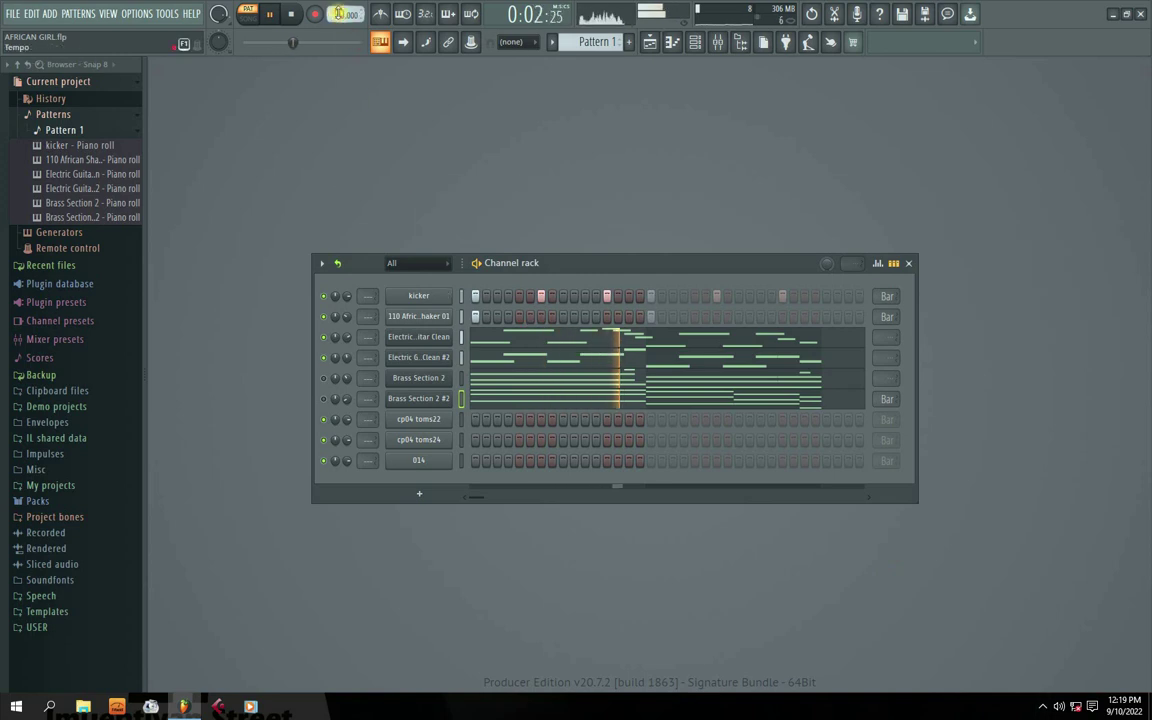
right_click(340, 14)
click(476, 103)
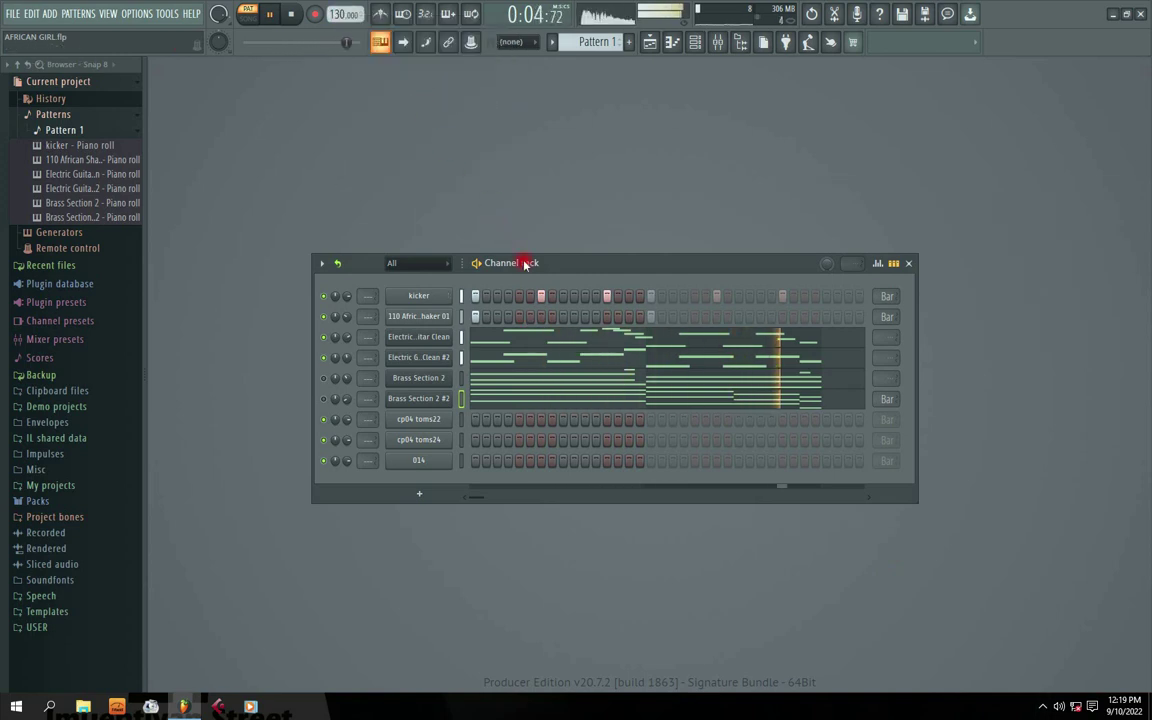
Change the project tempo to the 90 BPM preset while Pattern 1 is playing and reposition the Channel rack slightly.
right_click(343, 14)
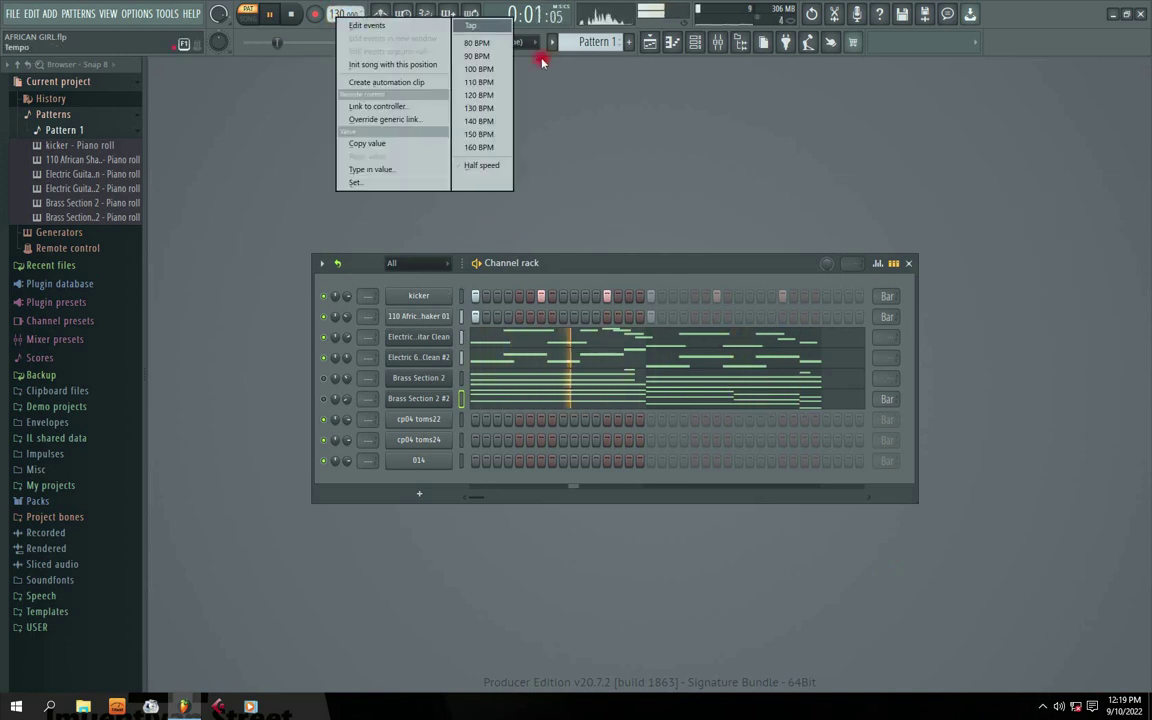
click(480, 57)
drag(560, 259, 596, 265)
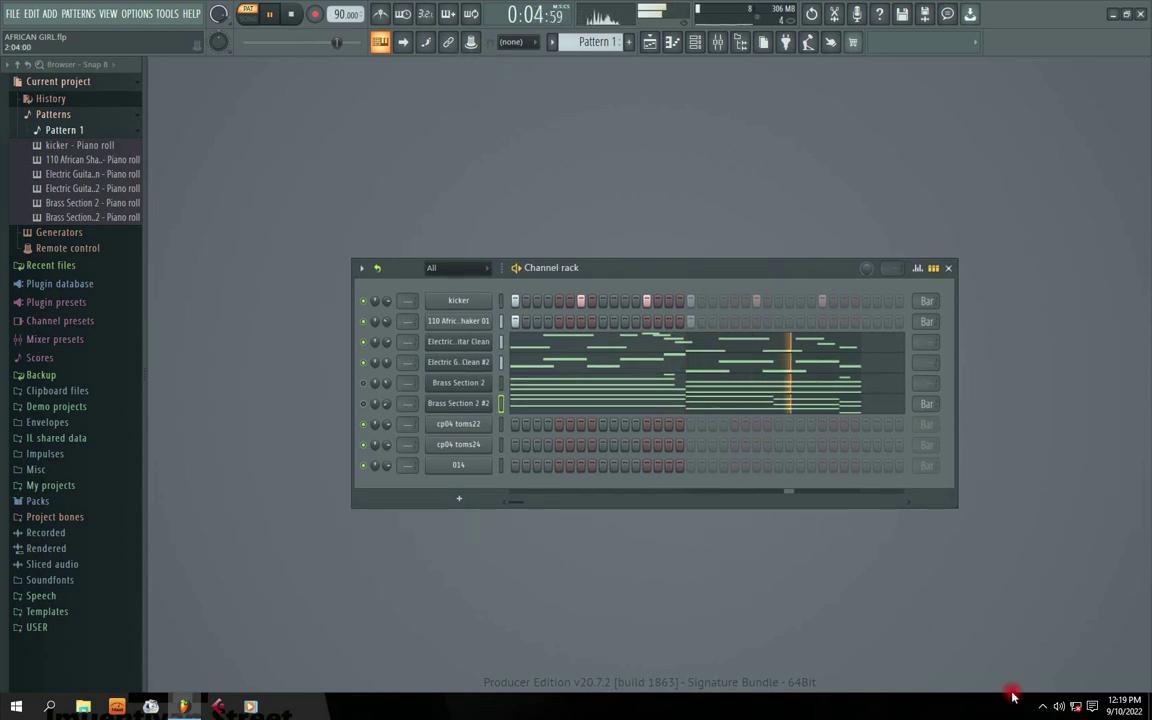
click(1042, 704)
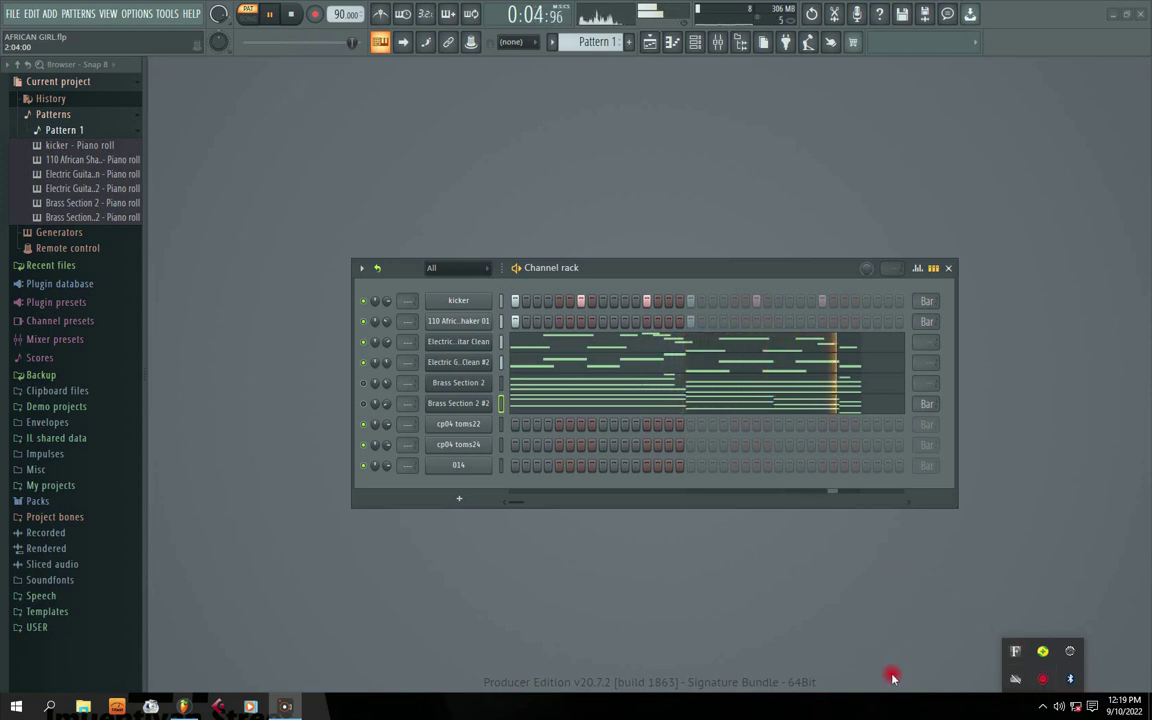
click(743, 700)
click(743, 700)
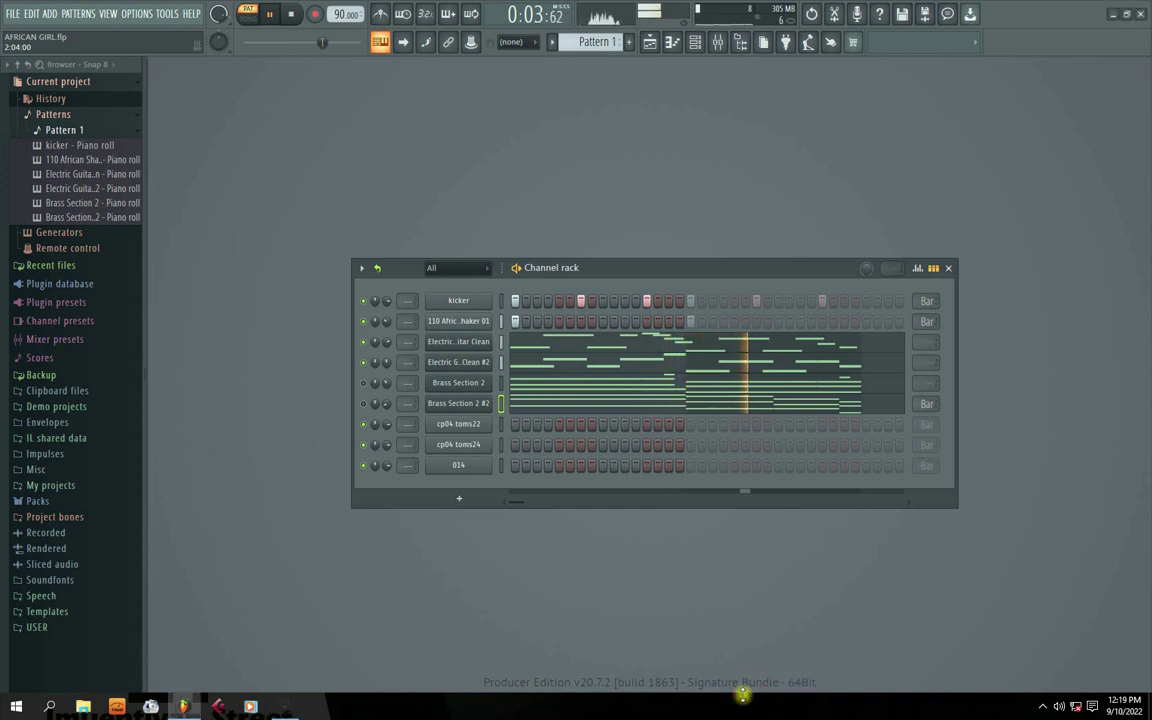
drag(604, 278, 560, 258)
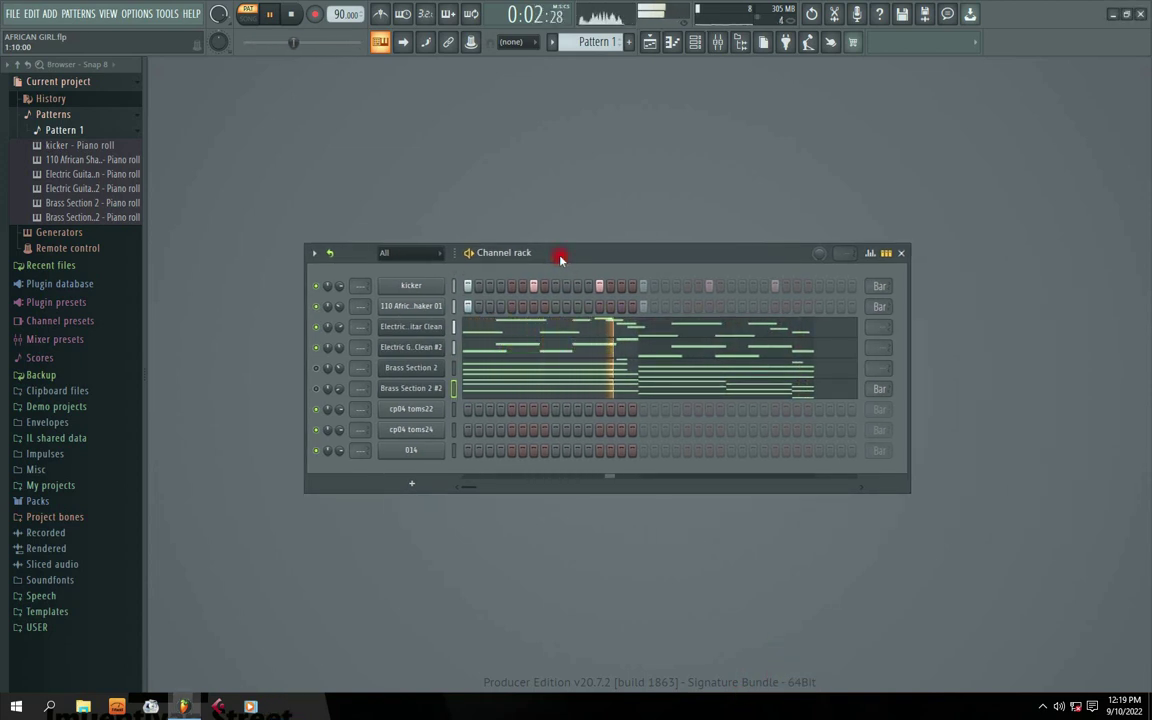
drag(576, 257, 586, 239)
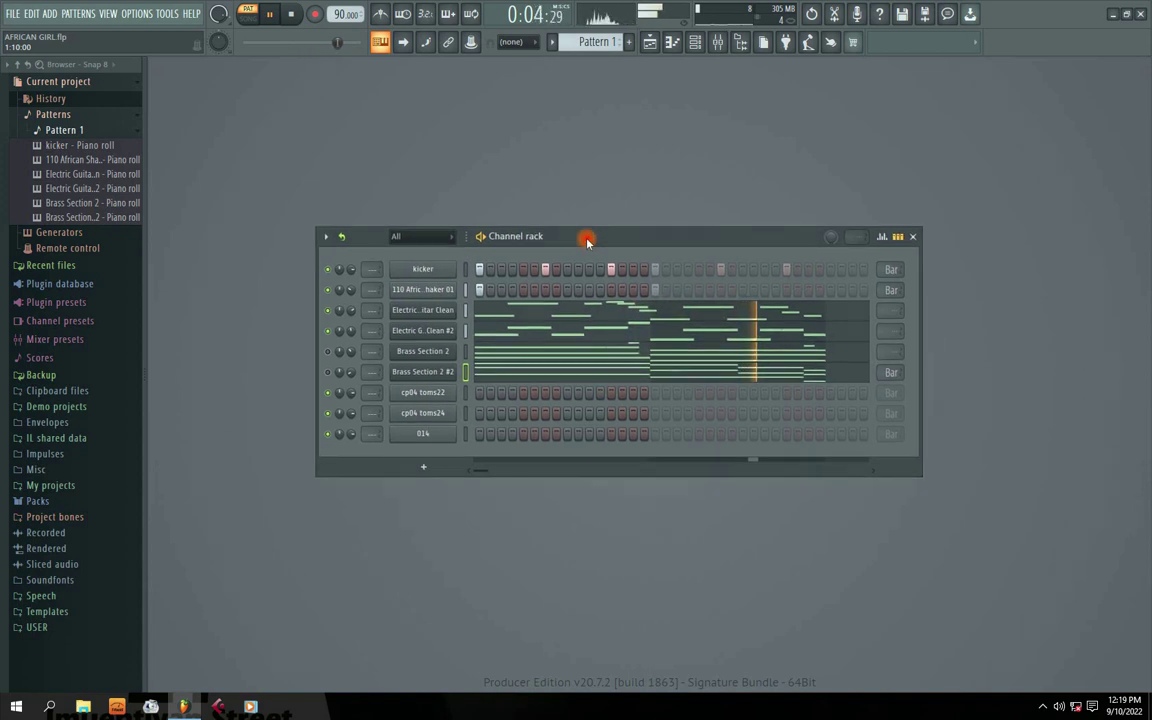
View the notes of Electric Guitar Clean #2 and Brass Section 2 #2 in the Piano roll during playback, closing it after each.
click(514, 330)
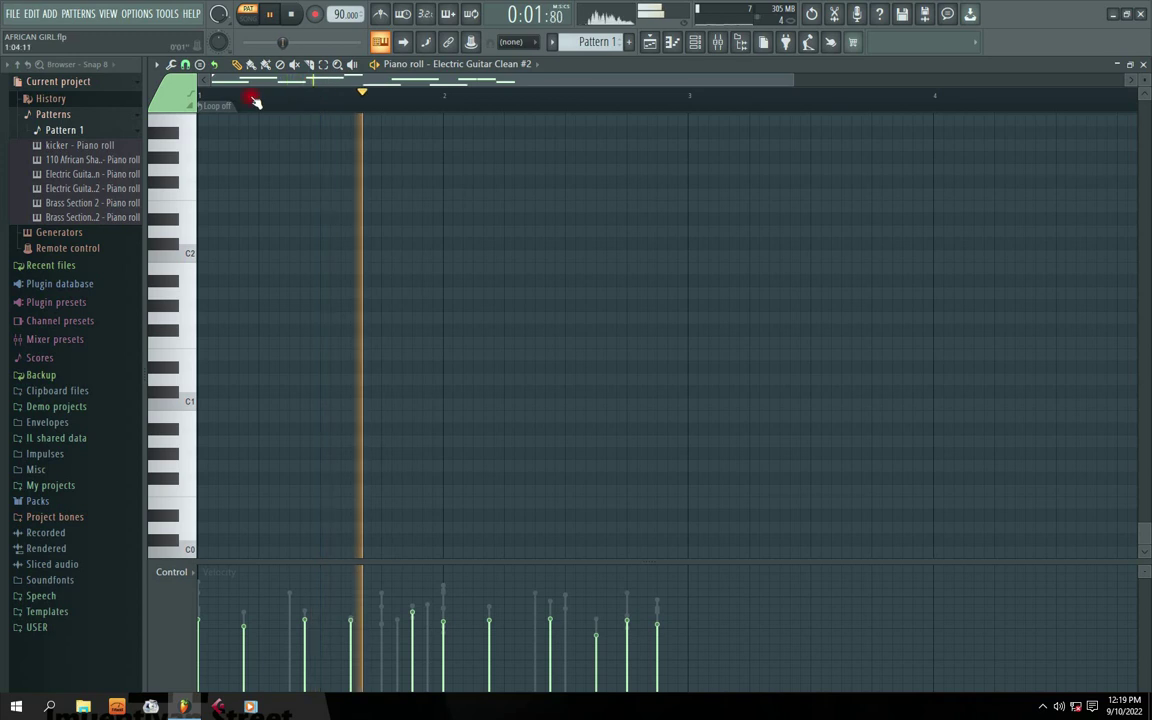
drag(268, 82, 283, 107)
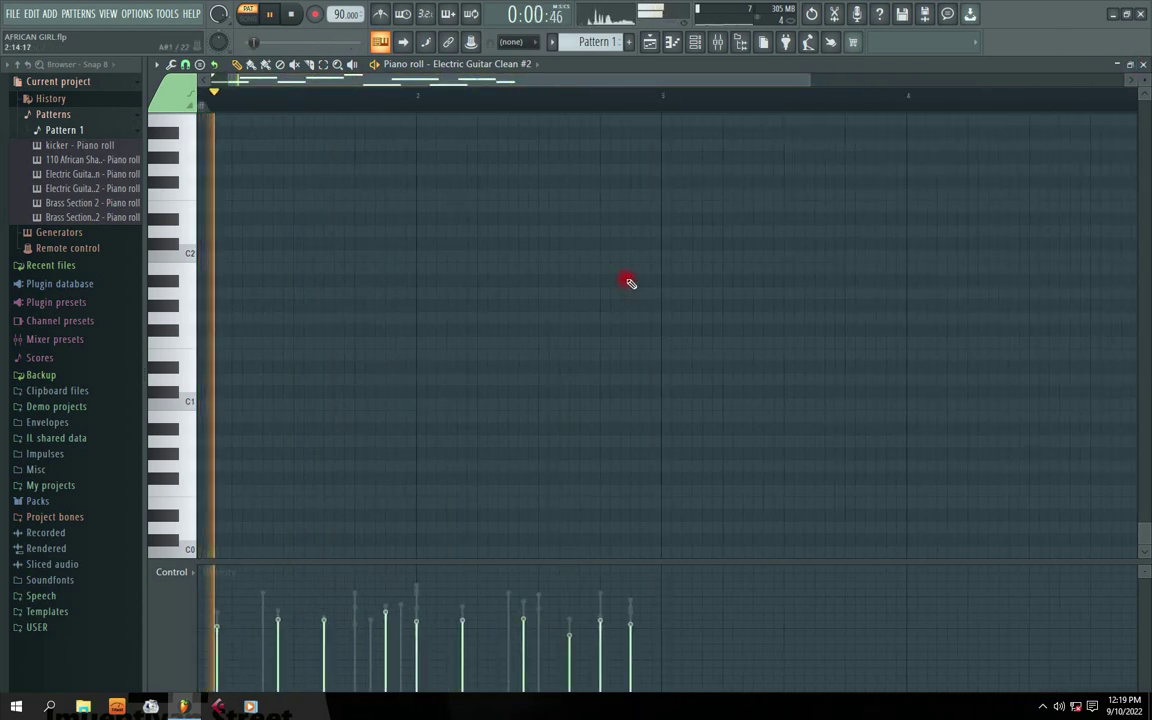
scroll(622, 265, up, 10)
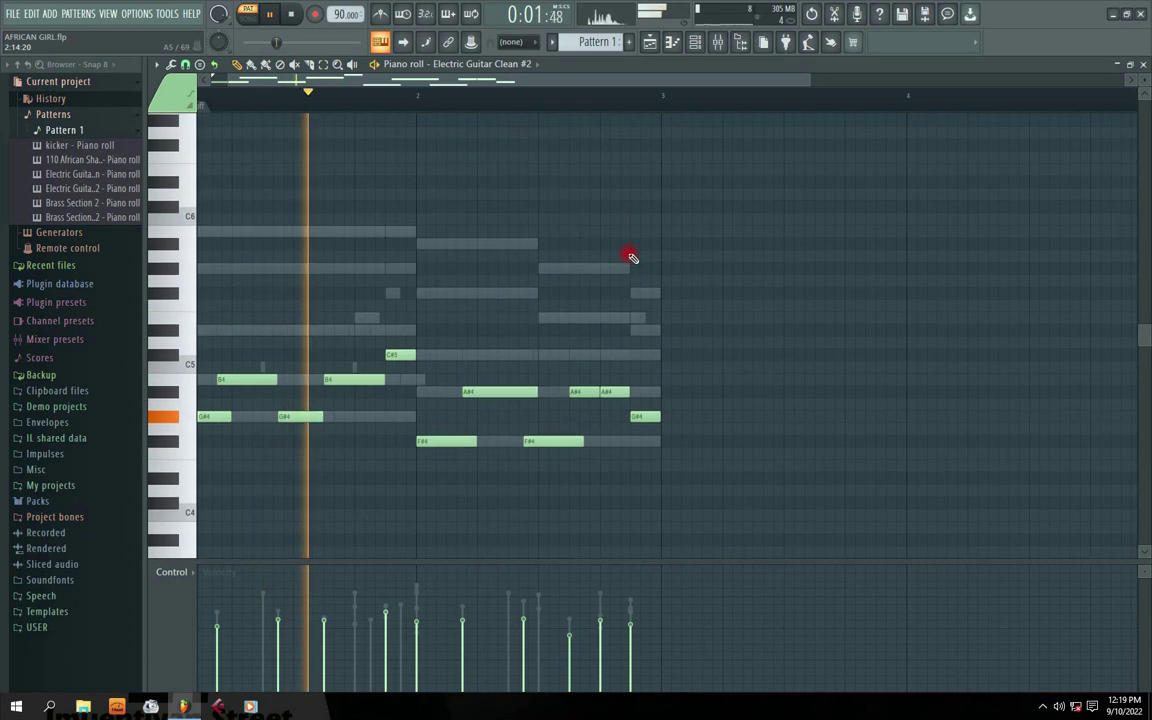
click(1141, 64)
click(520, 340)
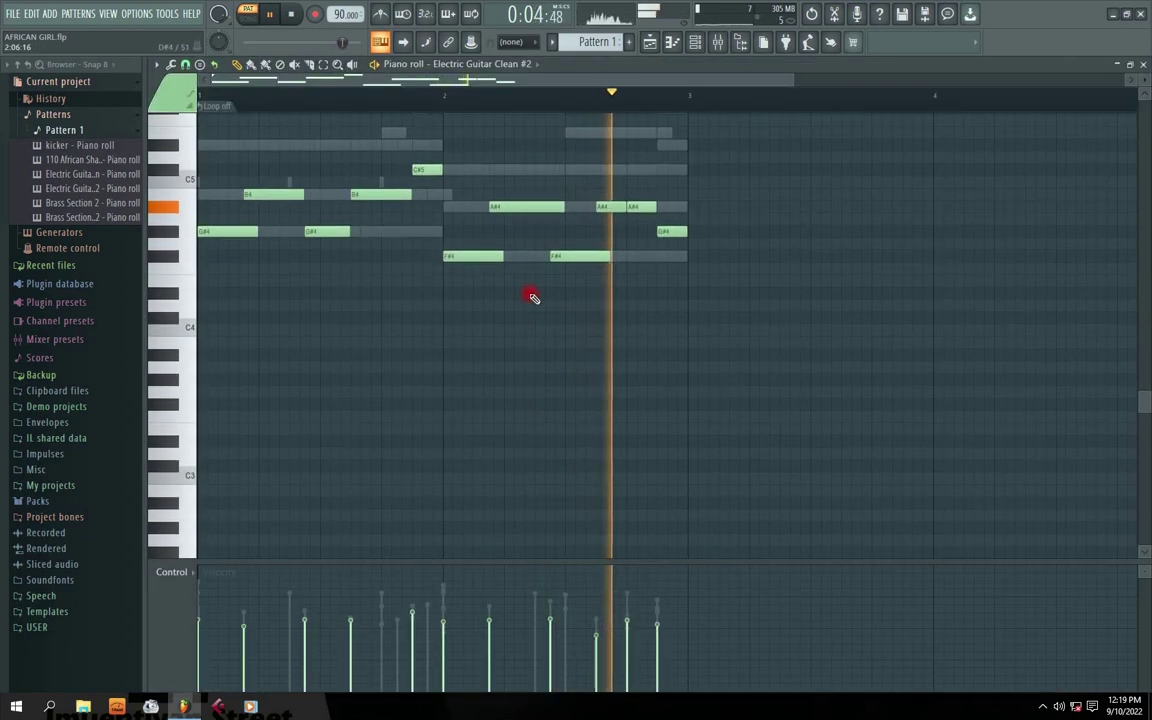
click(1143, 64)
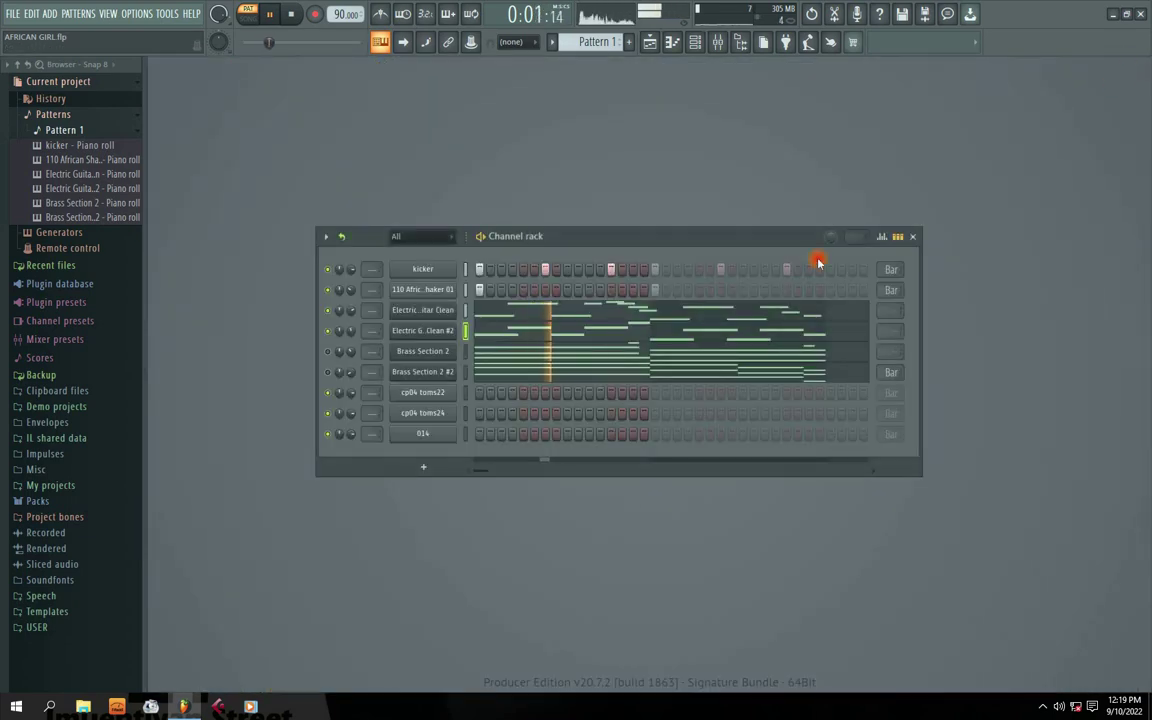
click(501, 368)
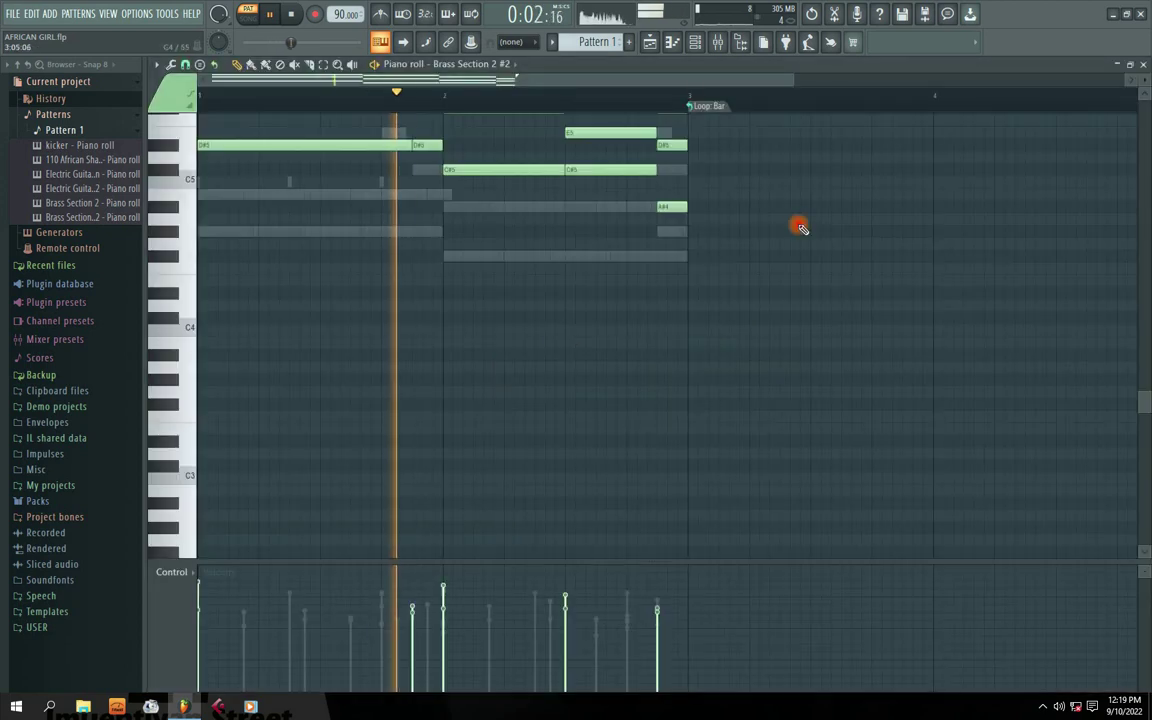
click(1143, 64)
Stop playback, set the project tempo to the 100 BPM preset, and play Pattern 1 again.
key(space)
right_click(341, 15)
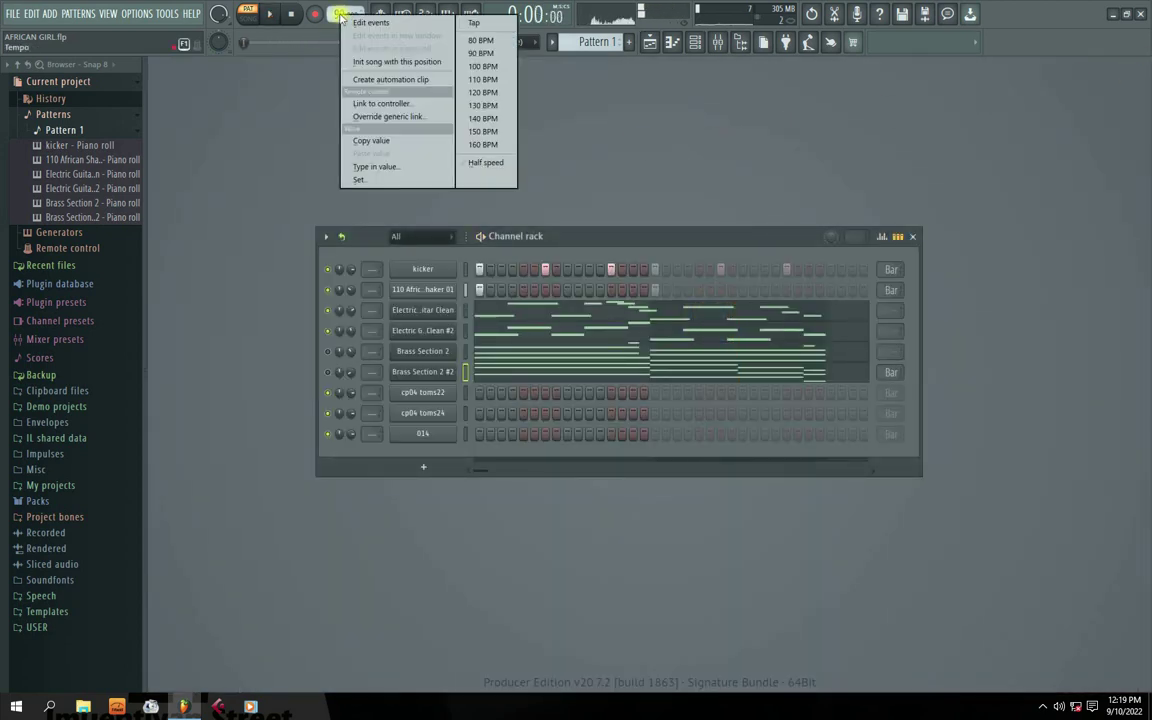
click(470, 66)
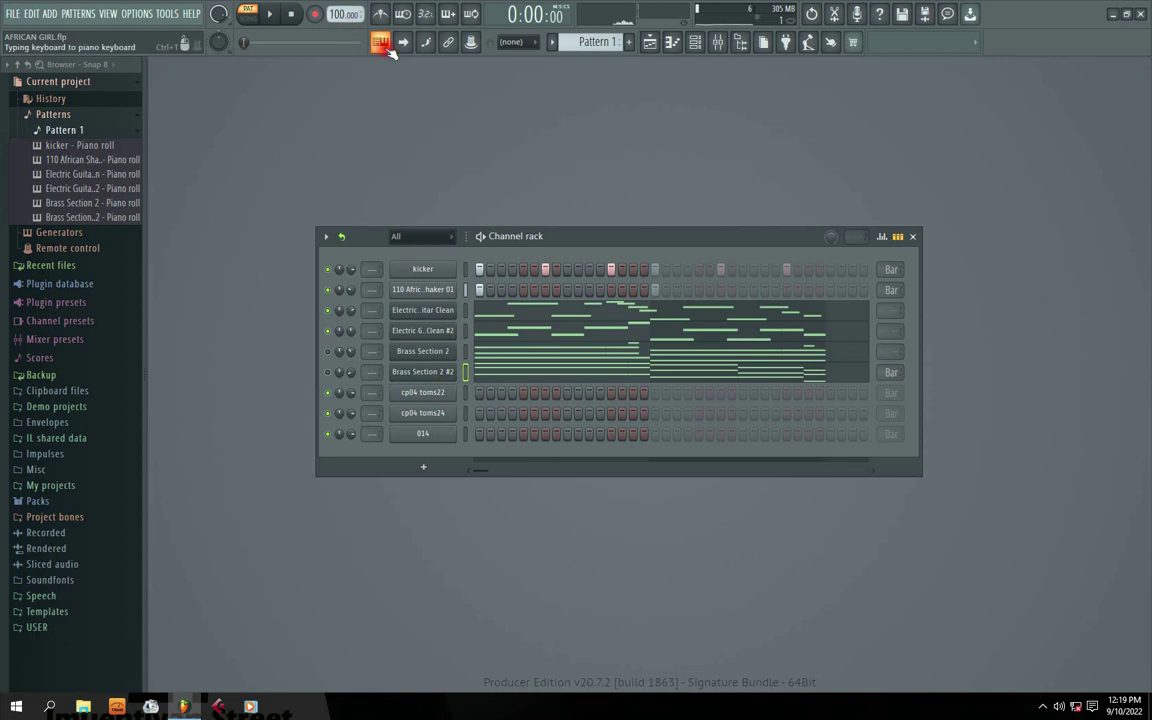
key(space)
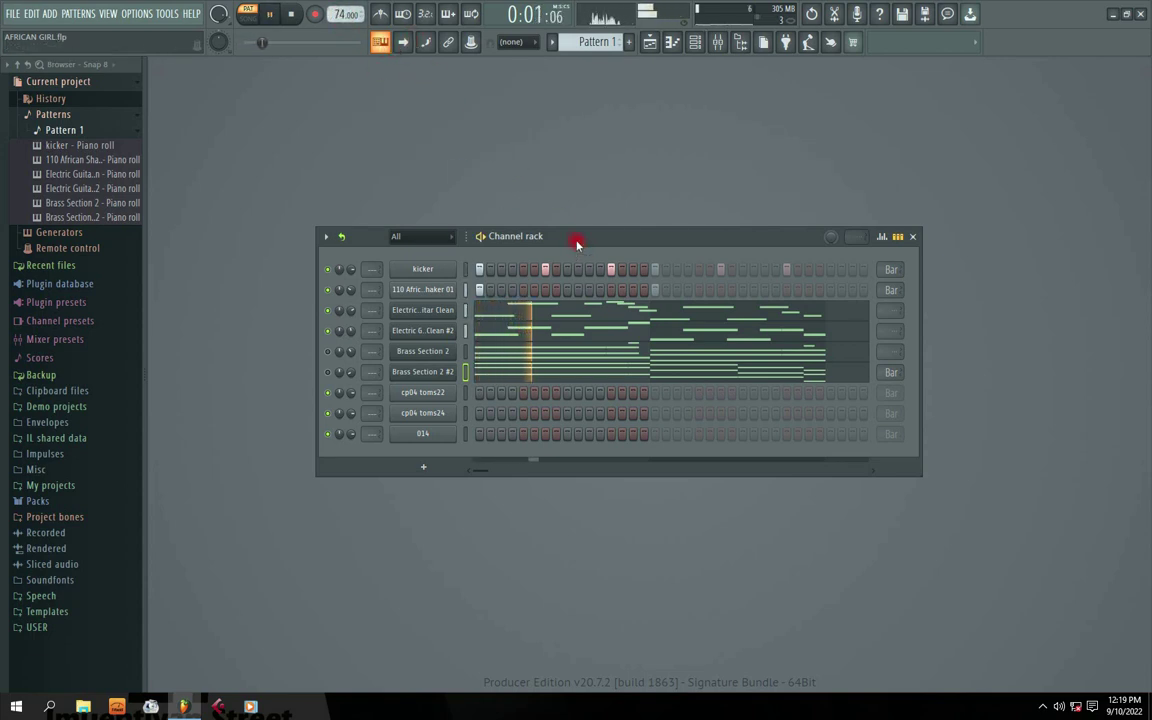
Adjust the project tempo manually to 84 BPM while Pattern 1 keeps playing.
drag(578, 240, 576, 193)
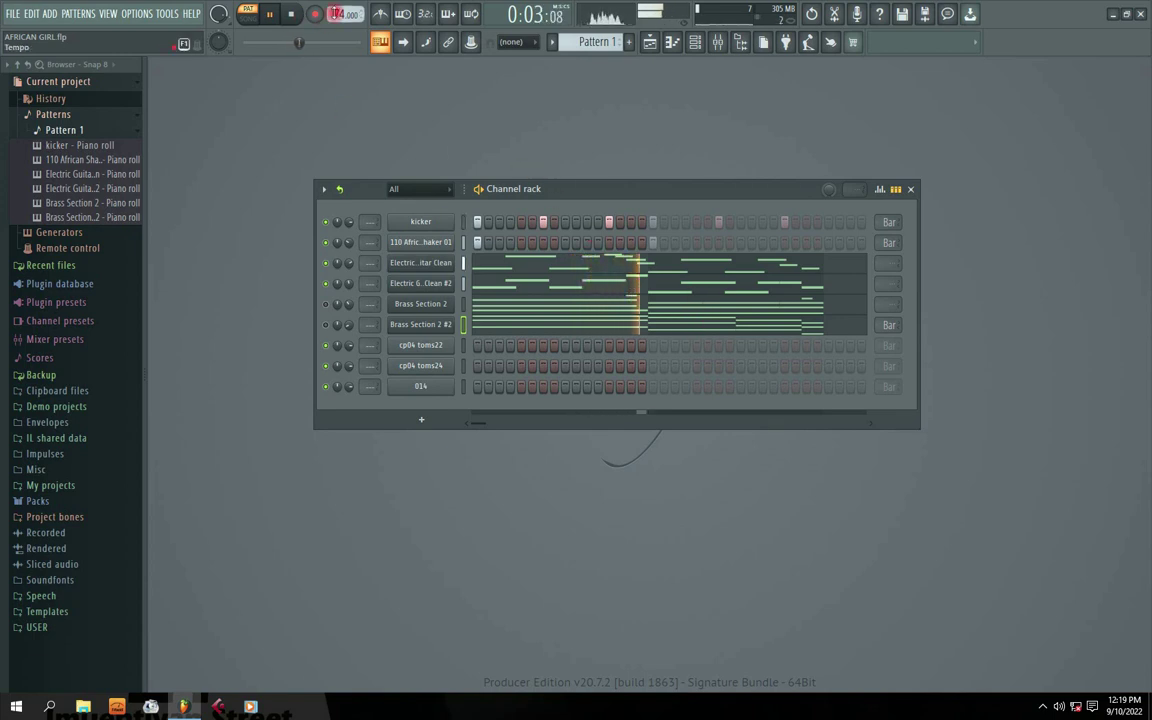
drag(342, 17, 342, 8)
scroll(342, 12, up, 8)
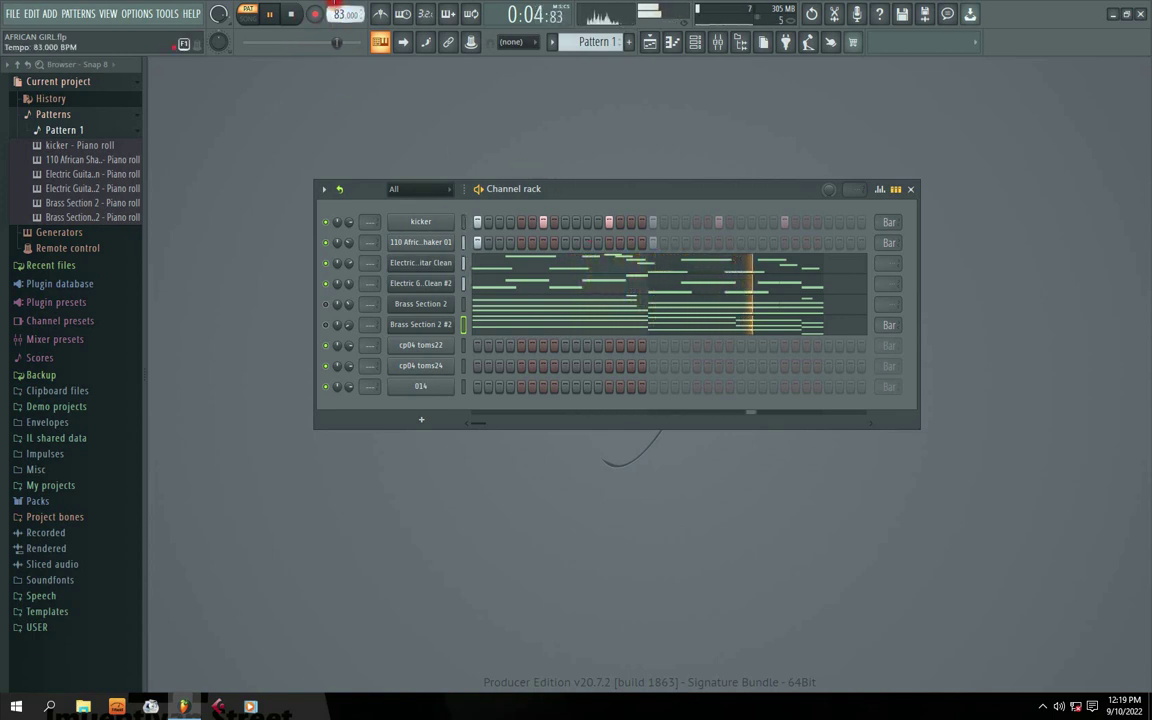
drag(572, 188, 609, 198)
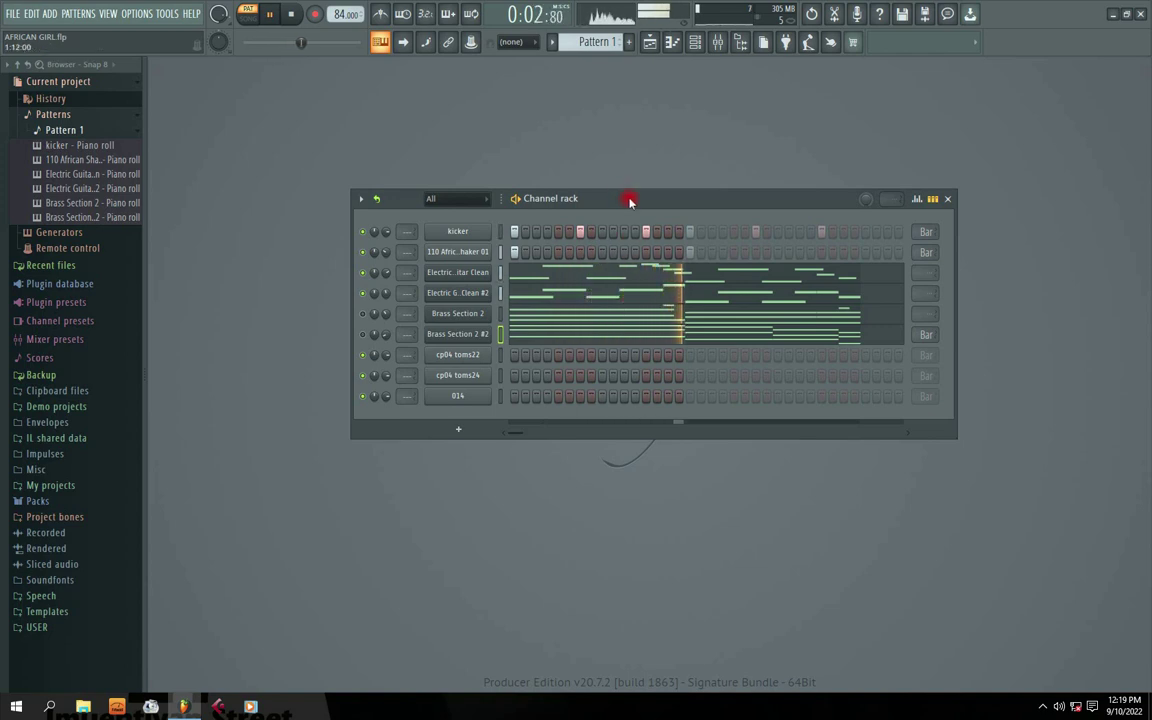
drag(629, 201, 616, 236)
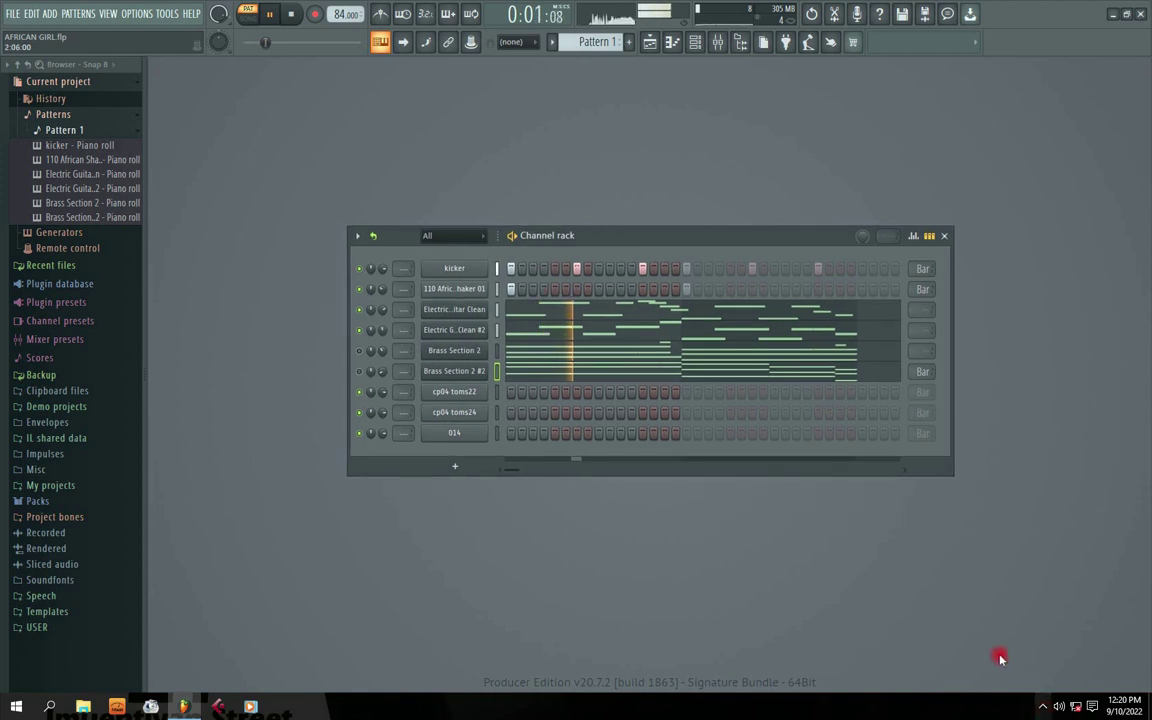
click(1043, 706)
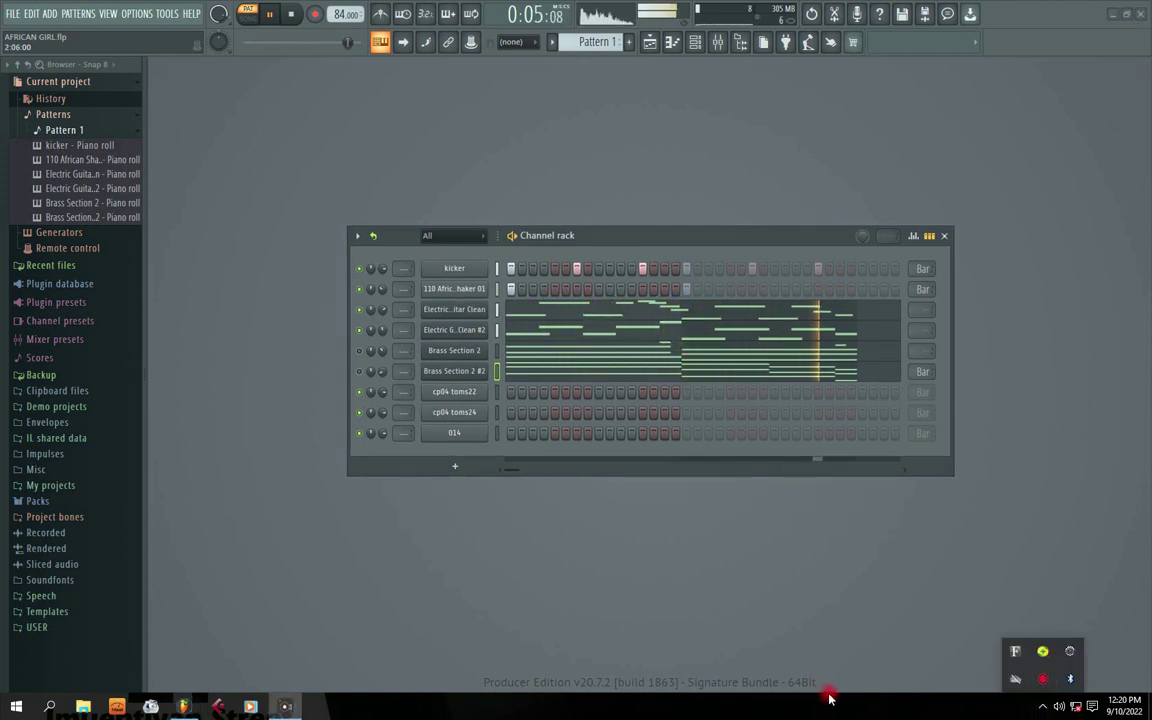
click(988, 630)
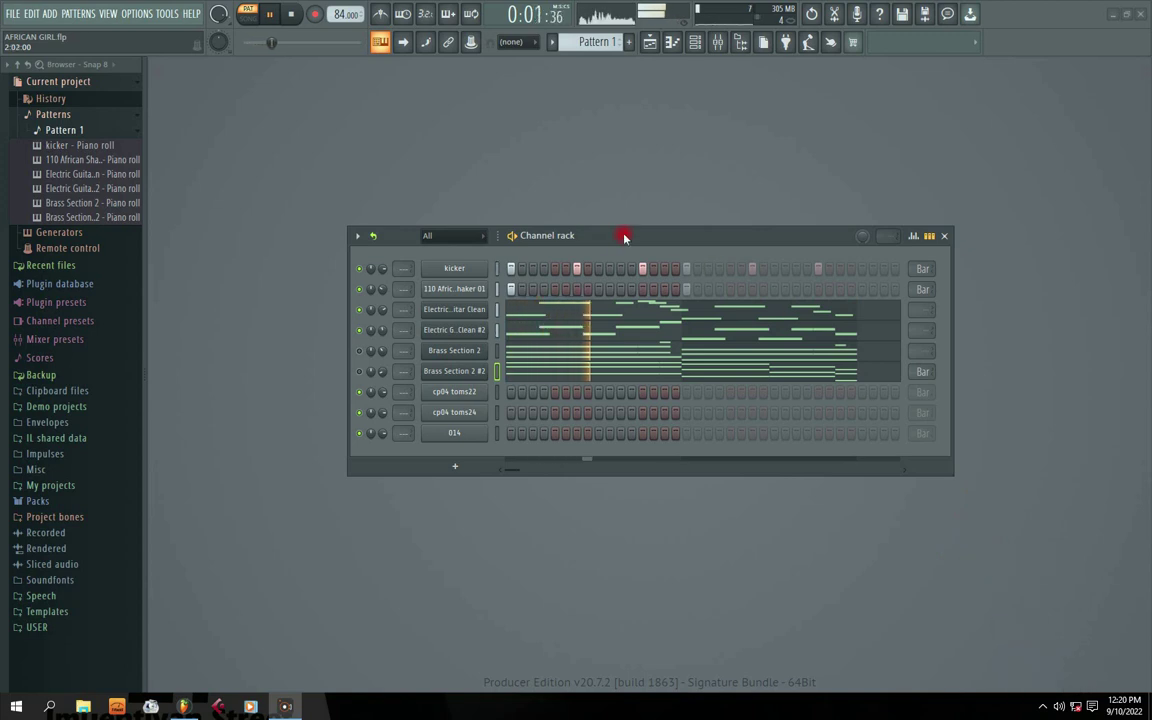
drag(624, 237, 588, 221)
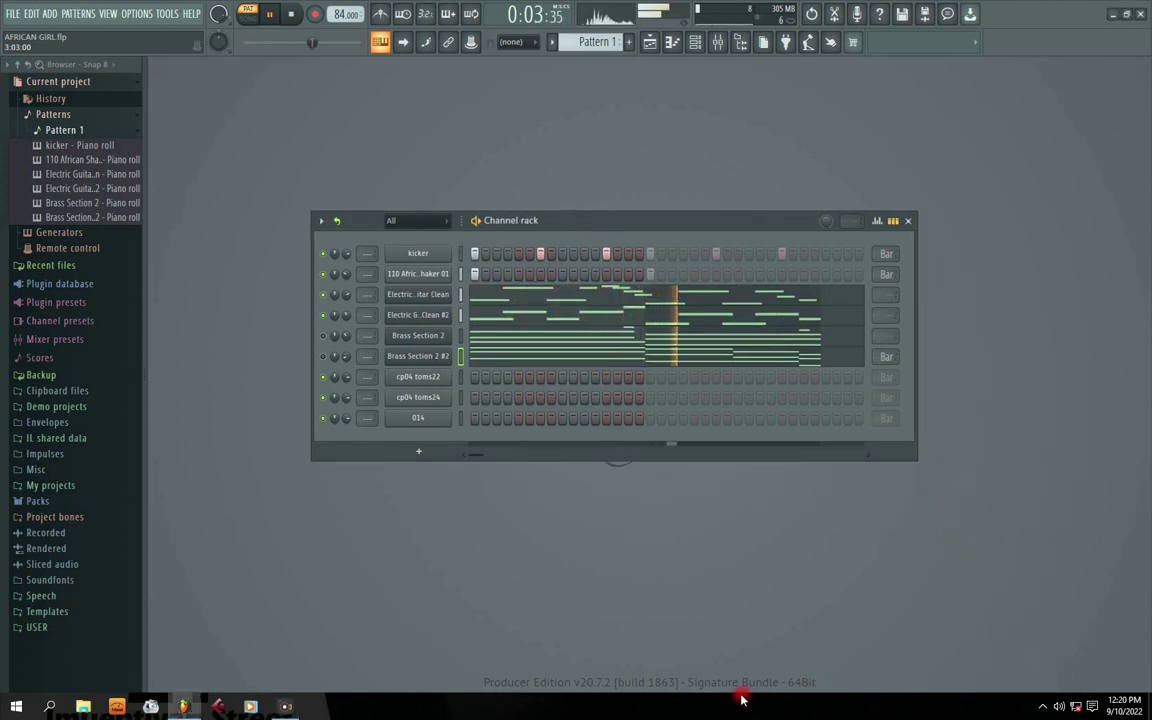
mouse_move(560, 222)
mouse_down()
mouse_move(589, 229)
mouse_move(554, 232)
mouse_up()
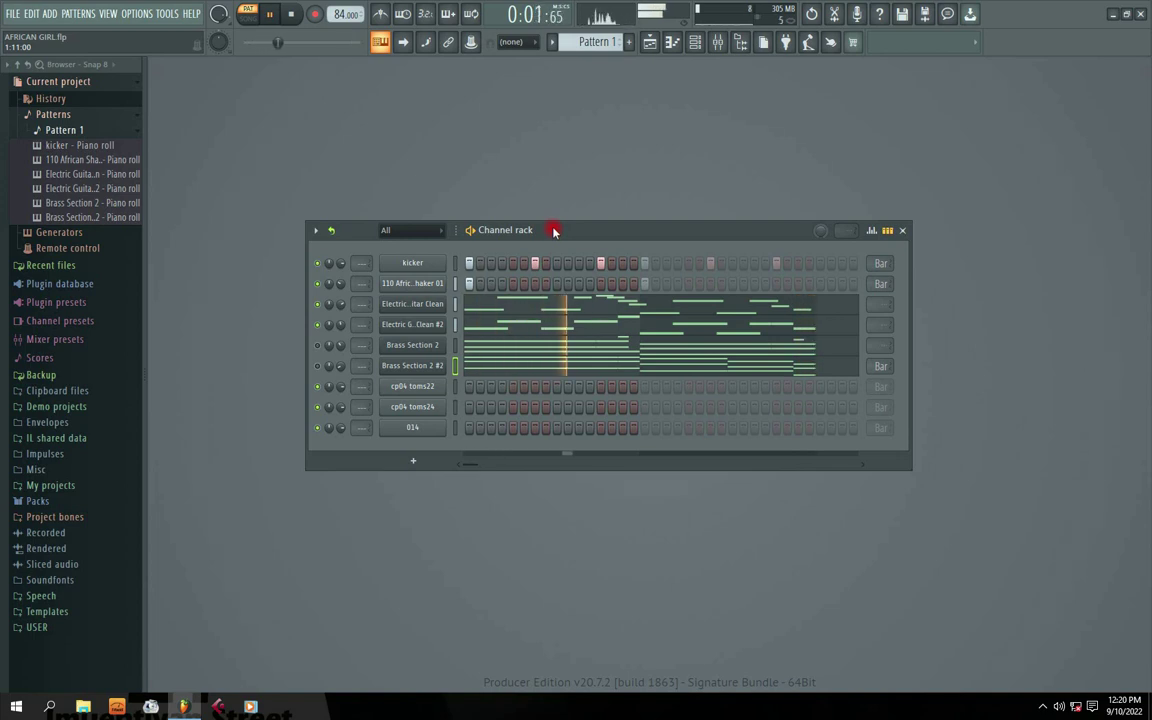
View the notes of the Electric Guitar Clean channel in the Piano roll during playback, then close it.
click(500, 314)
key(space)
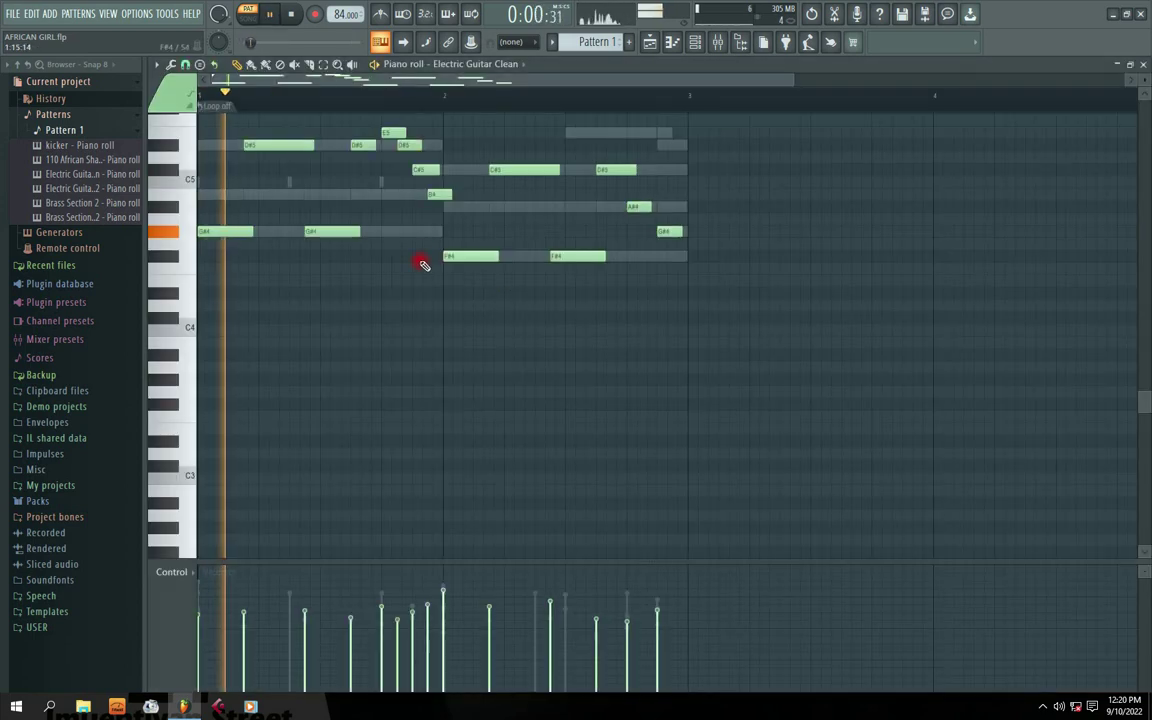
scroll(463, 165, up, 4)
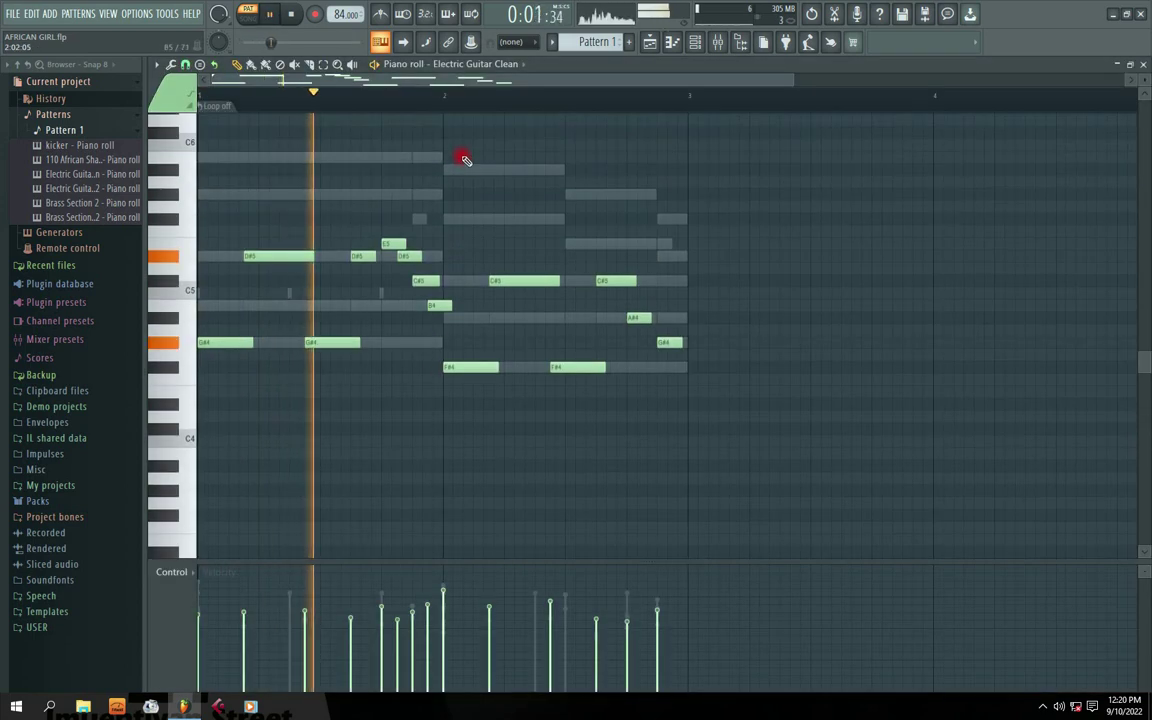
click(1140, 64)
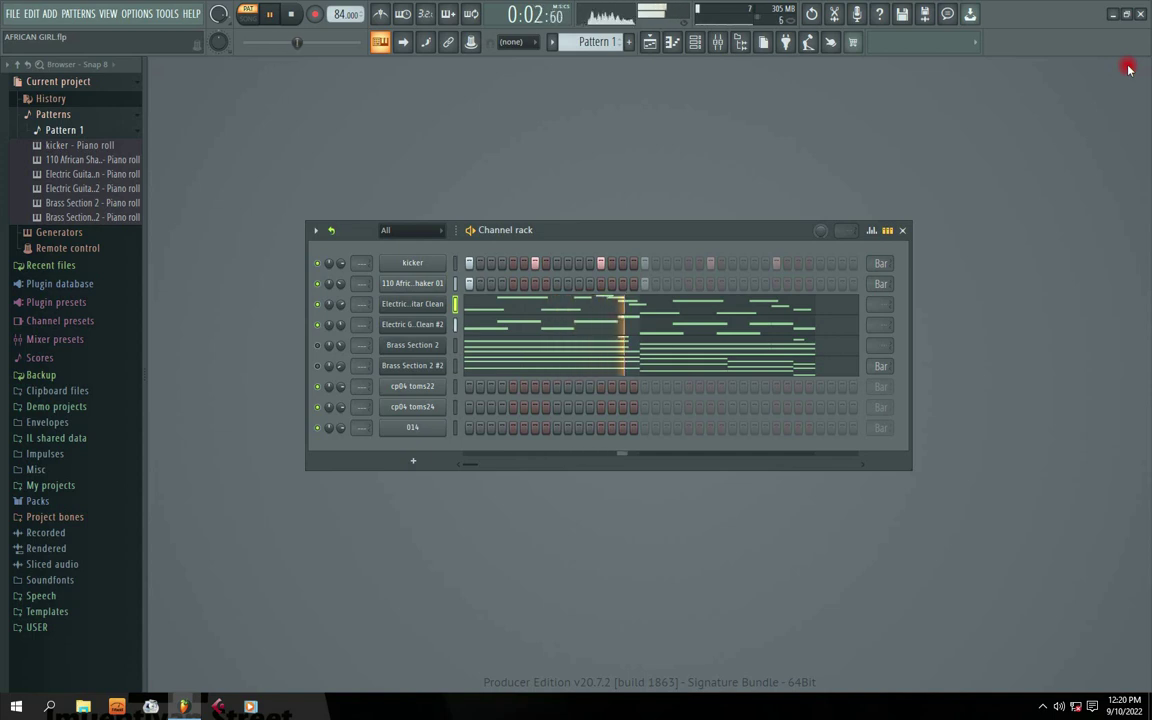
Restart playback, unmute the Brass Section 2 channel, and set its volume to about 48%.
key(space)
drag(511, 232, 508, 244)
key(space)
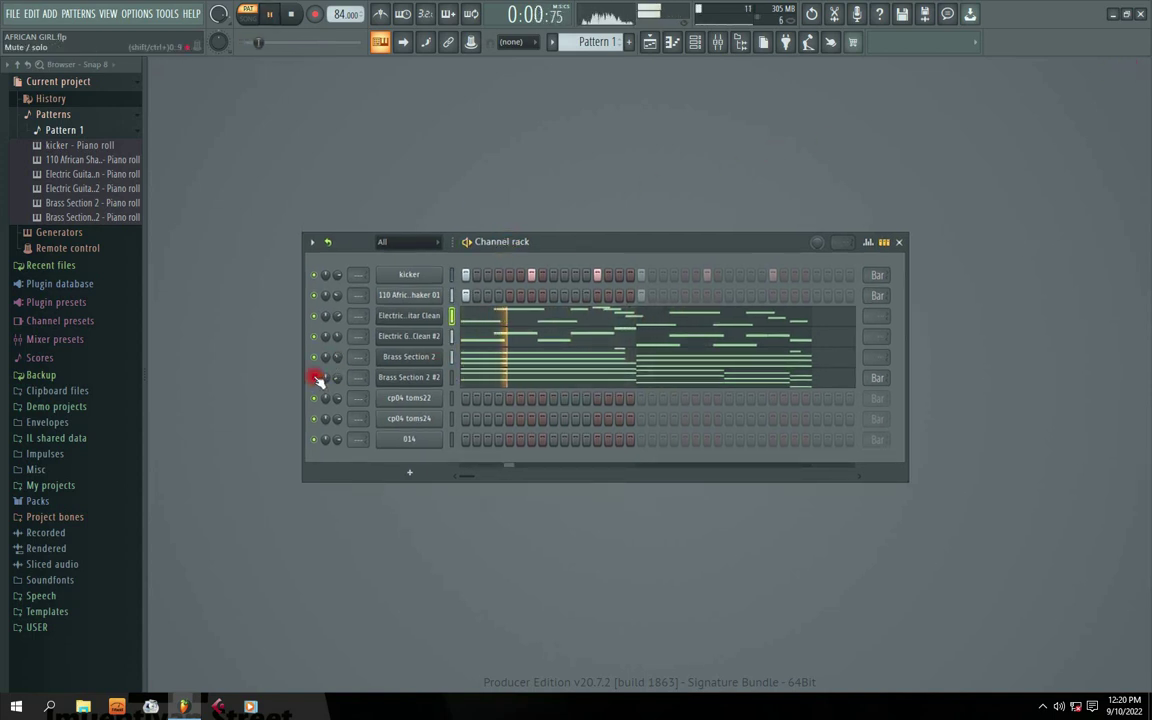
drag(337, 356, 337, 350)
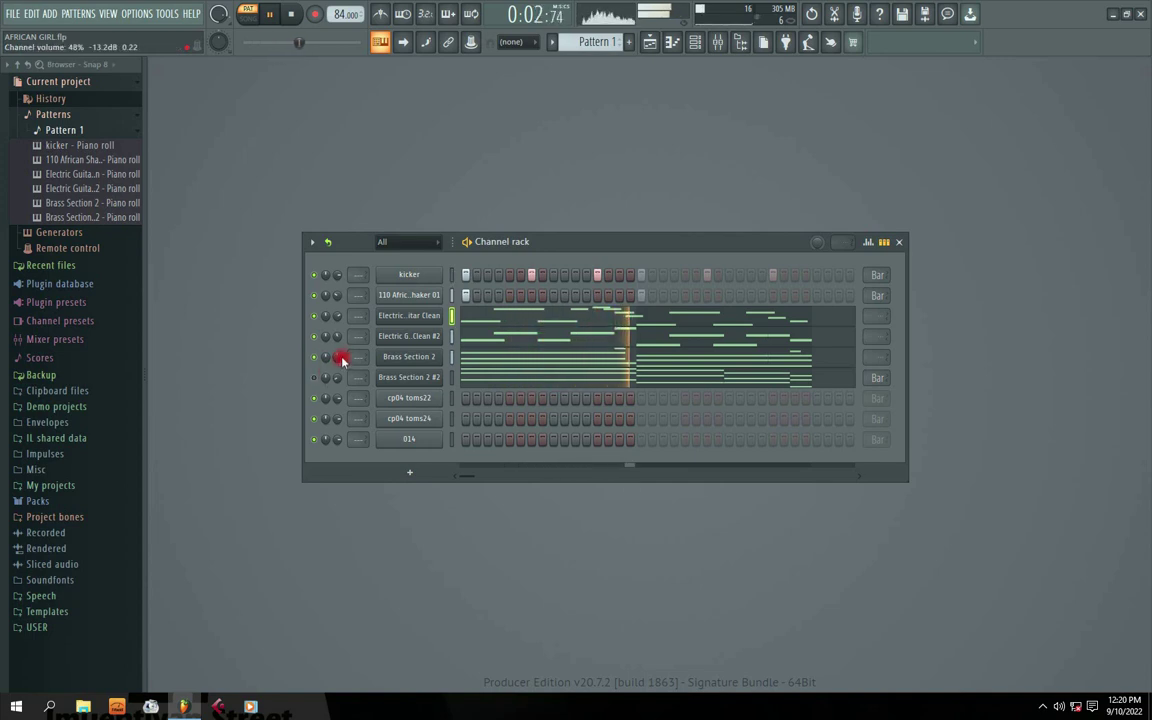
Unmute Brass Section 2 #2, lower its volume to about 42%, and stop playback after listening.
click(313, 377)
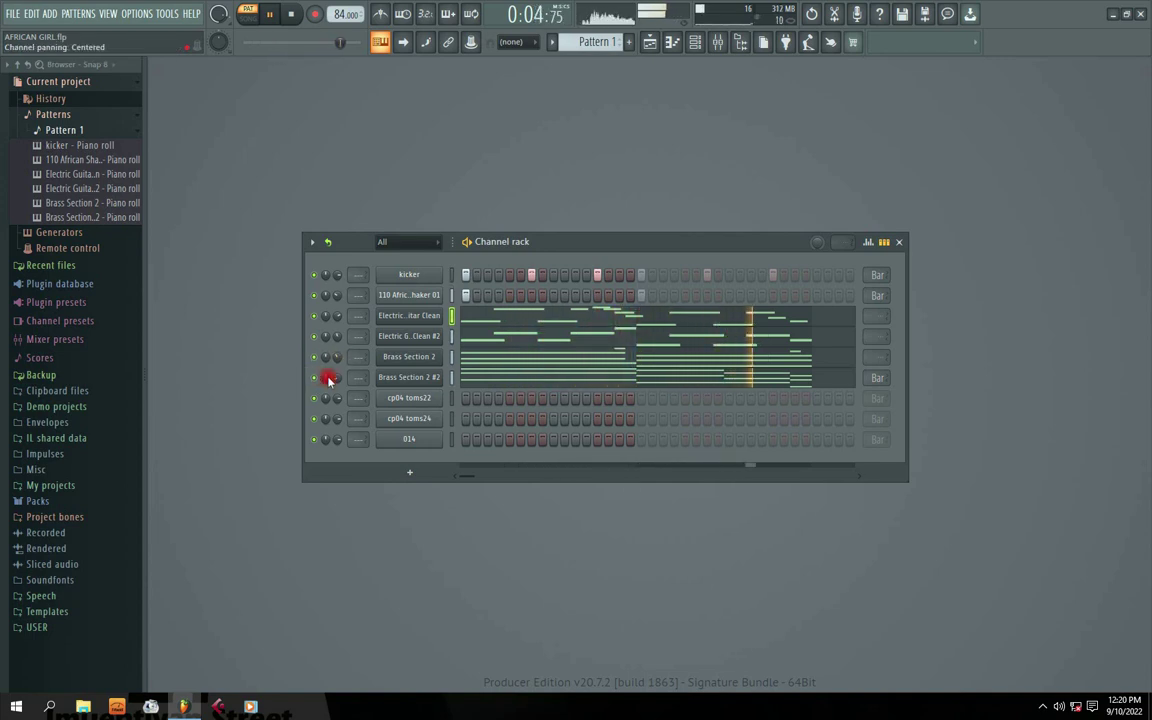
mouse_move(336, 377)
mouse_down()
mouse_move(336, 400)
mouse_move(337, 386)
mouse_up()
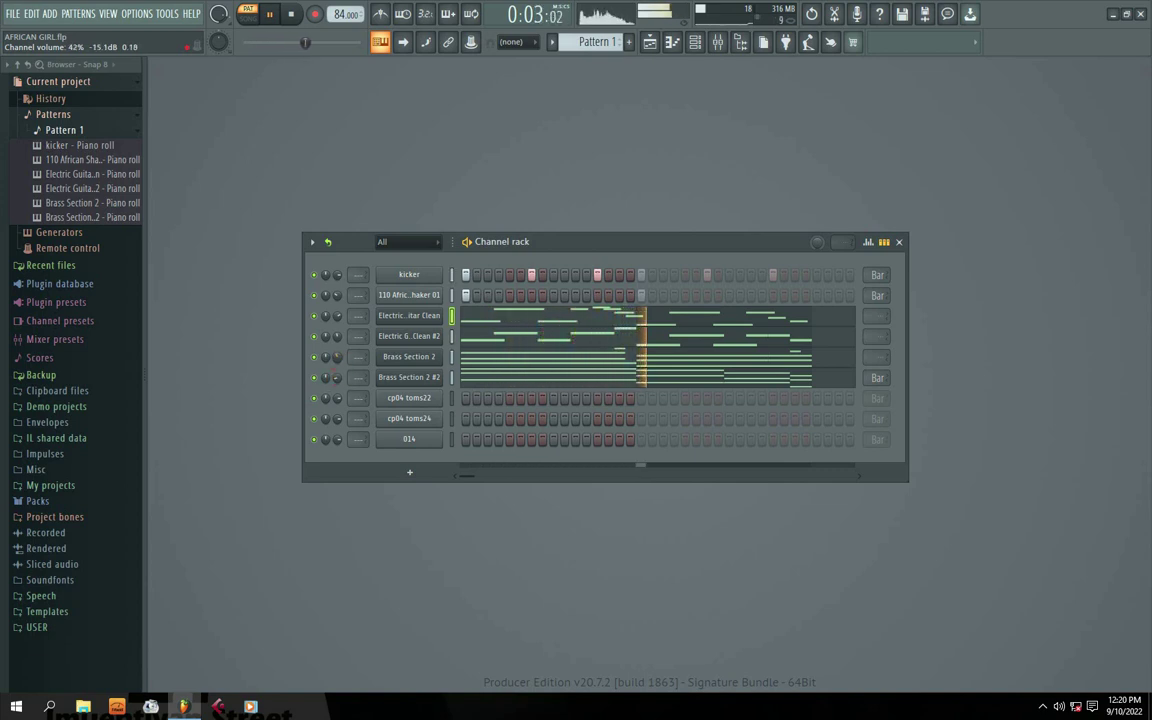
drag(550, 242, 540, 266)
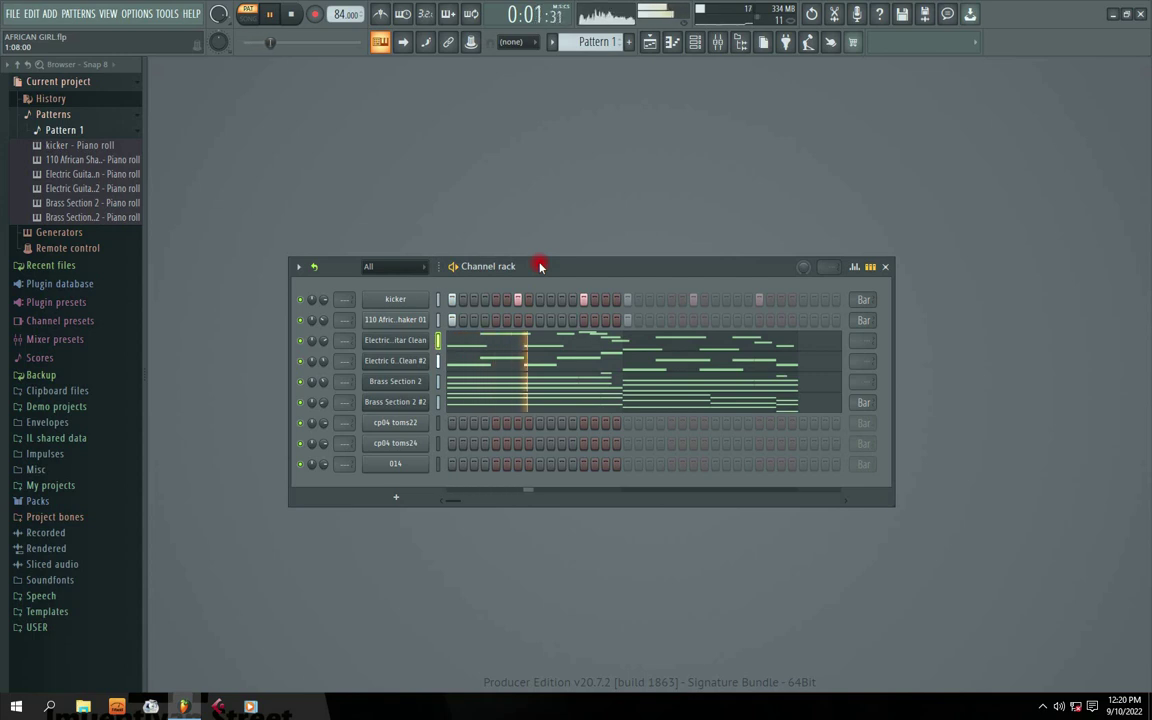
key(space)
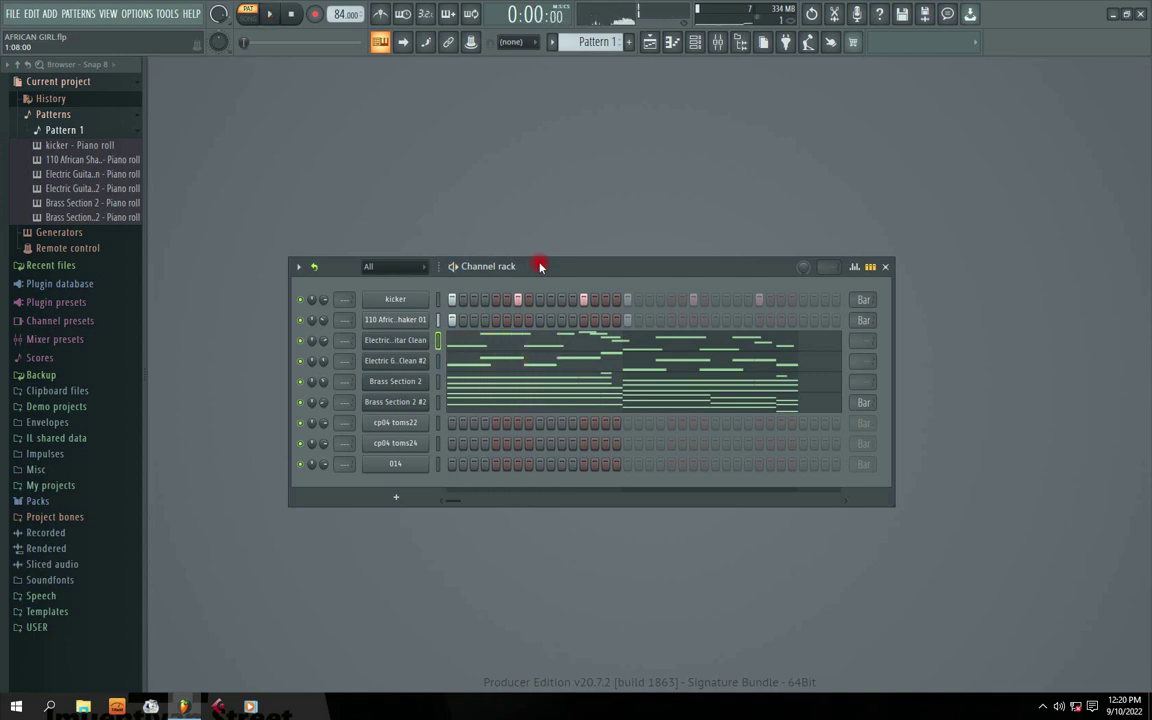
Collapse Patterns under the current project in the Browser and select History.
drag(538, 268, 537, 248)
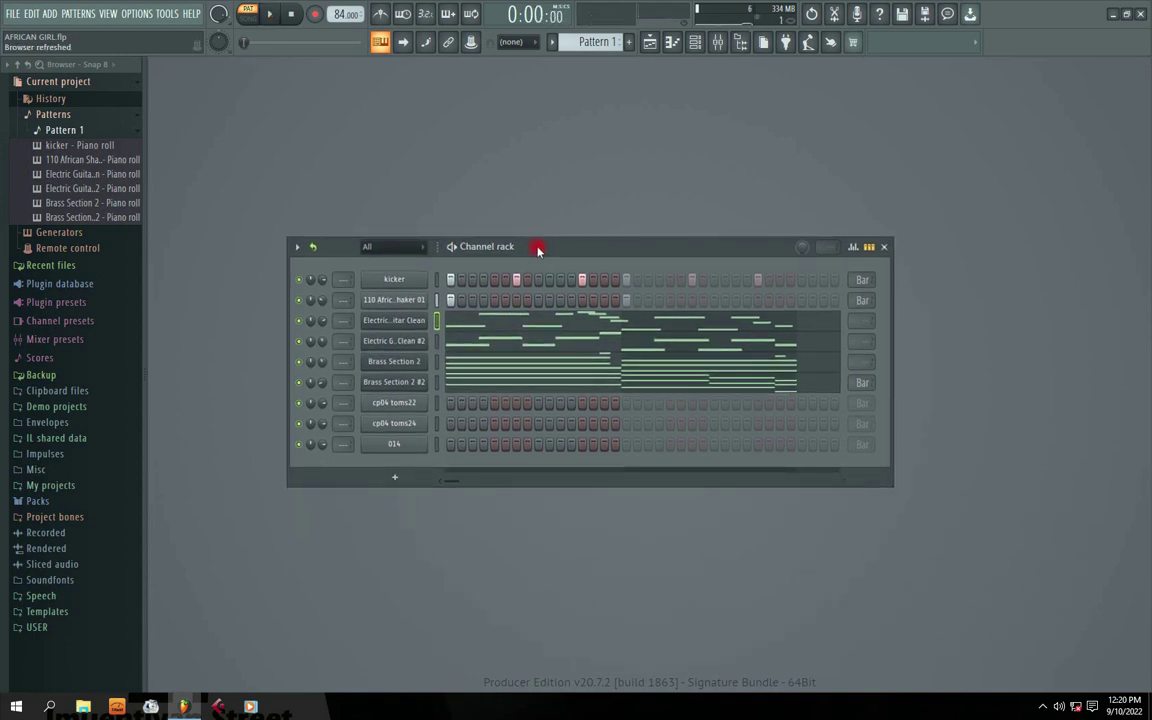
click(60, 114)
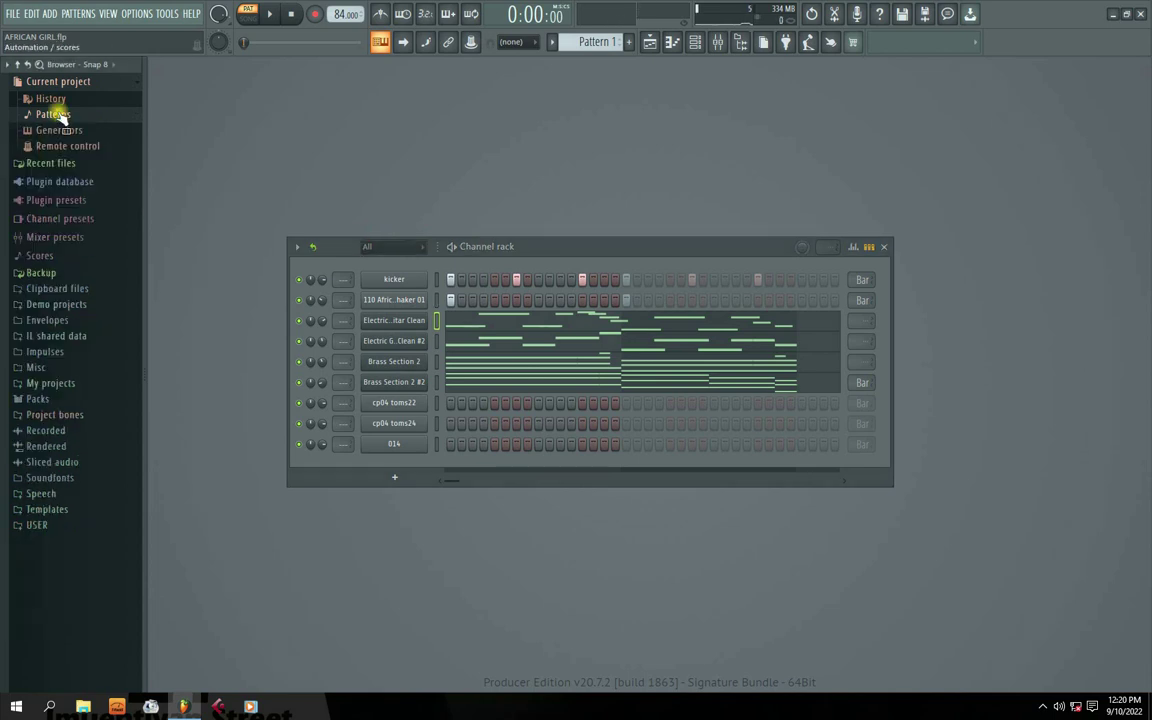
click(55, 100)
click(33, 83)
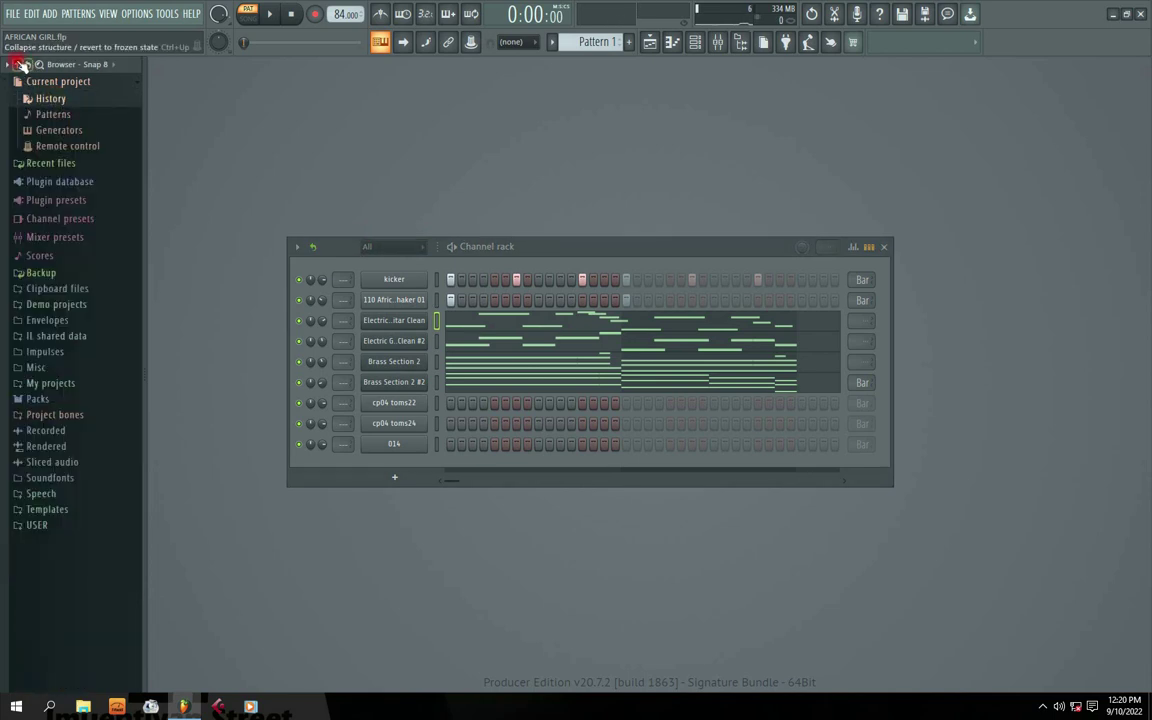
Collapse the Browser's expanded folder structure and reposition the Channel rack nearer the middle of the workspace.
click(18, 64)
drag(518, 250, 540, 223)
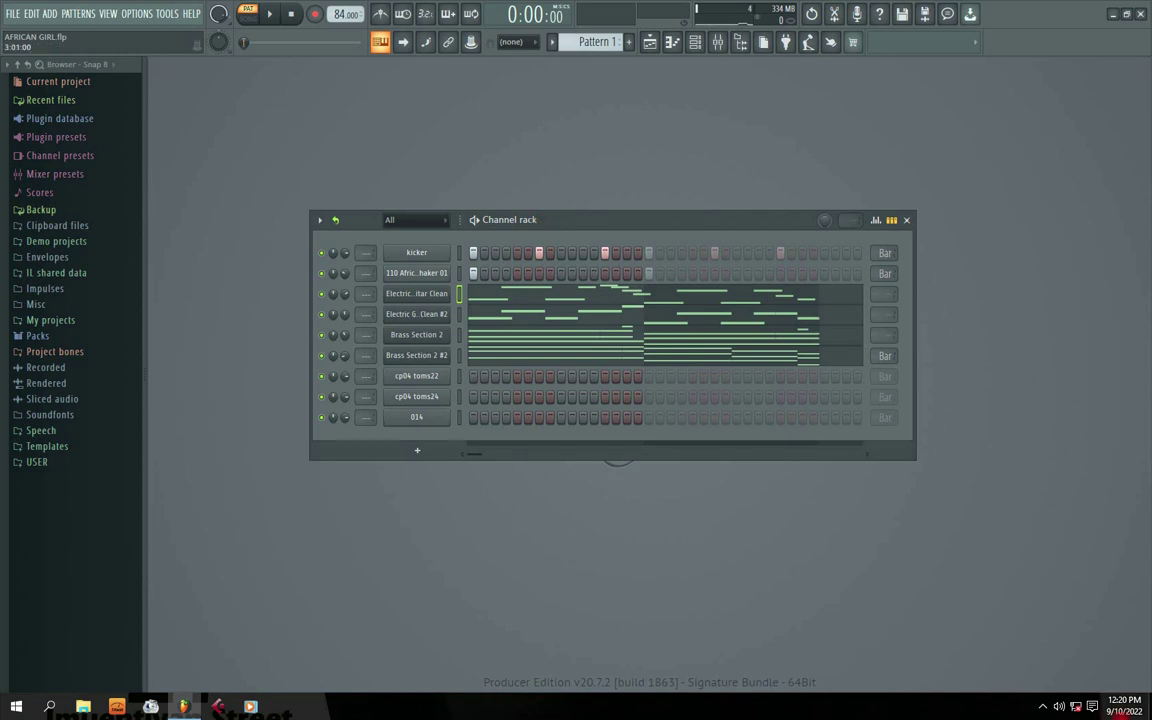
click(1043, 706)
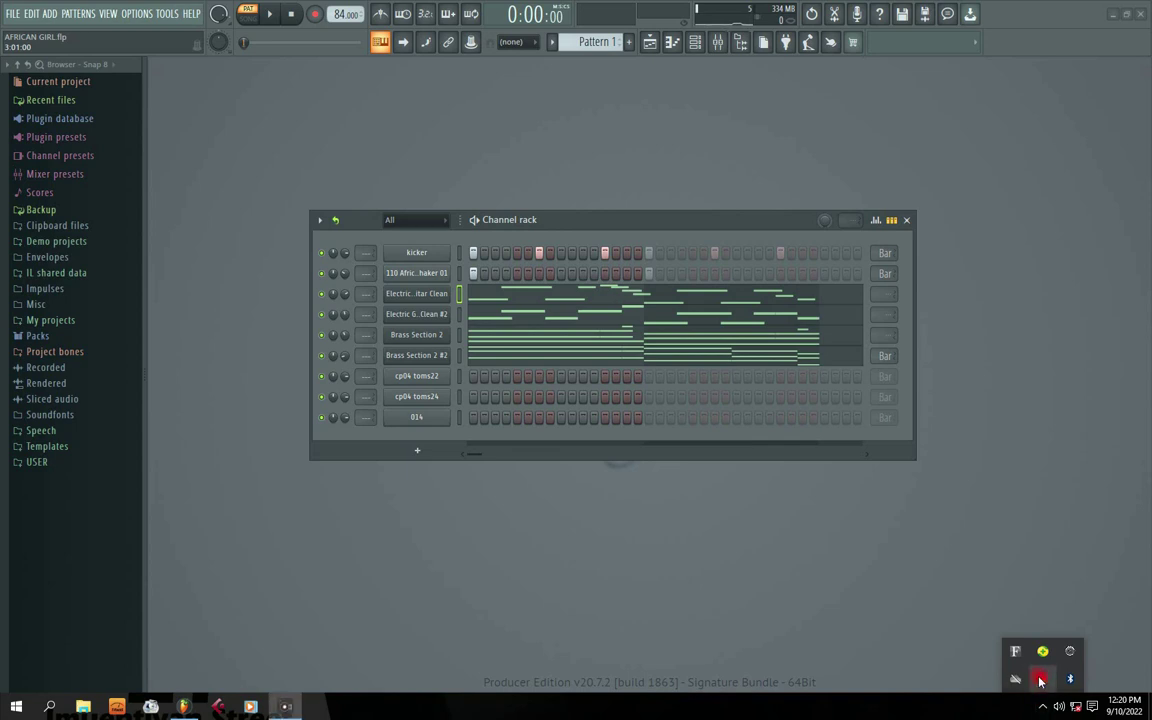
click(932, 636)
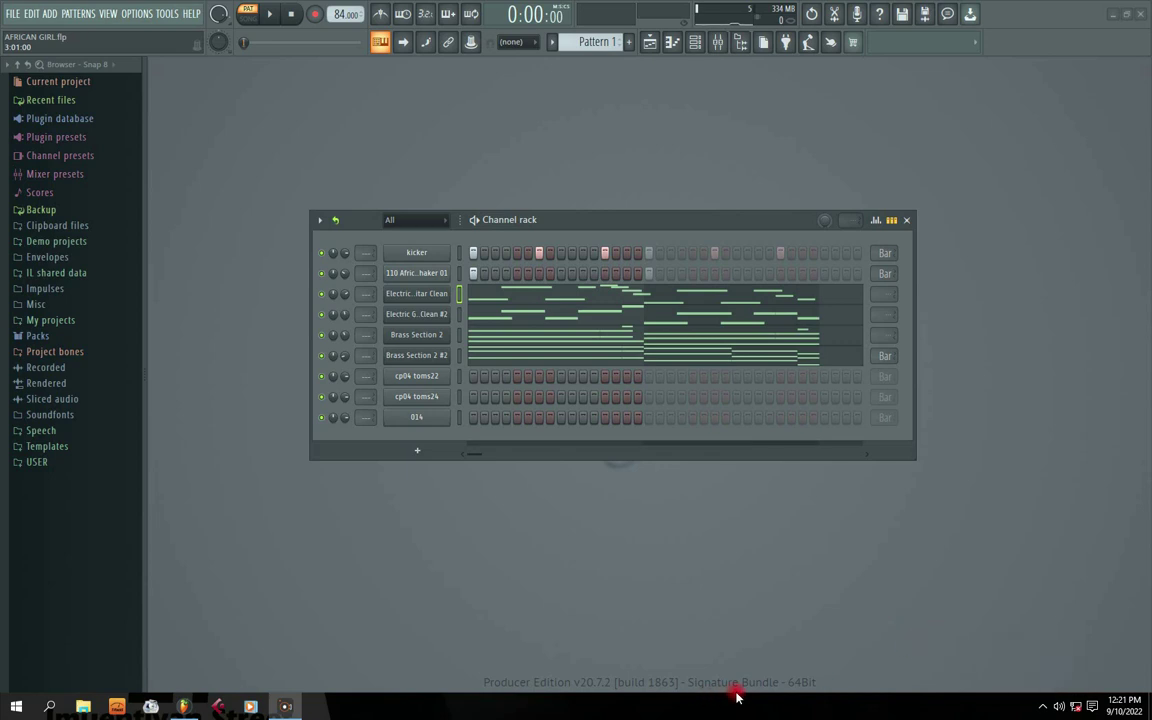
drag(565, 221, 565, 239)
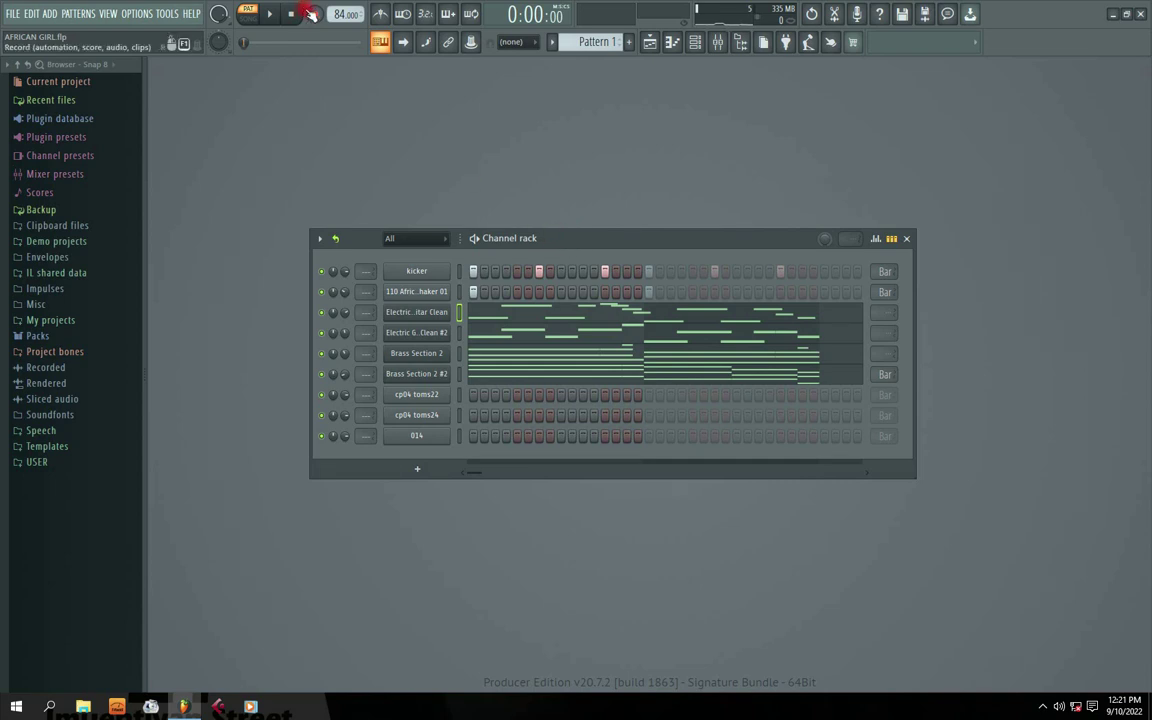
Play Pattern 1 and raise the project tempo to 100 BPM during playback, moving the Channel rack slightly up.
key(space)
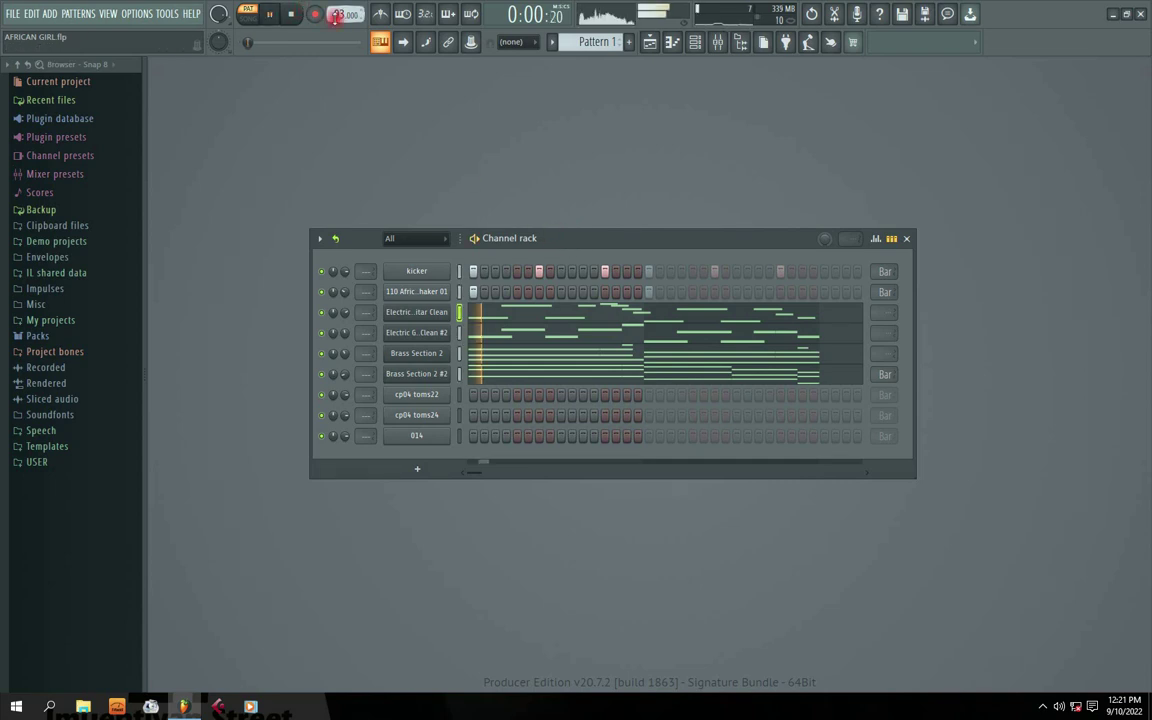
key(space)
drag(335, 18, 335, 9)
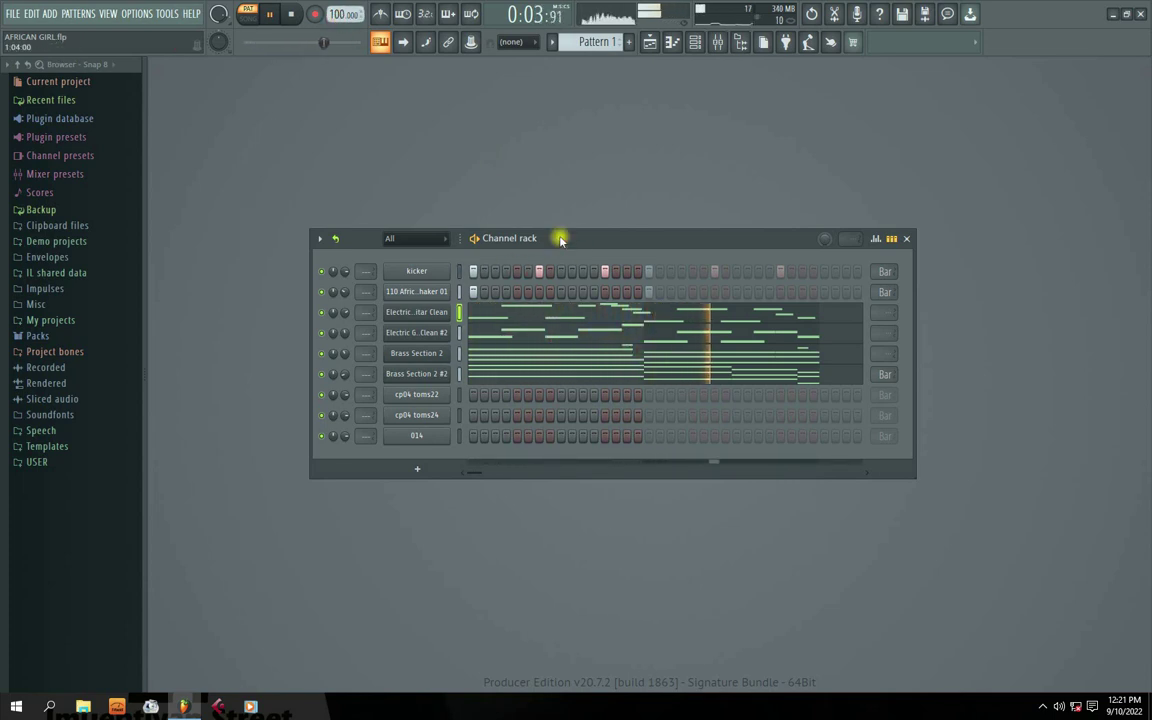
drag(558, 237, 560, 213)
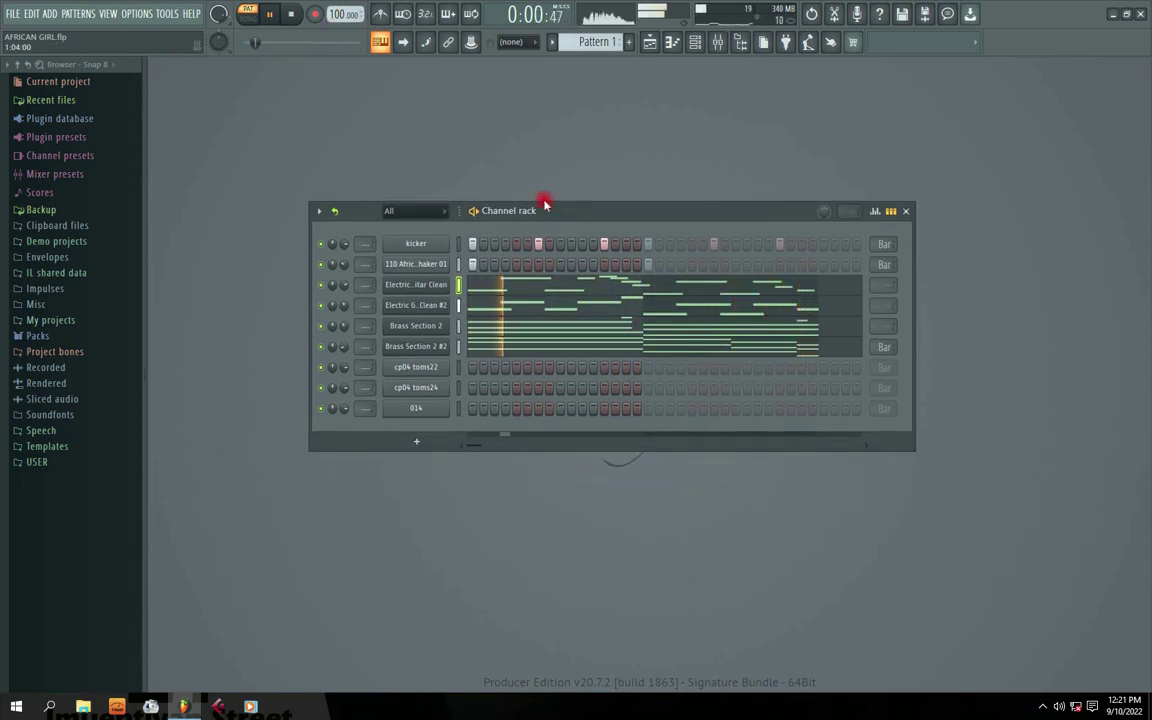
Save the project while the pattern plays, then stop playback.
key(ctrl+s)
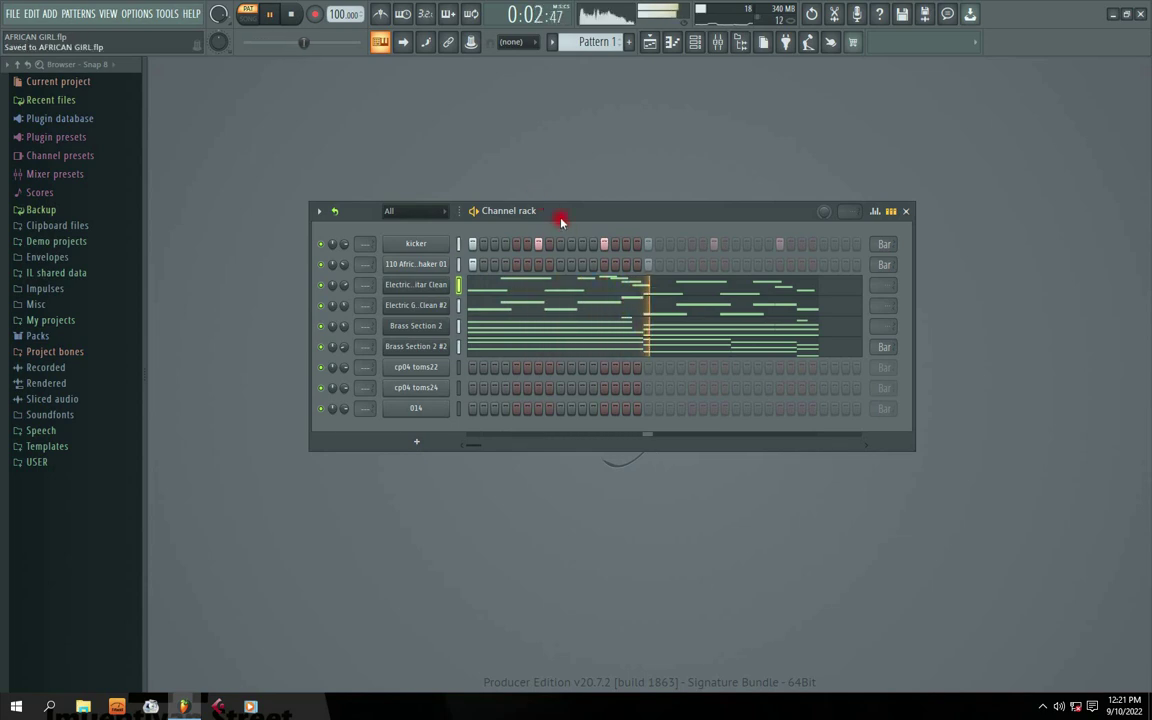
drag(573, 220, 573, 225)
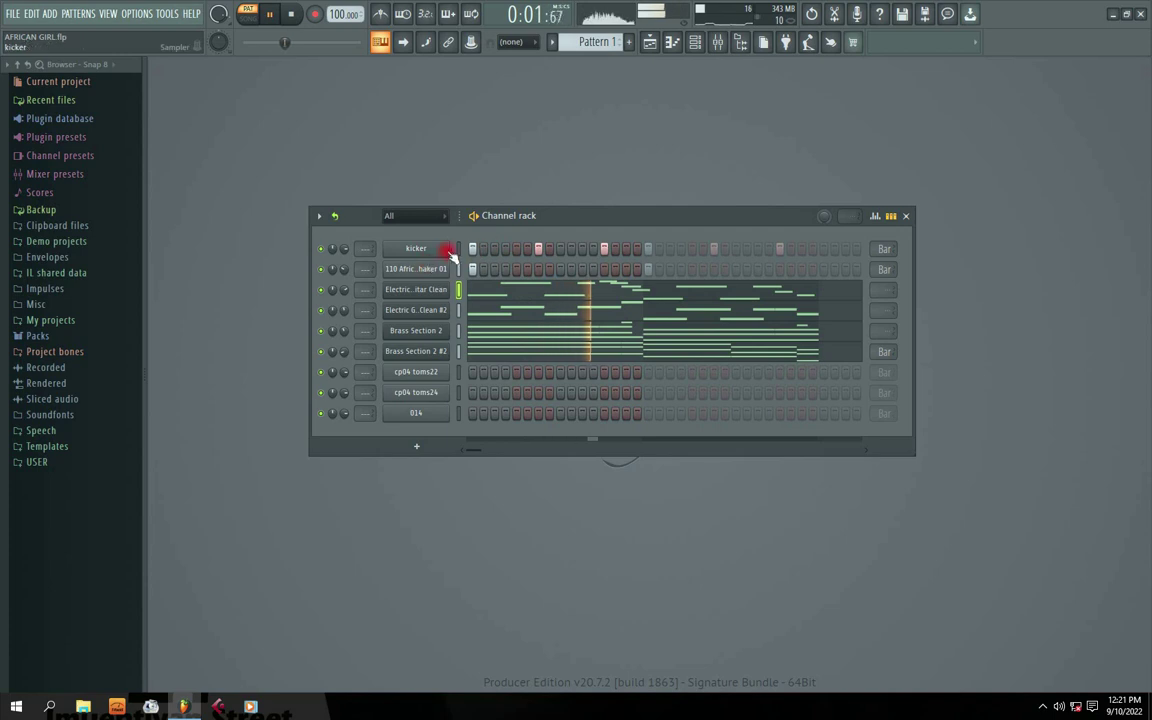
key(space)
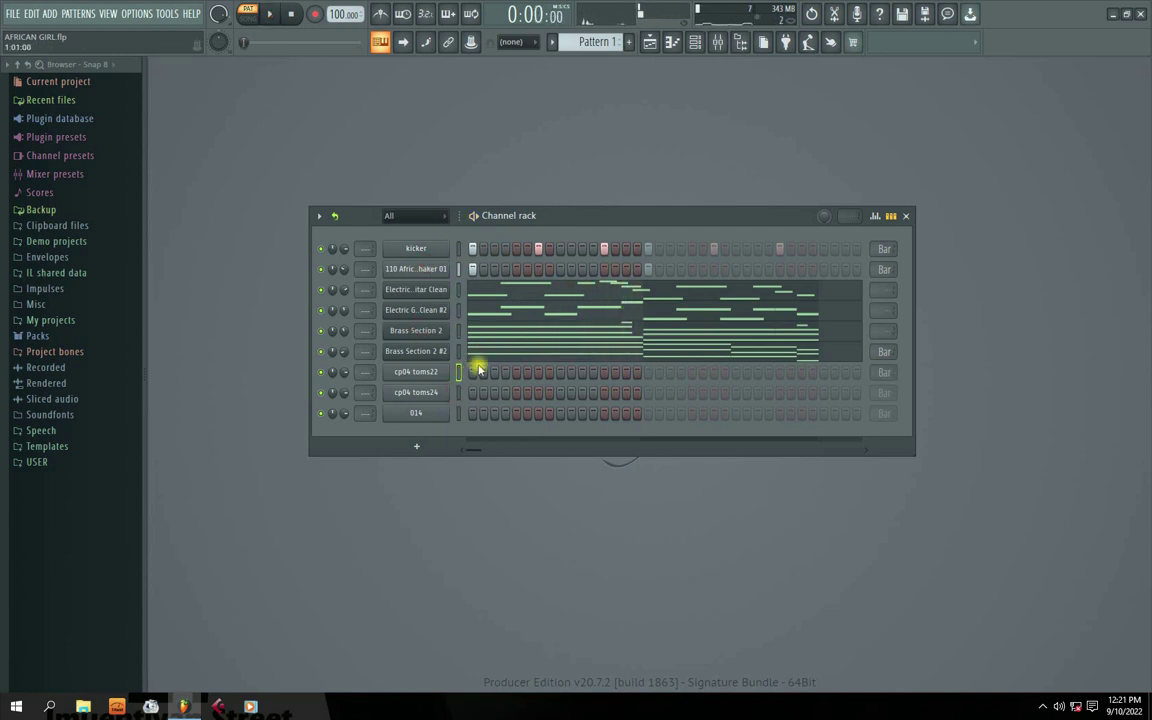
key(space)
click(537, 220)
key(space)
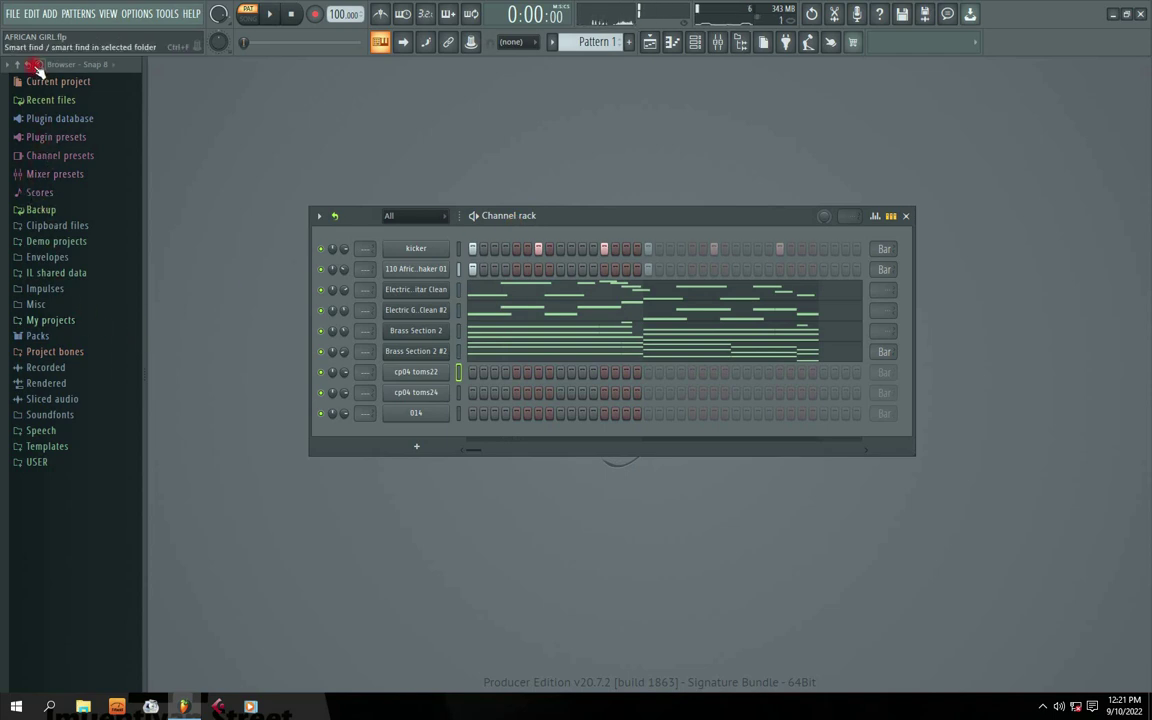
Expand the Plugin database down to the installed VST generators and widen the Browser to look through the list.
click(52, 118)
click(55, 167)
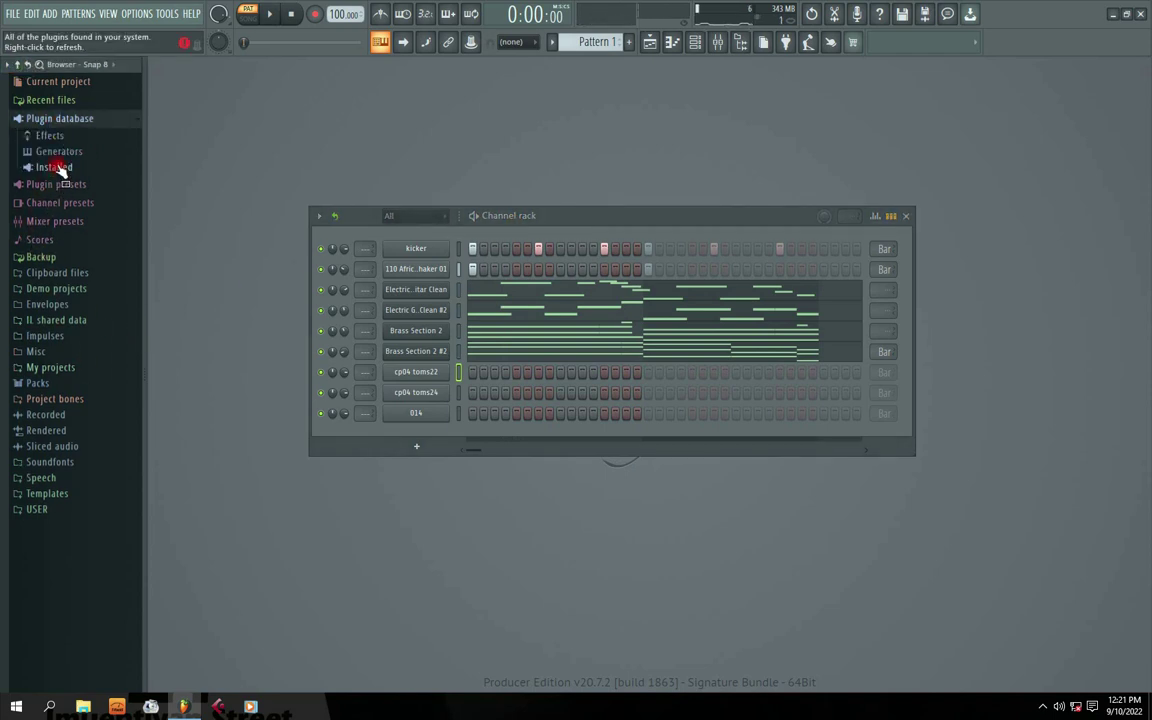
click(68, 198)
click(62, 261)
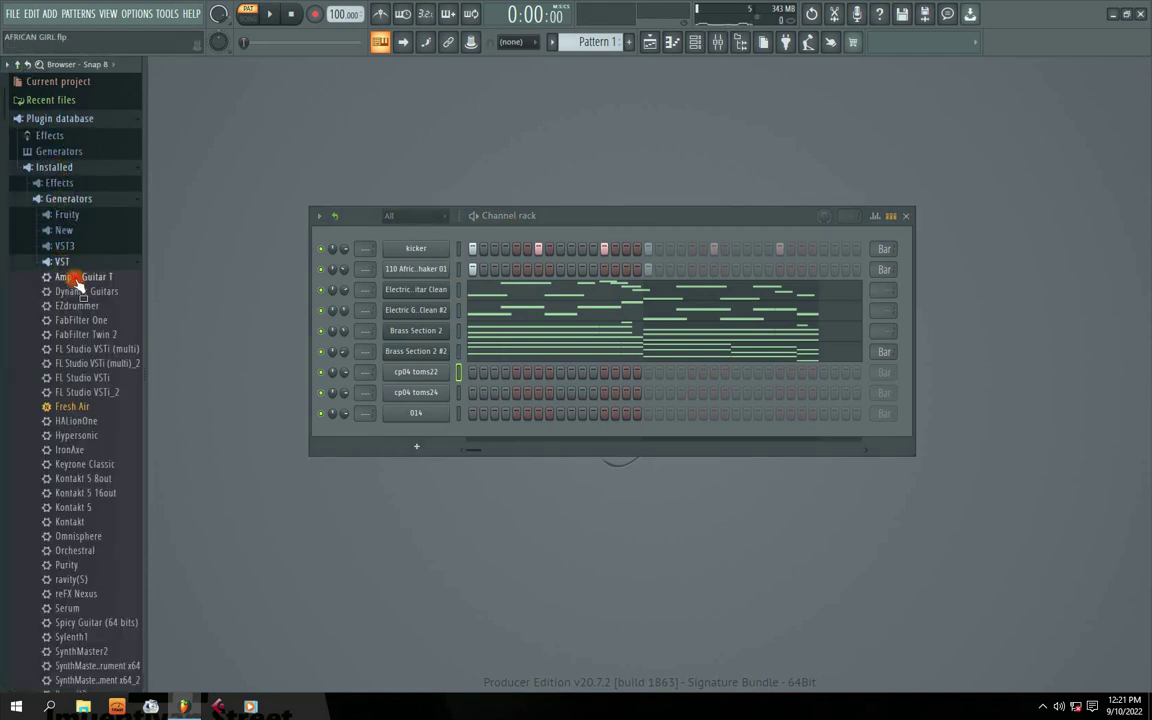
drag(144, 383, 211, 383)
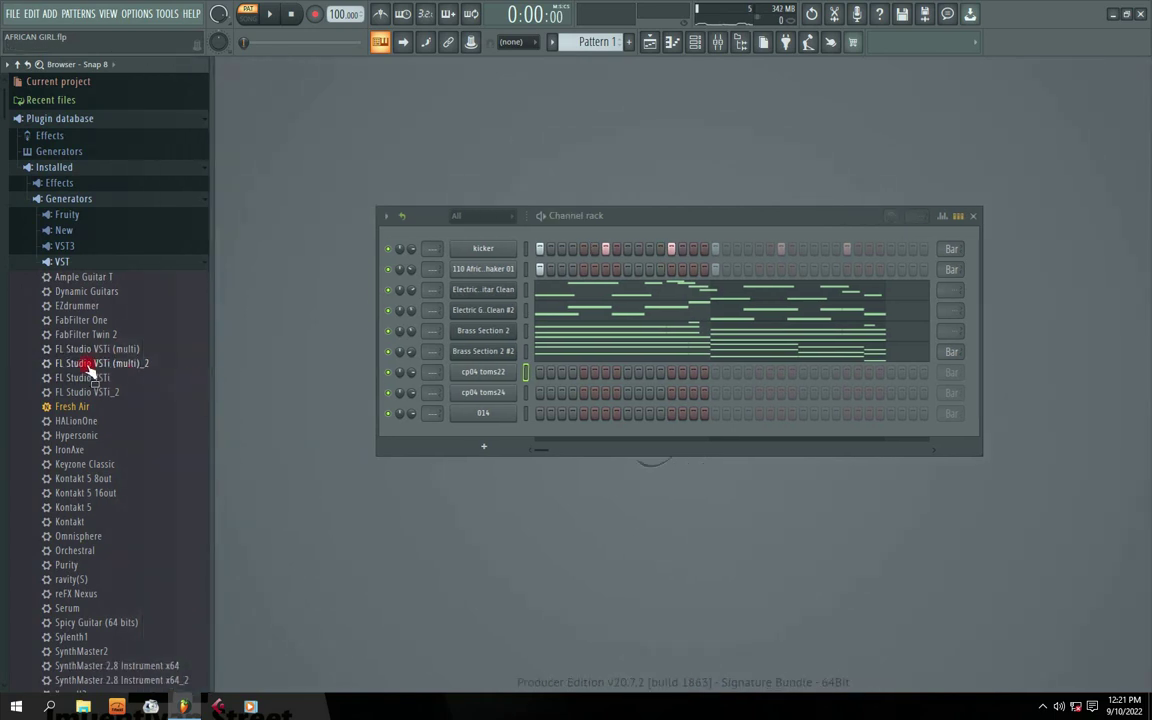
scroll(92, 368, down, 3)
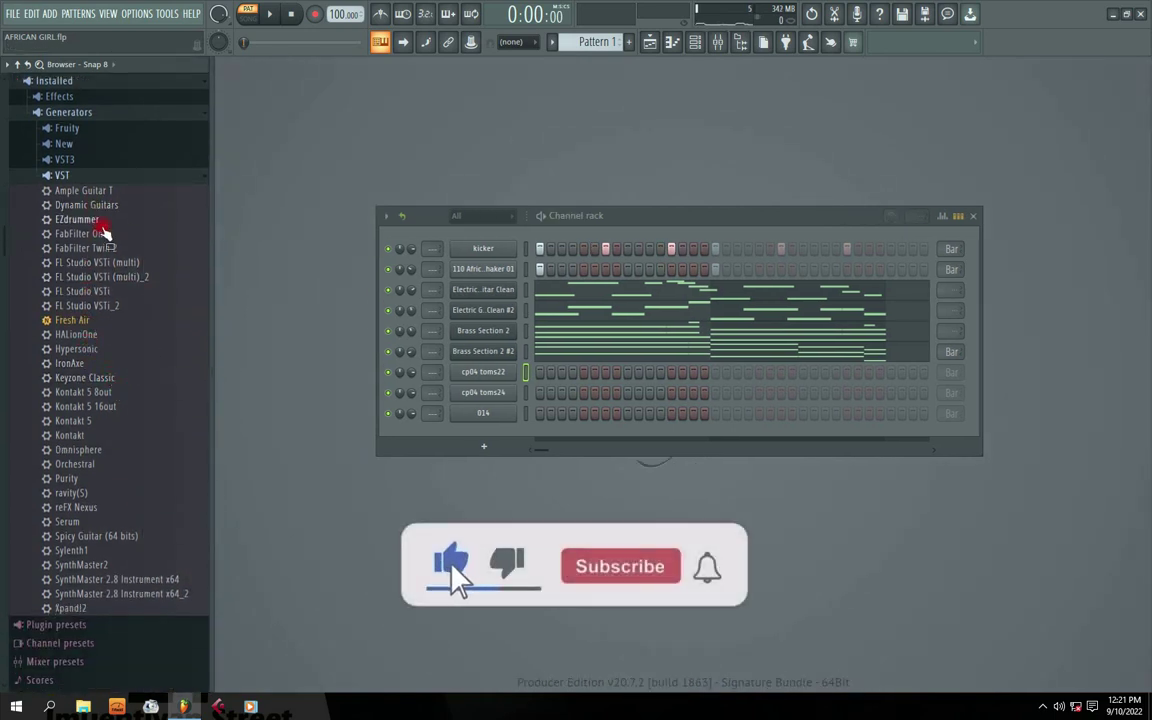
Collapse the VST list and the Plugin database folder in the Browser.
click(60, 175)
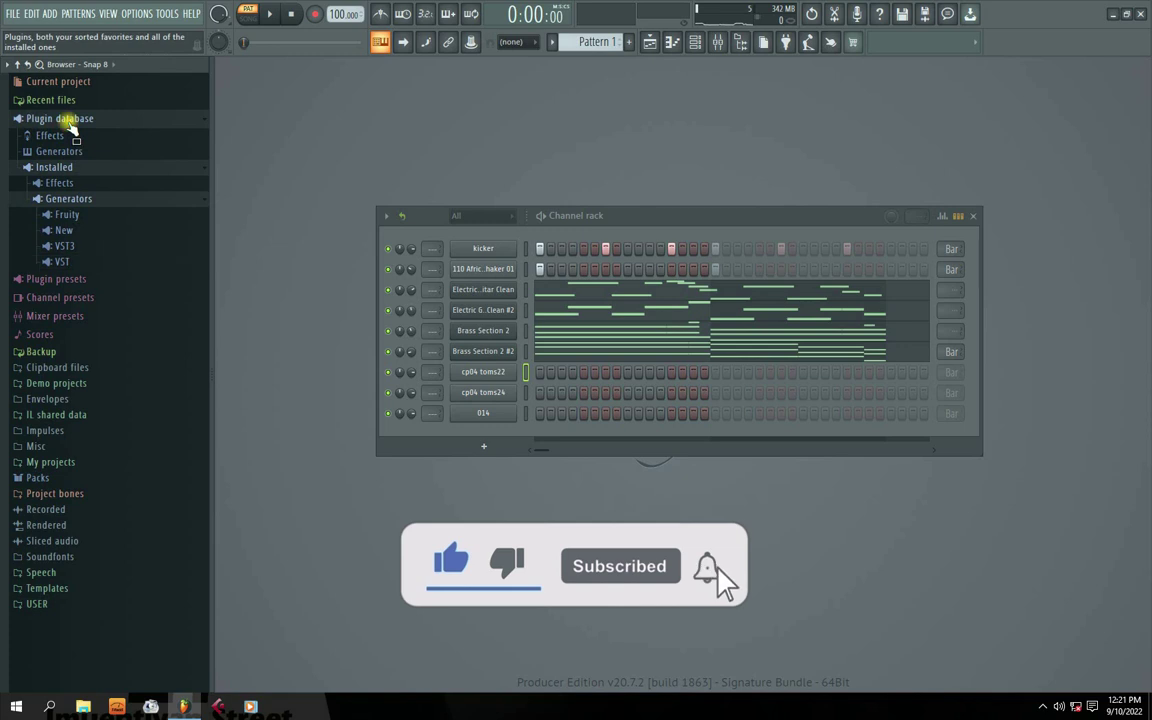
click(68, 121)
click(68, 122)
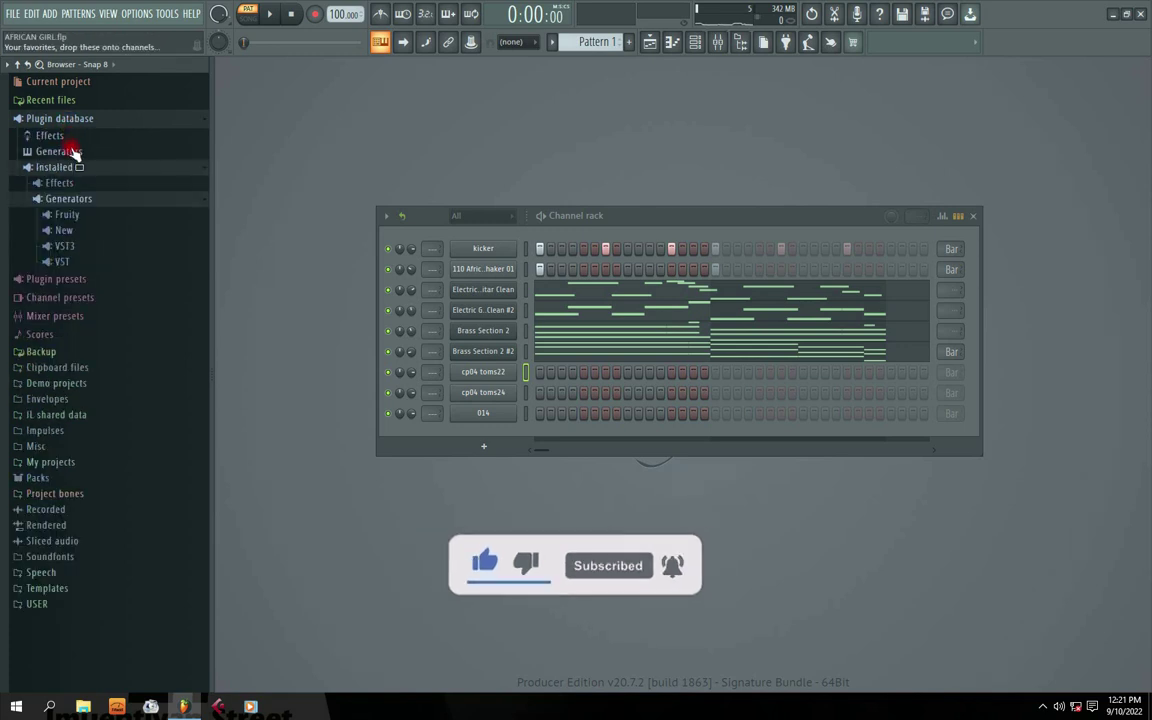
click(30, 115)
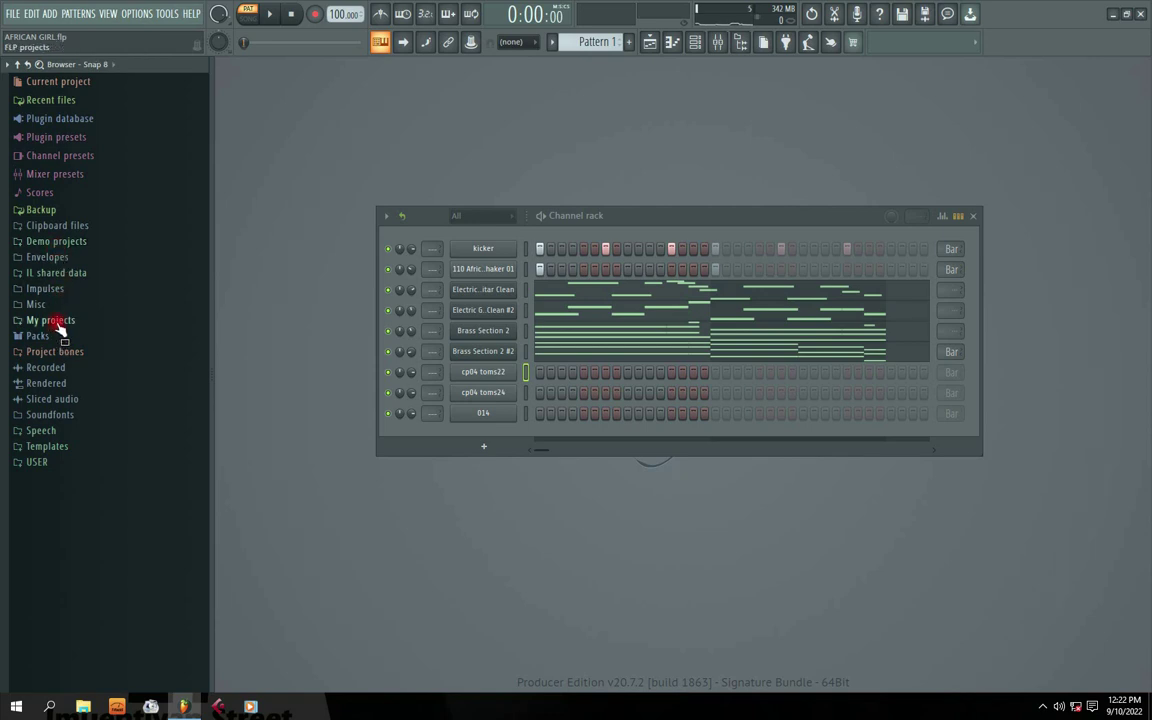
Preview the Chirp Fill sample in USER > AFRO PACKS > Jeb Rolls x Fills, then collapse the Browser structure.
scroll(80, 380, down, 8)
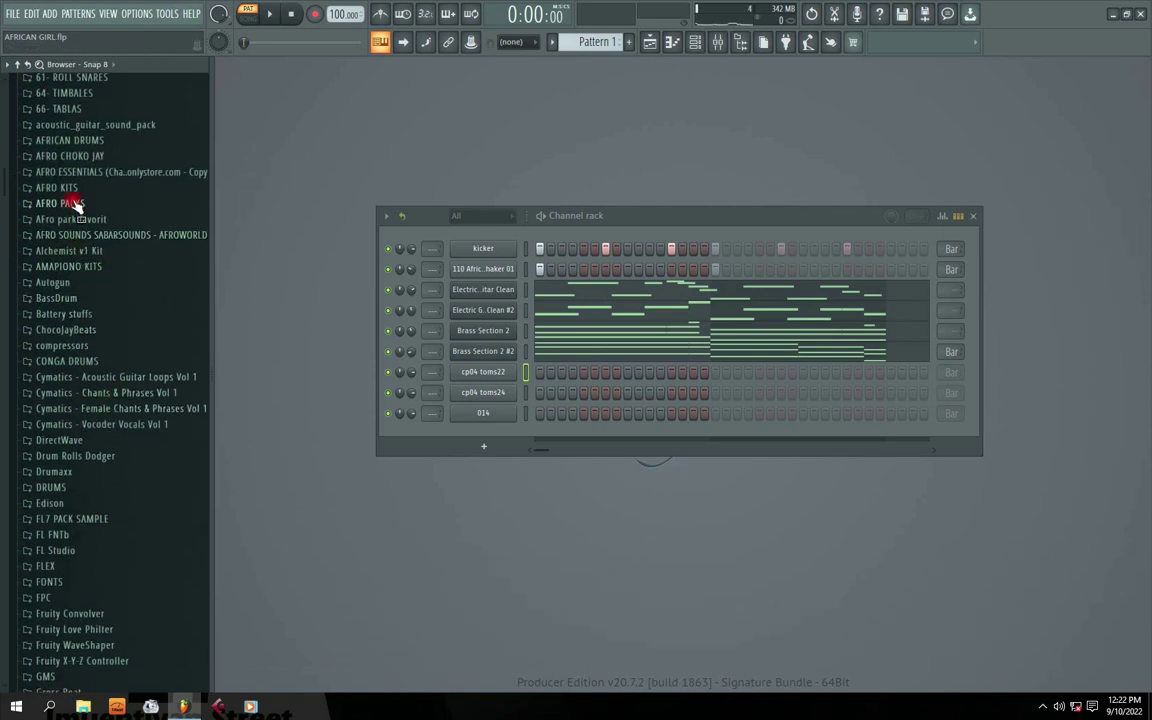
scroll(105, 240, up, 2)
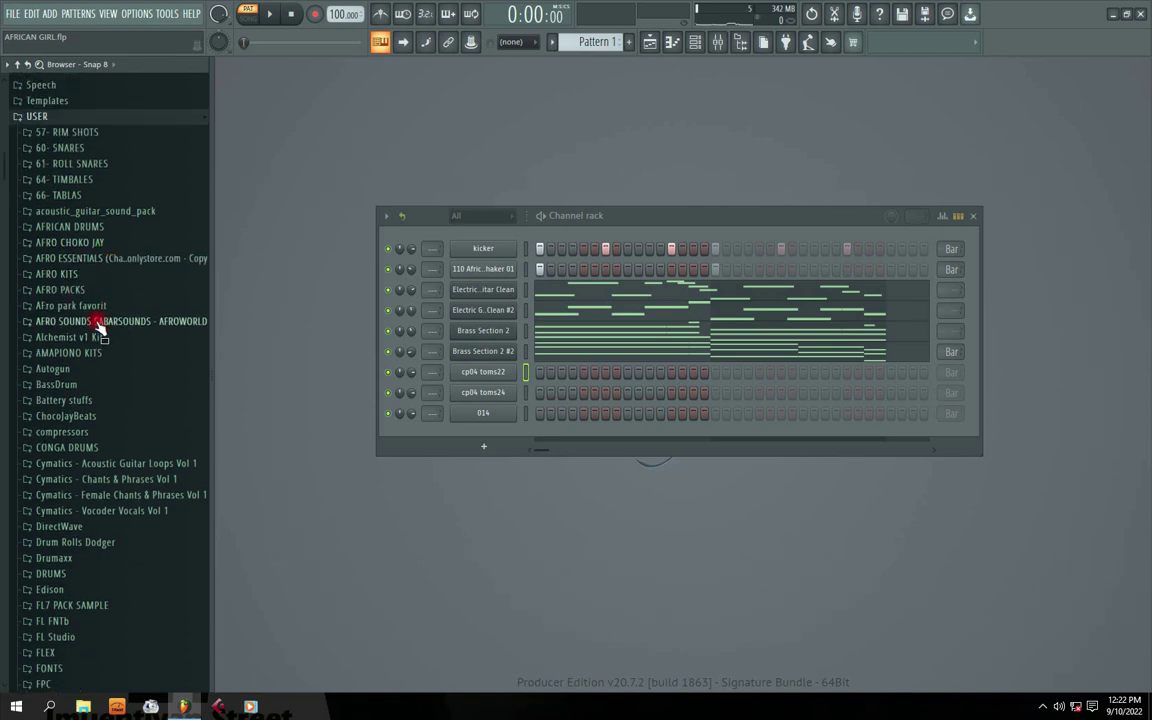
click(72, 290)
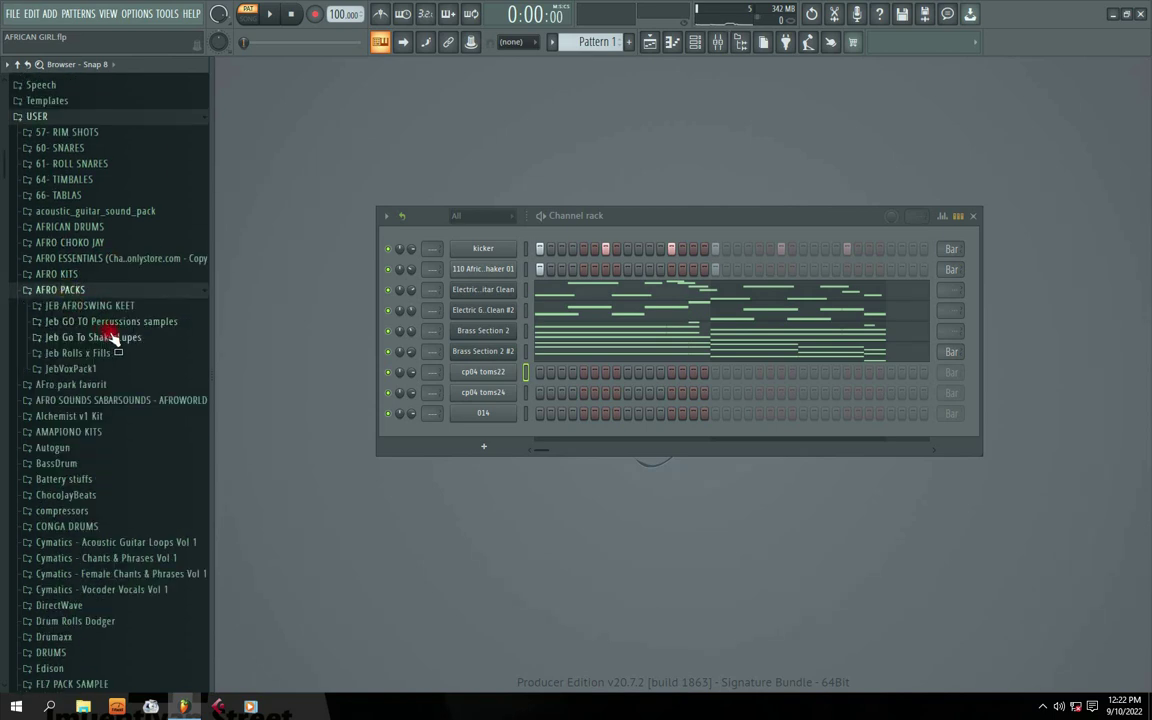
click(74, 353)
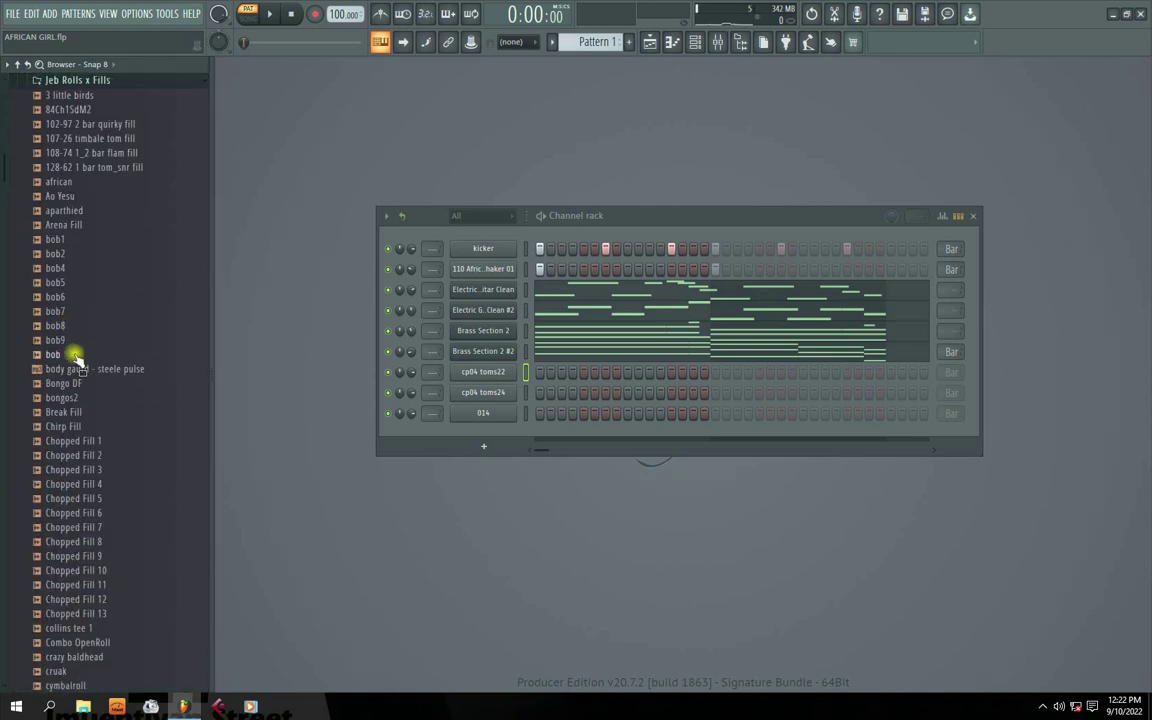
click(62, 428)
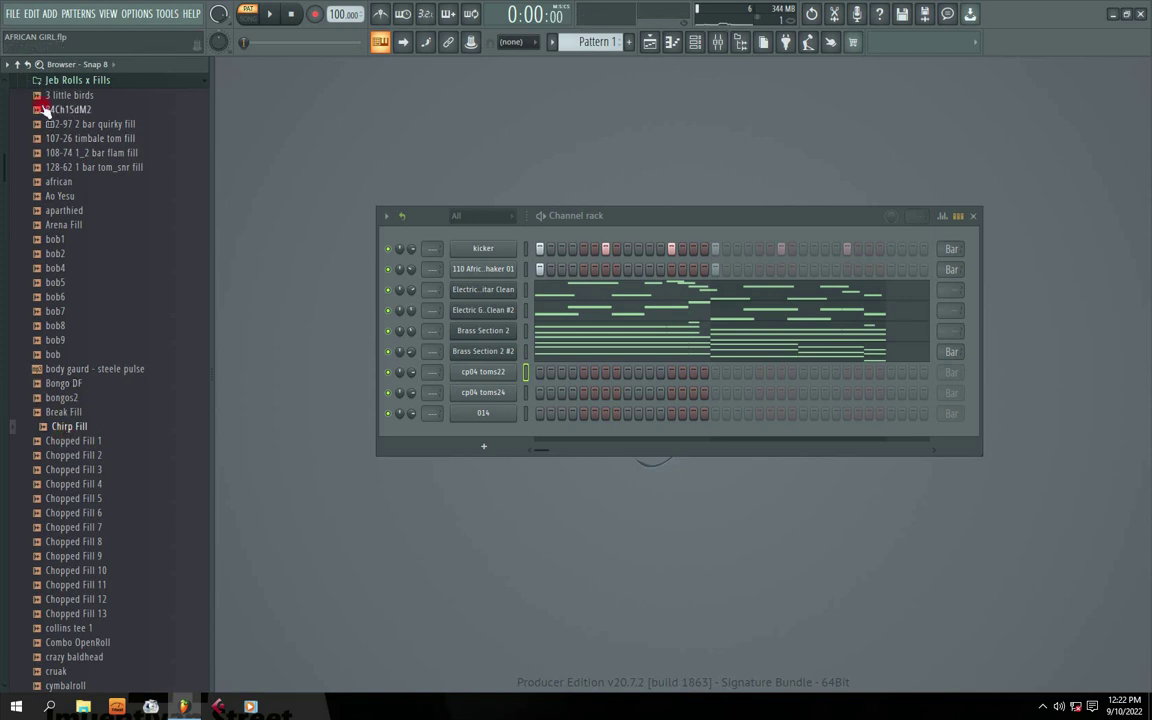
click(22, 64)
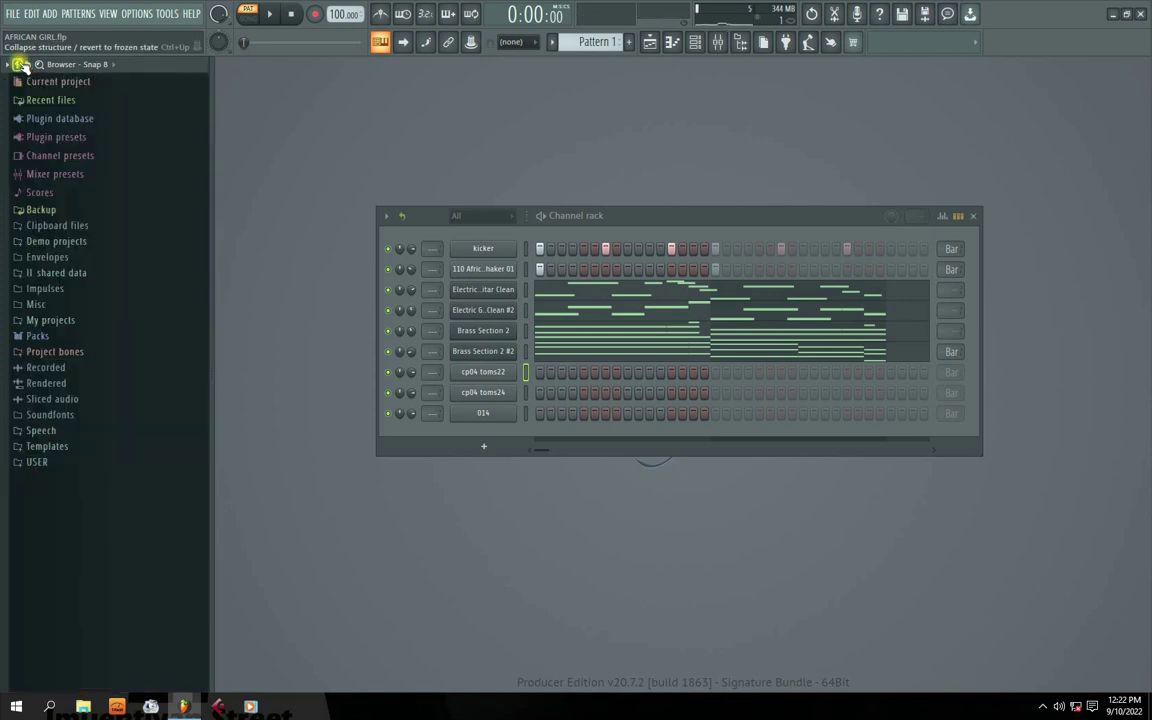
Expand the USER folder and open AFRO CHOKO JAY and its BIG BUCKS KING subfolder.
click(40, 462)
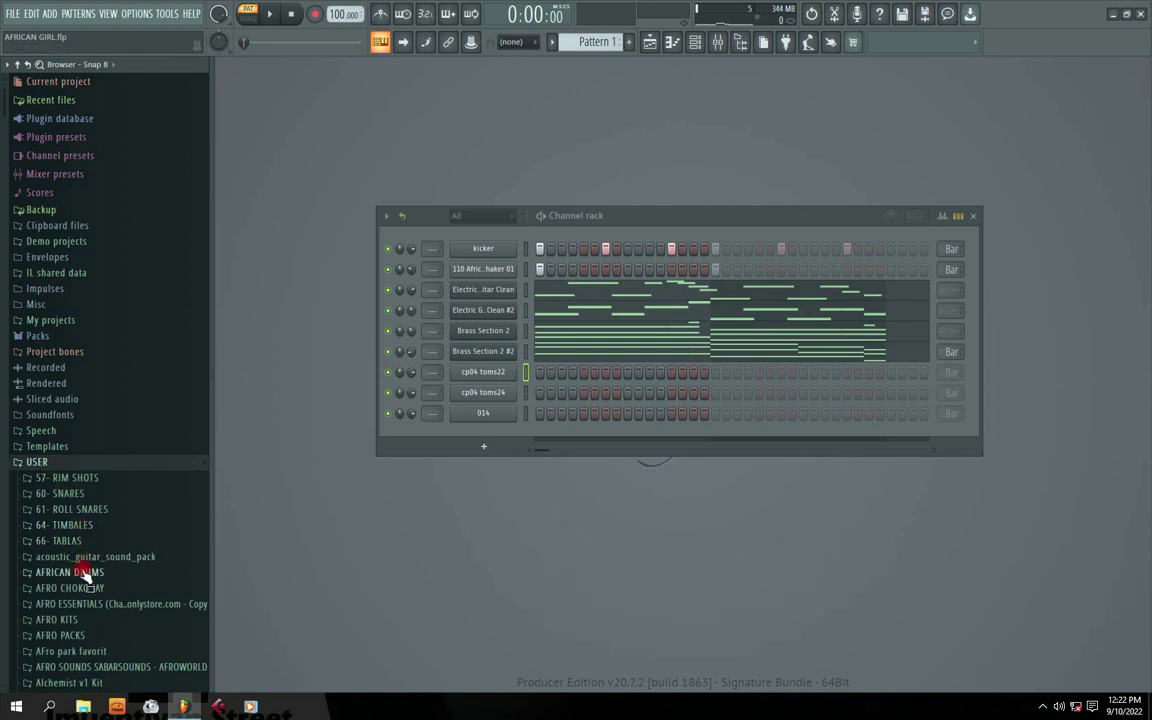
scroll(80, 545, down, 7)
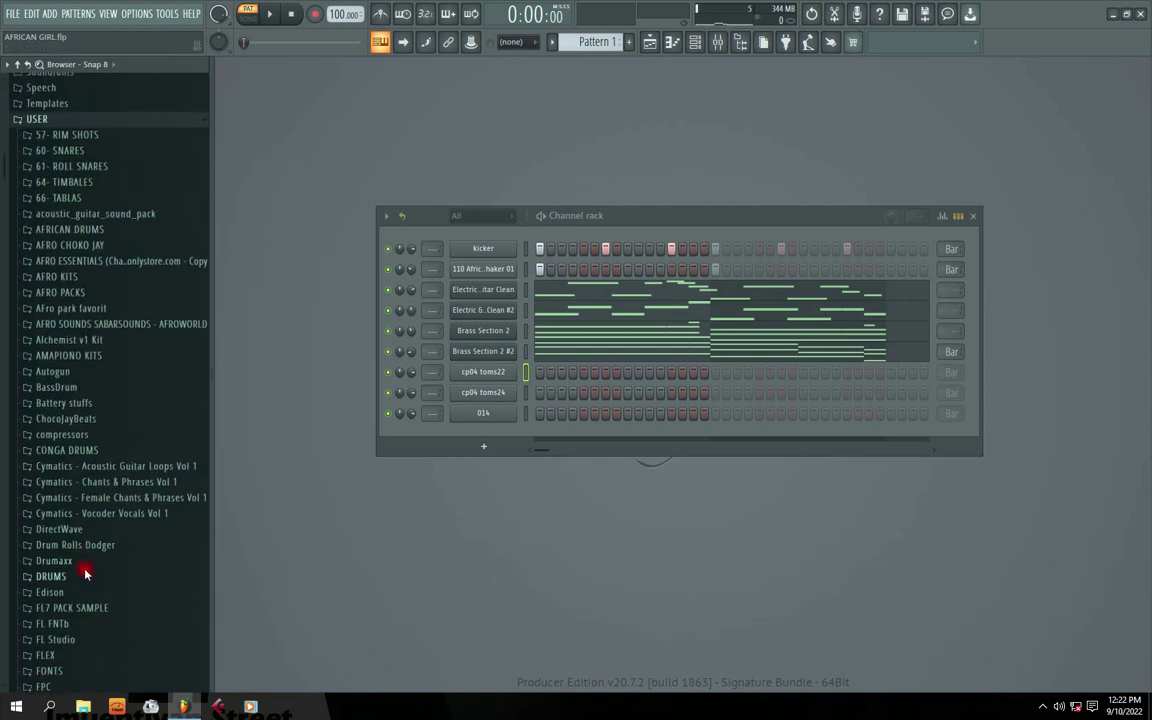
click(86, 246)
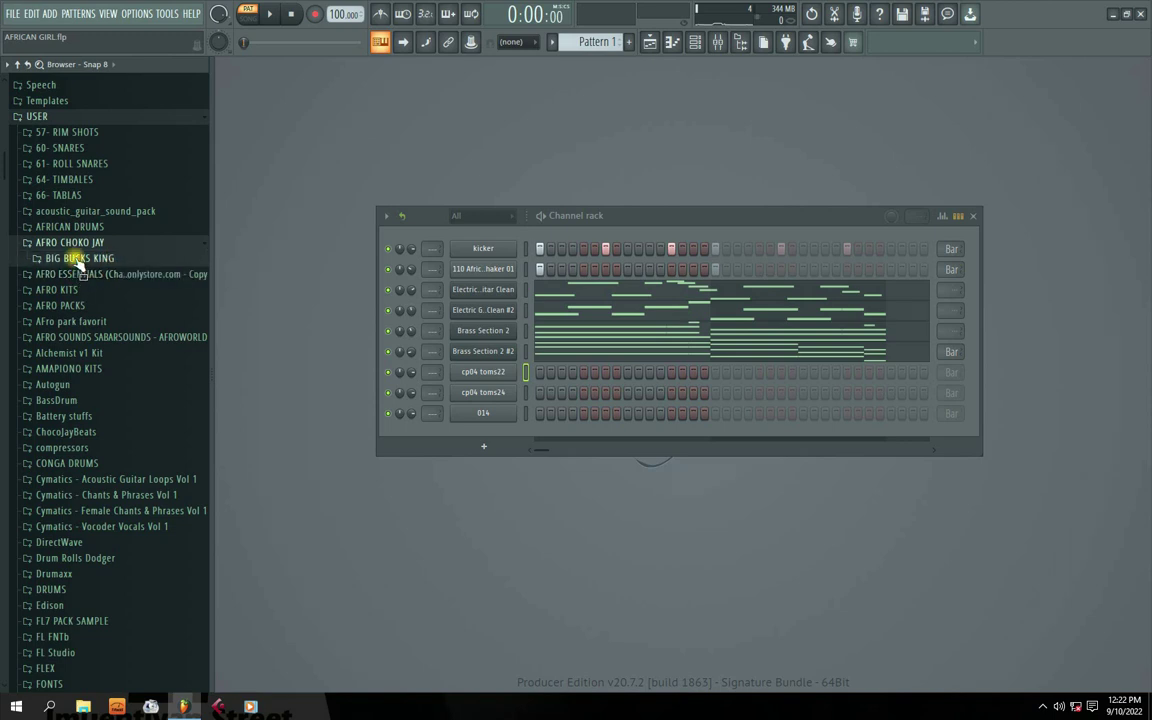
click(78, 258)
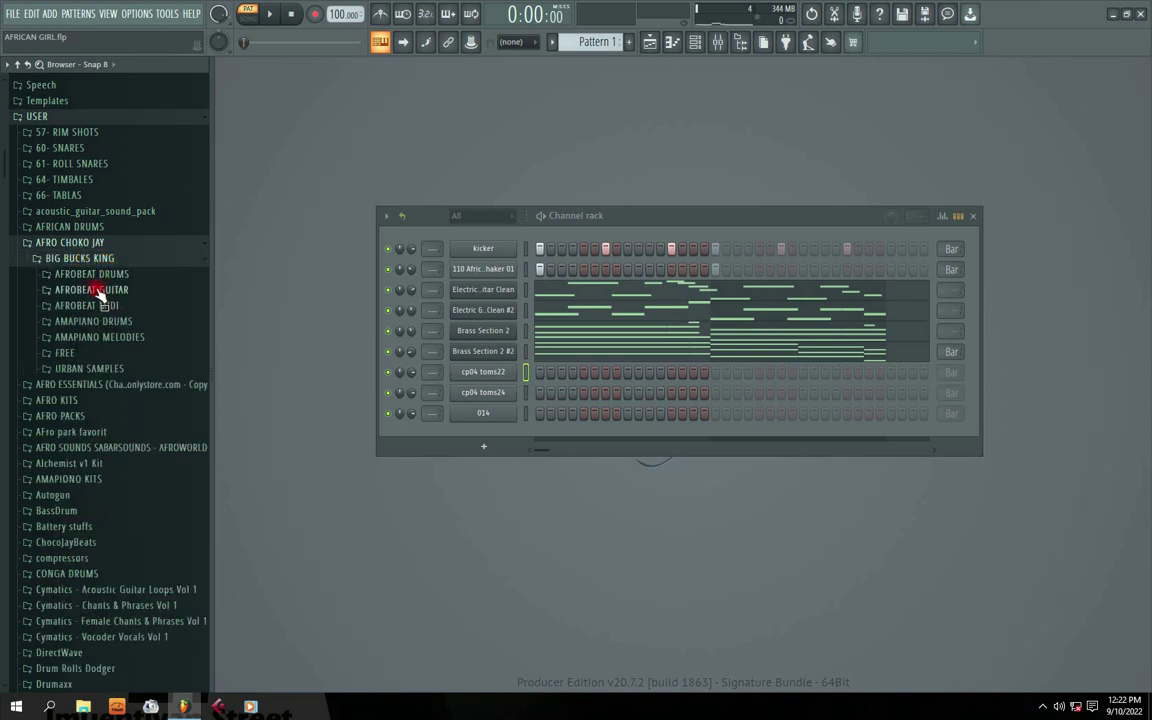
View the 10 FREE Sytrus Presets inside the FREE subfolder of BIG BUCKS KING, then collapse FREE.
click(66, 353)
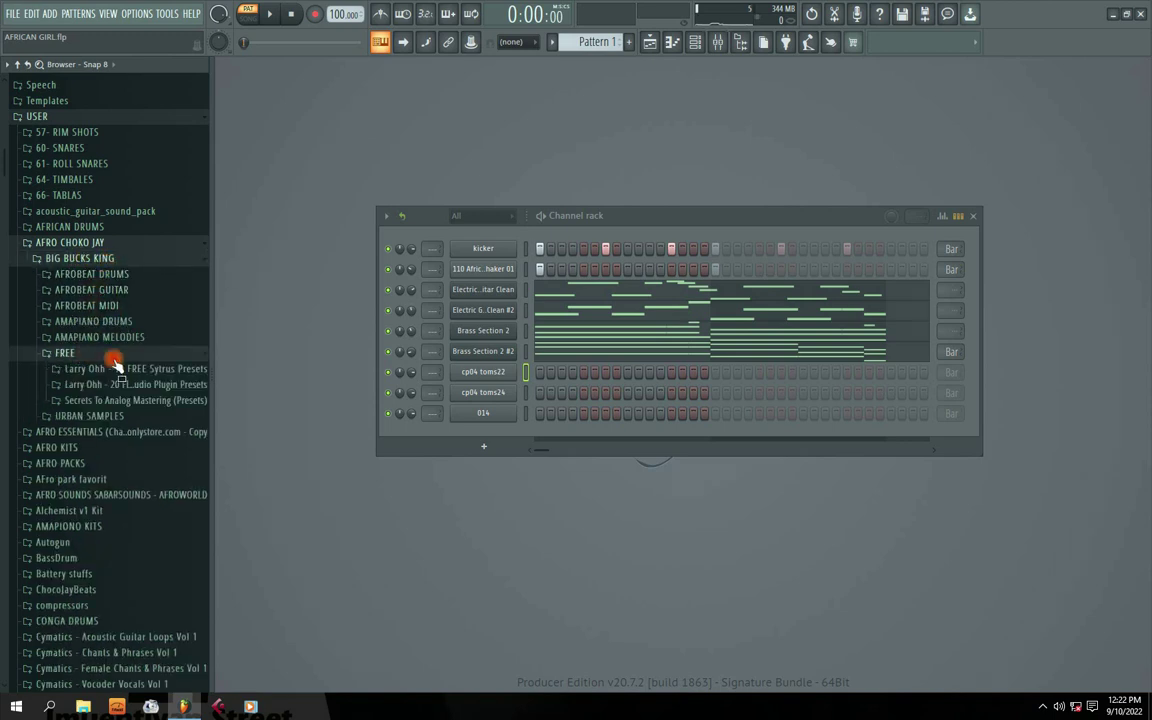
click(78, 351)
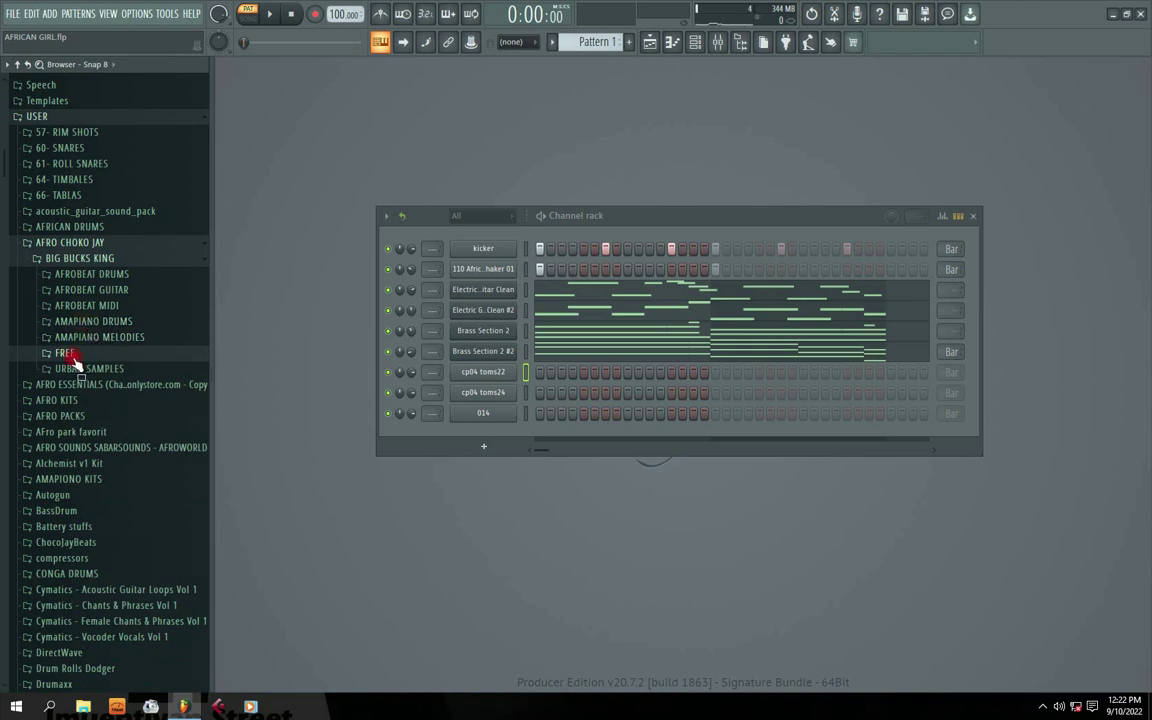
click(72, 354)
click(135, 369)
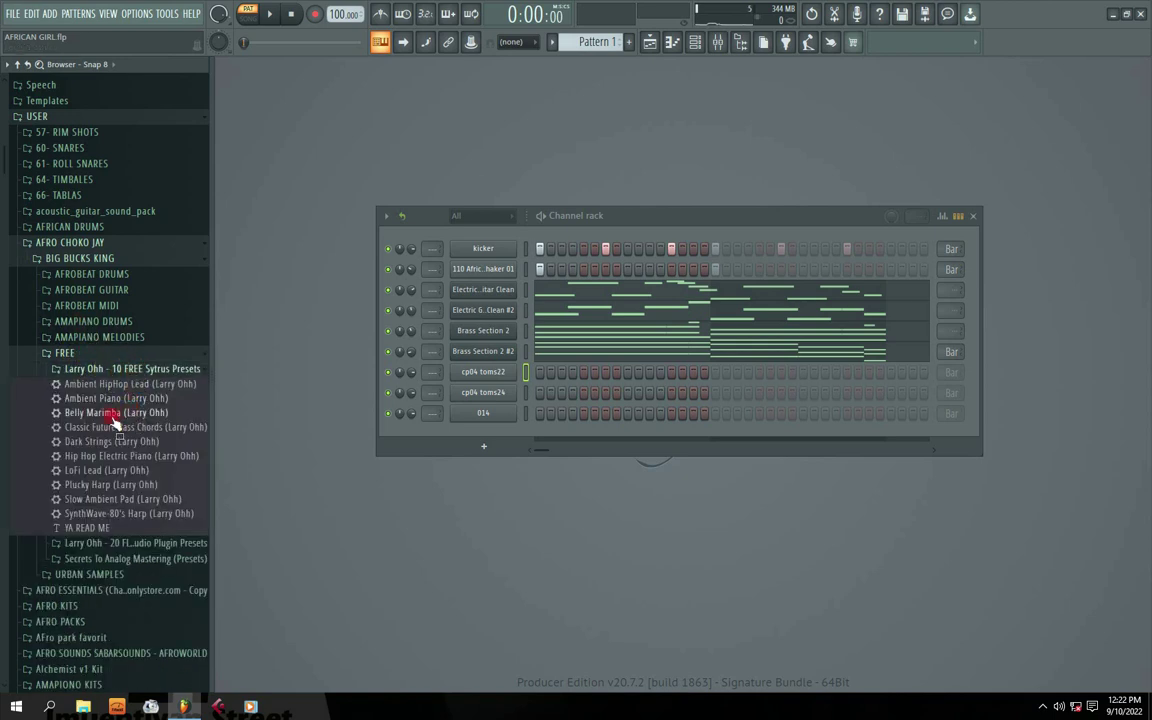
click(63, 355)
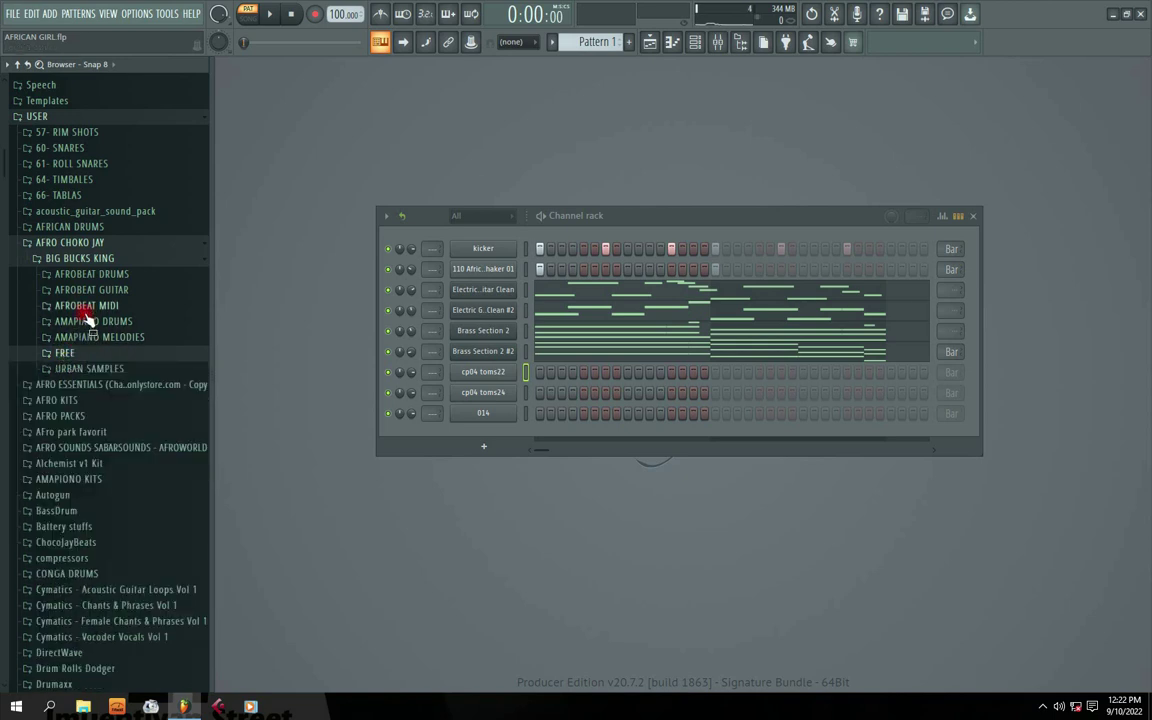
View the sample packs in the AMAPIANO DRUMS folder, then collapse it and the BIG BUCKS KING folder.
click(90, 322)
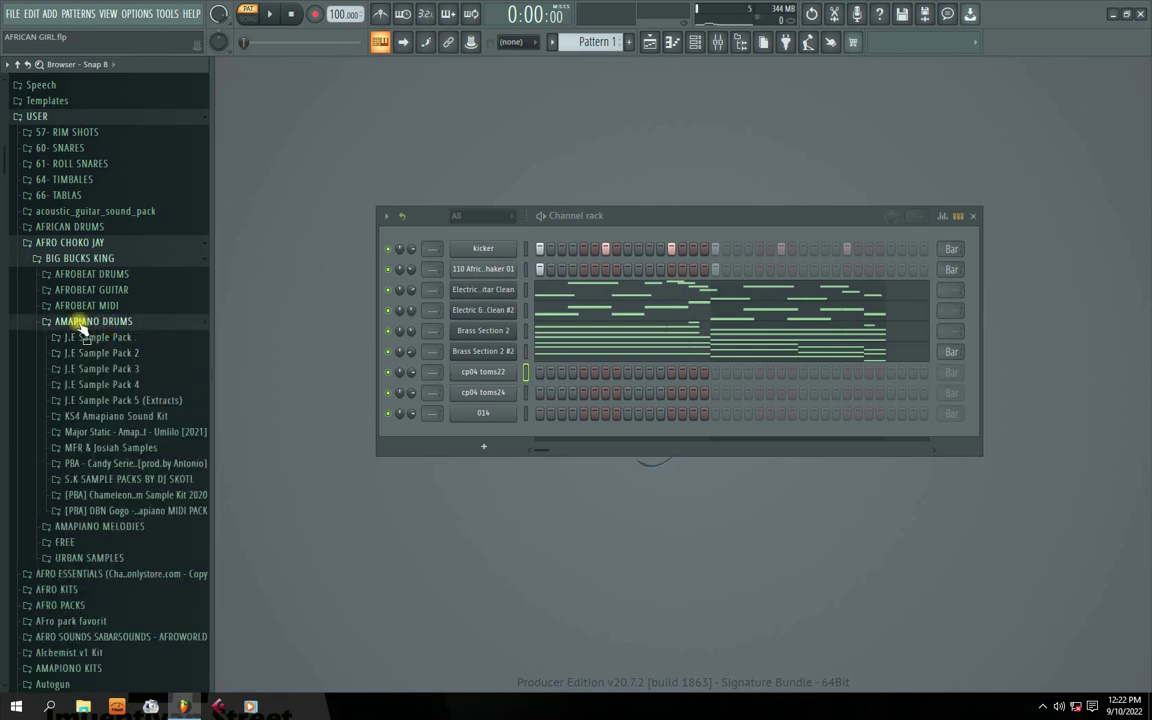
click(82, 323)
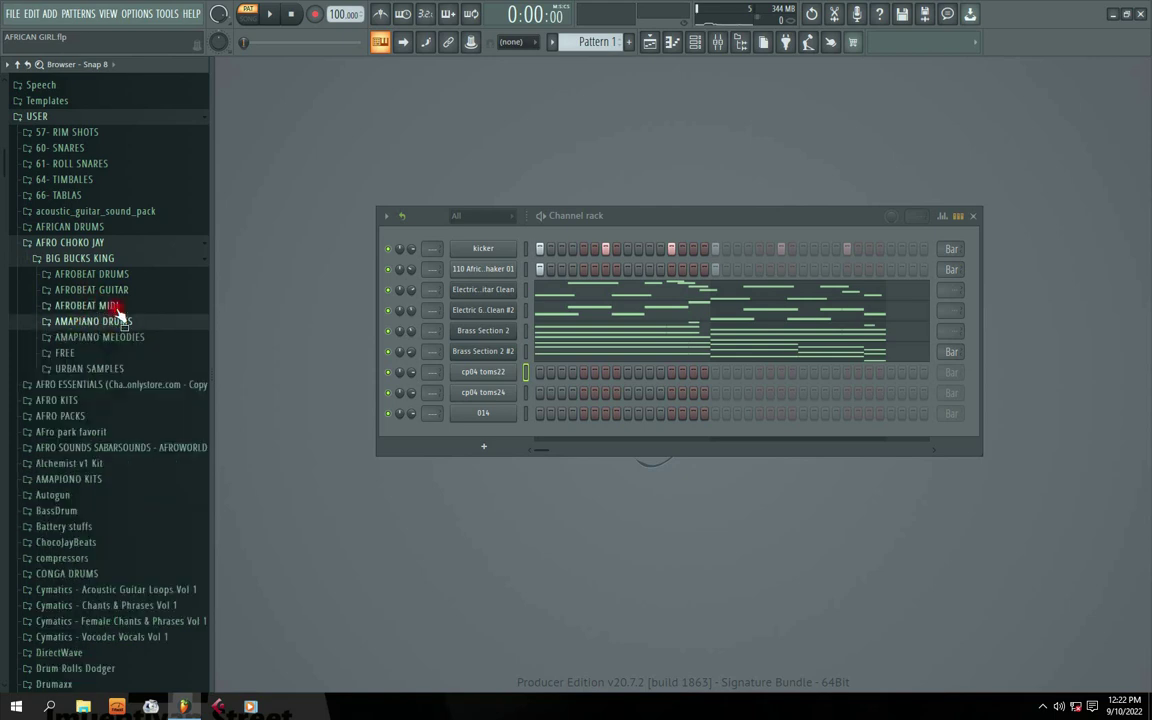
click(75, 258)
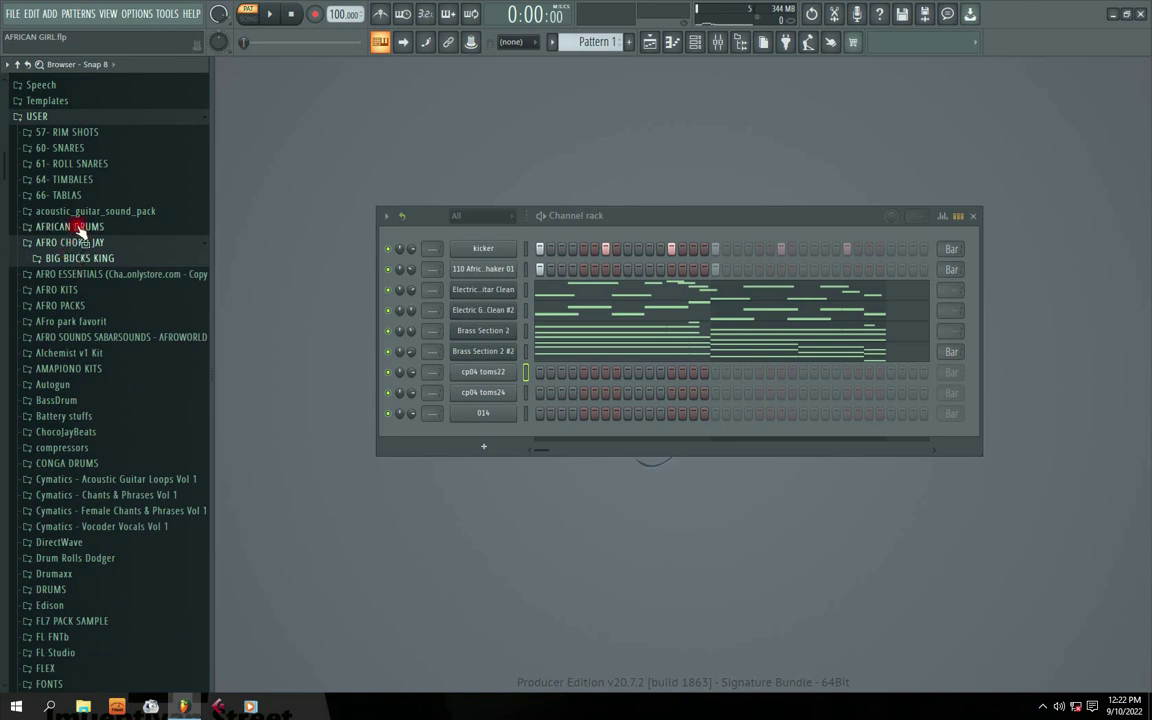
Open the AFRO PACKS and AFro park favorit folders in the Browser and find sample 014.
click(72, 306)
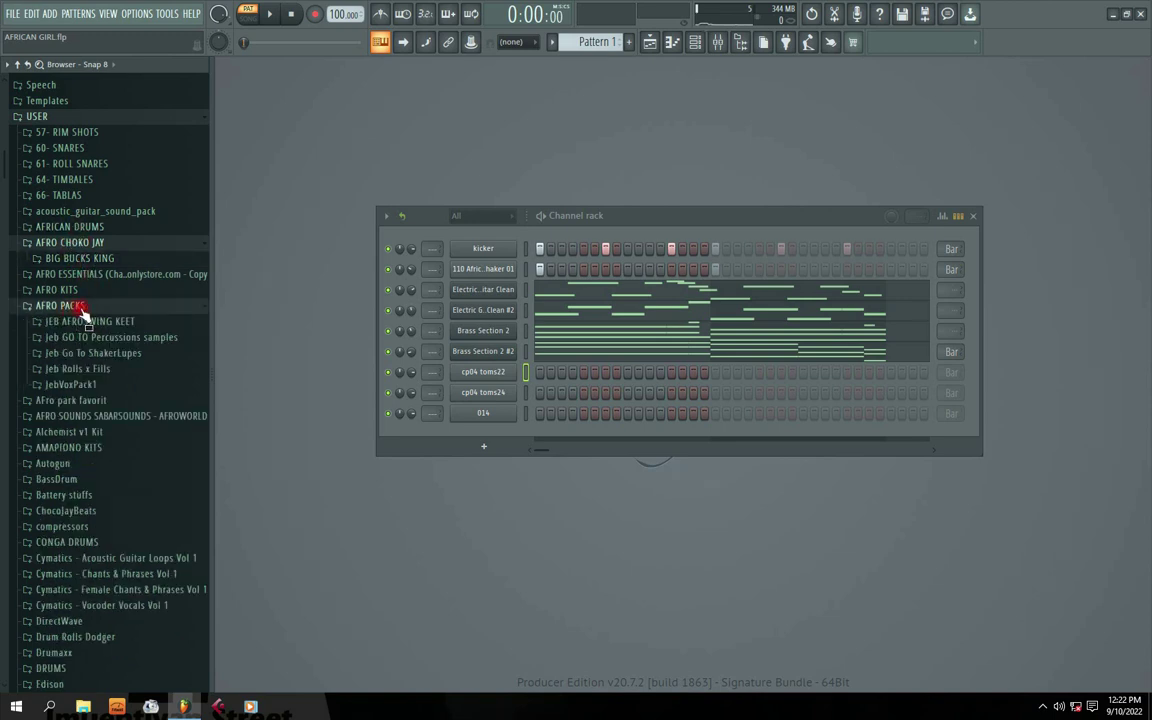
click(85, 401)
click(54, 410)
click(54, 383)
click(52, 341)
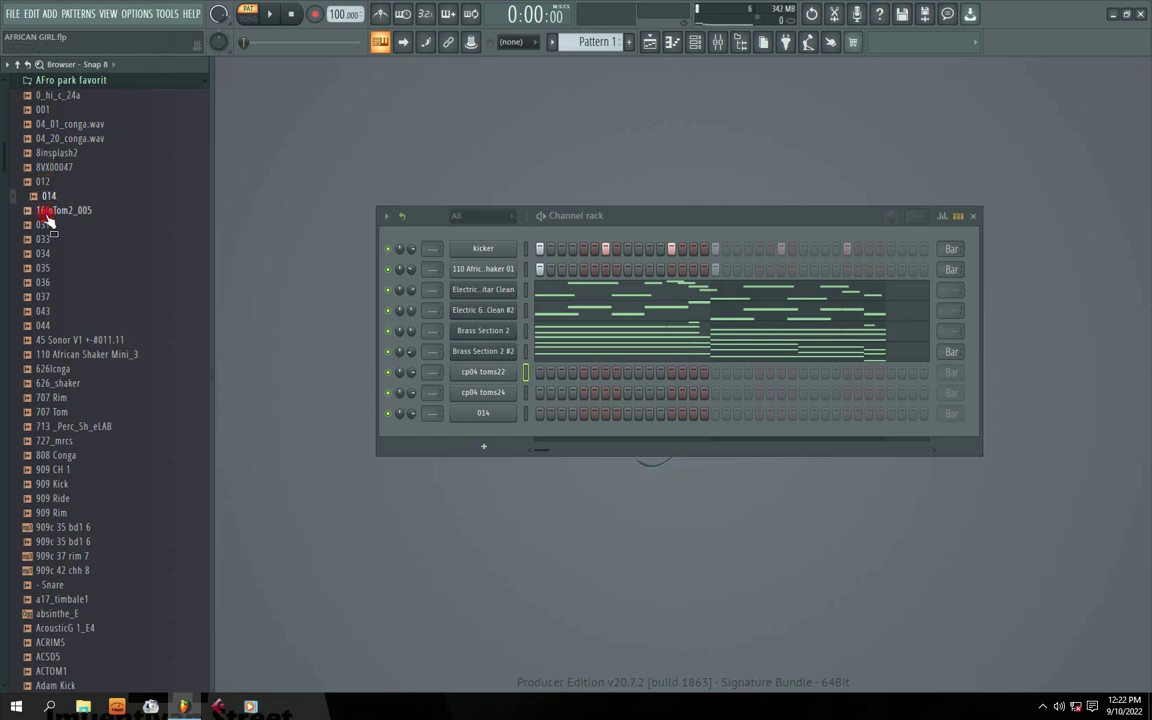
Add sample 014 as a new channel below the shaker channel, and view the settings of both 014 channels.
drag(47, 197, 405, 283)
click(480, 297)
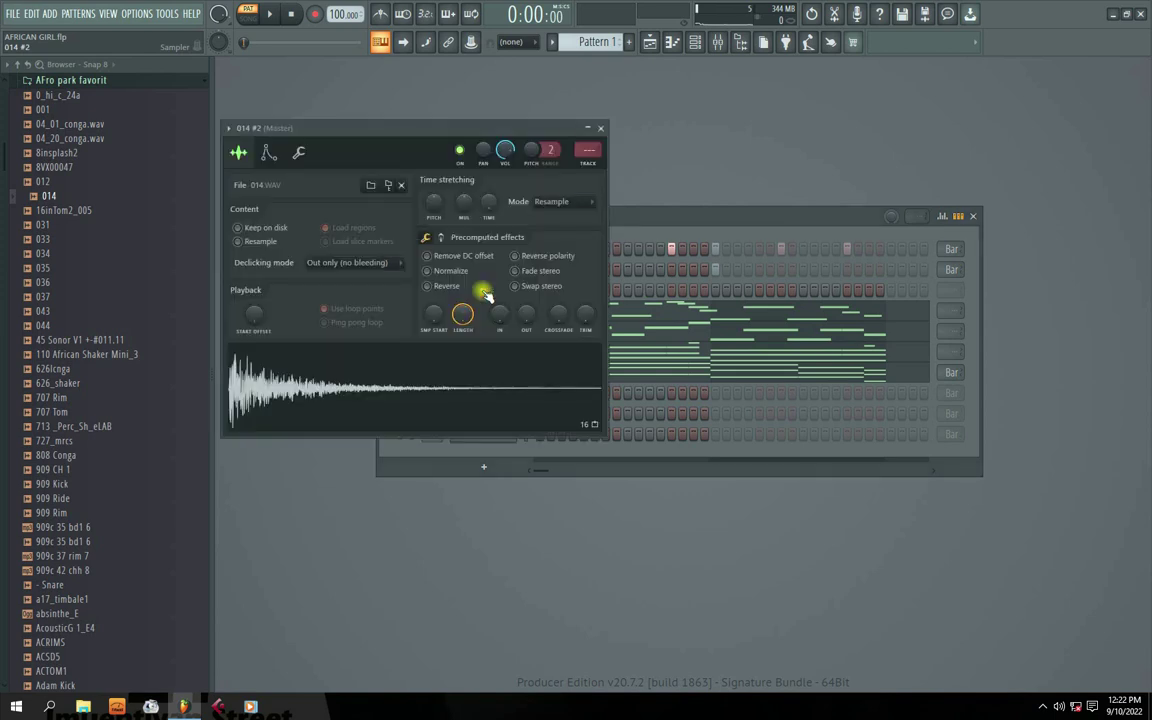
click(586, 150)
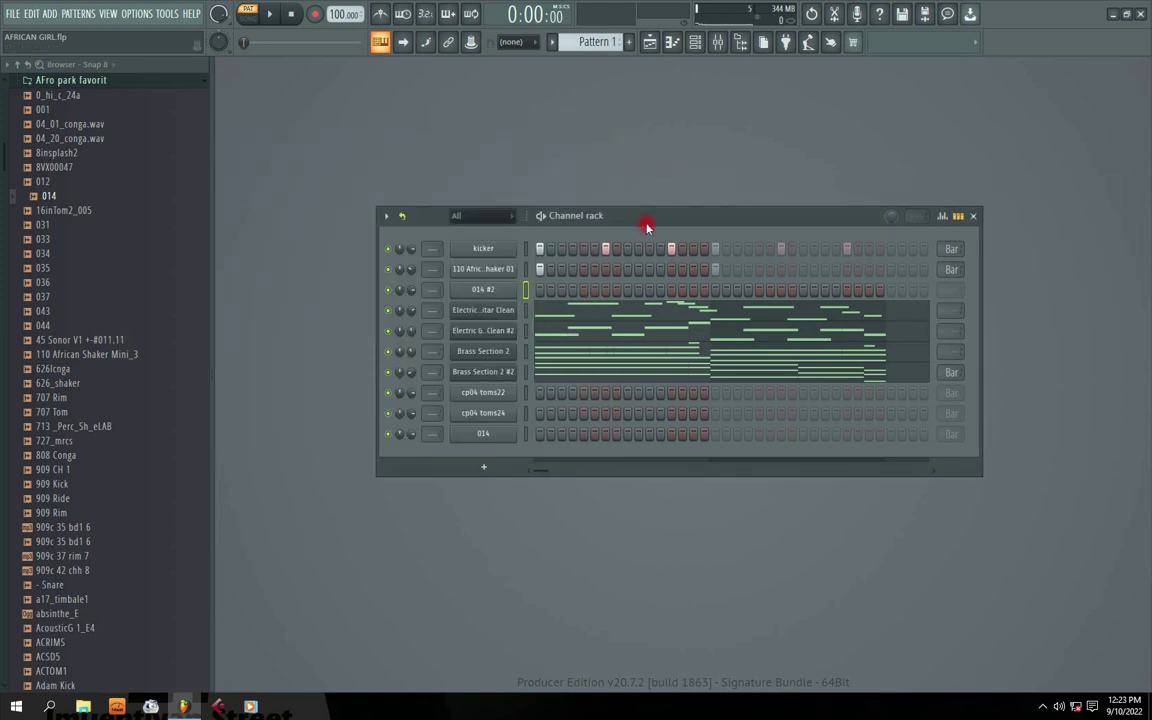
click(481, 436)
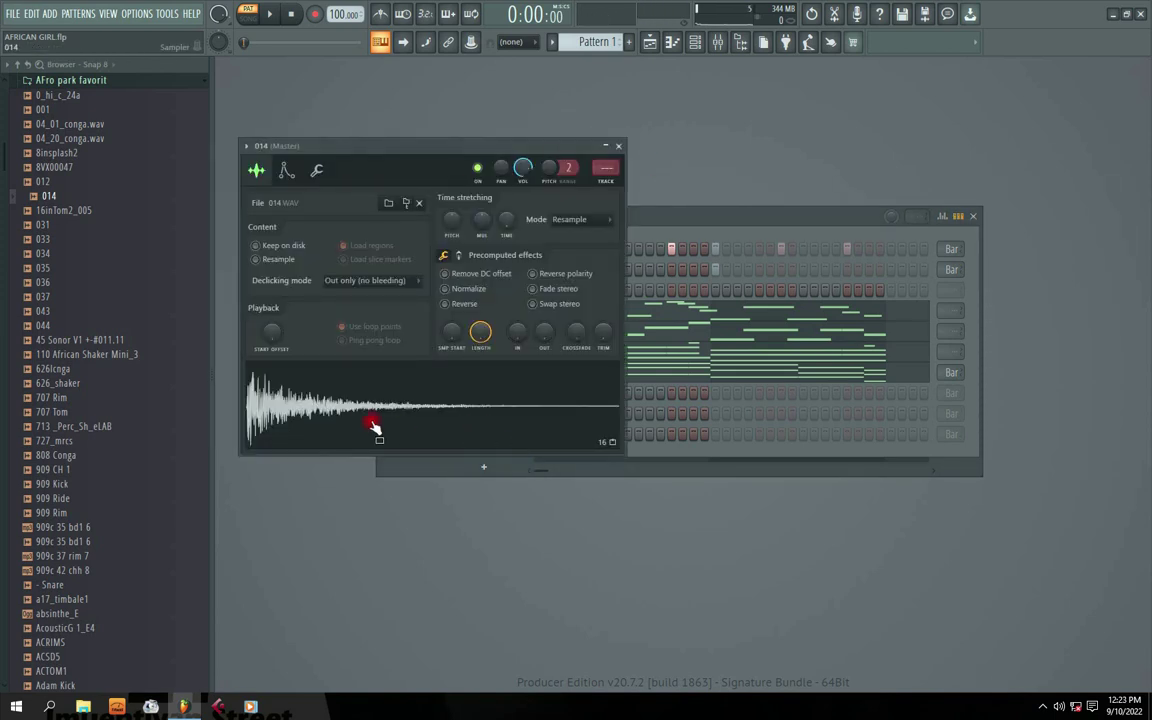
click(618, 147)
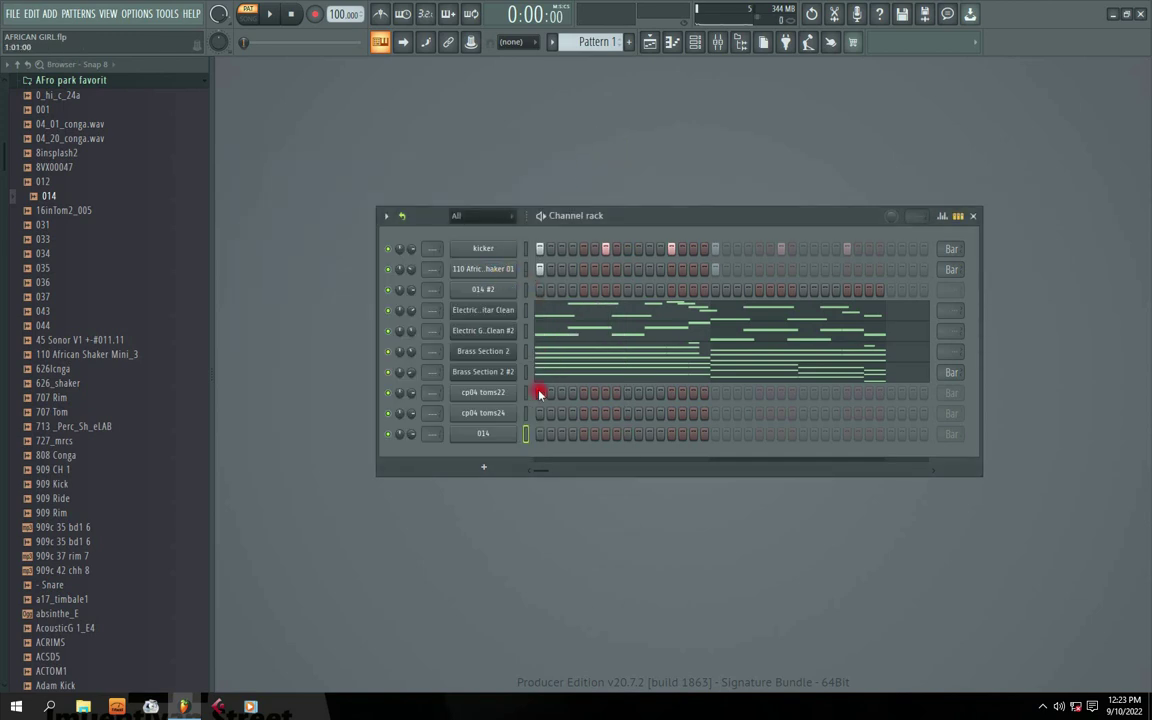
Place hits on steps 1, 4 and 7 of channel 014, and solo the channel while playing the pattern.
key(space)
key(space)
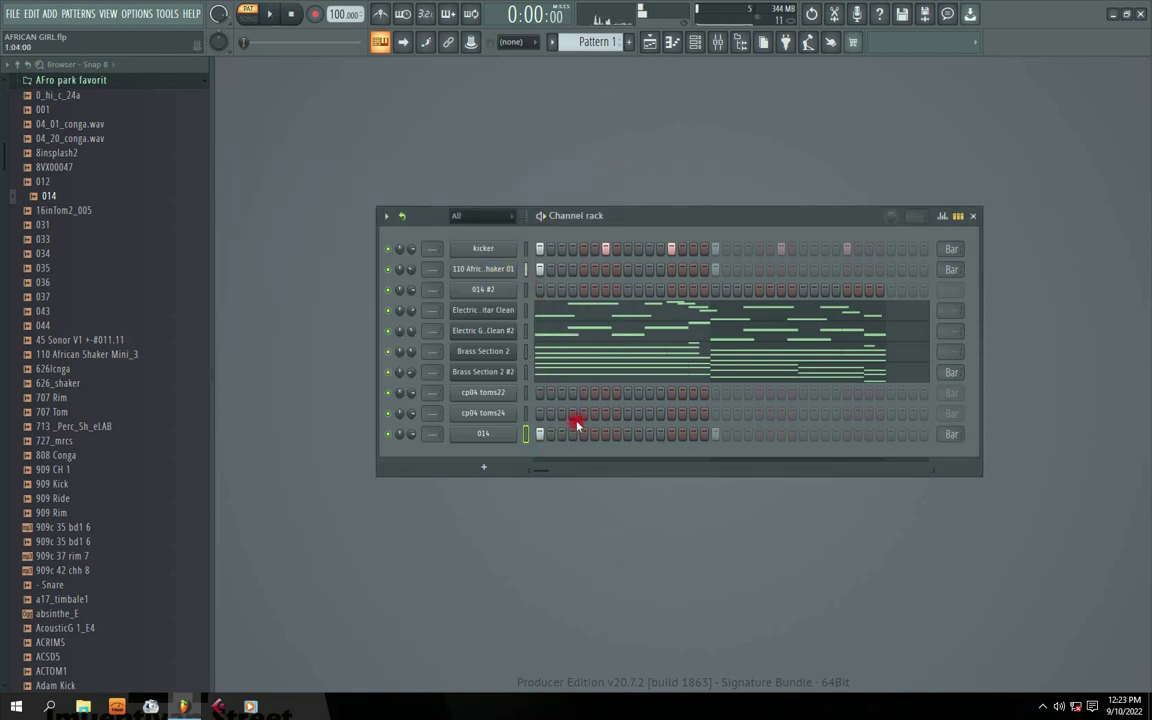
right_click(389, 434)
click(406, 439)
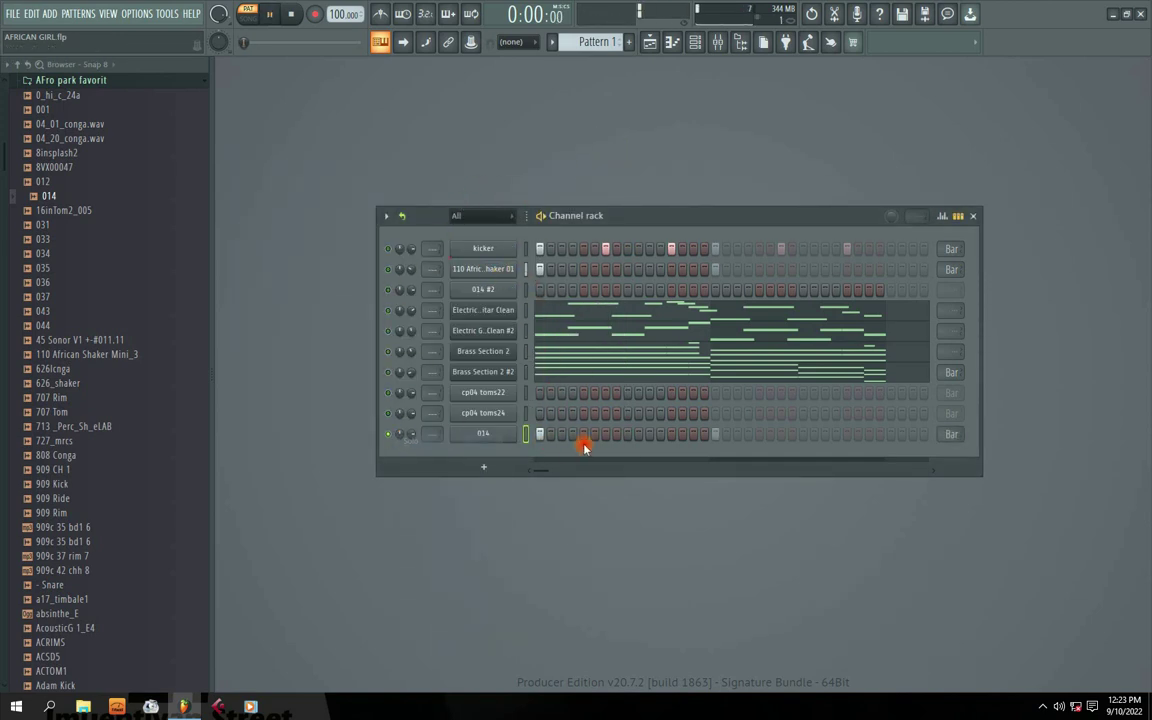
key(space)
click(573, 434)
click(603, 434)
key(space)
key(space)
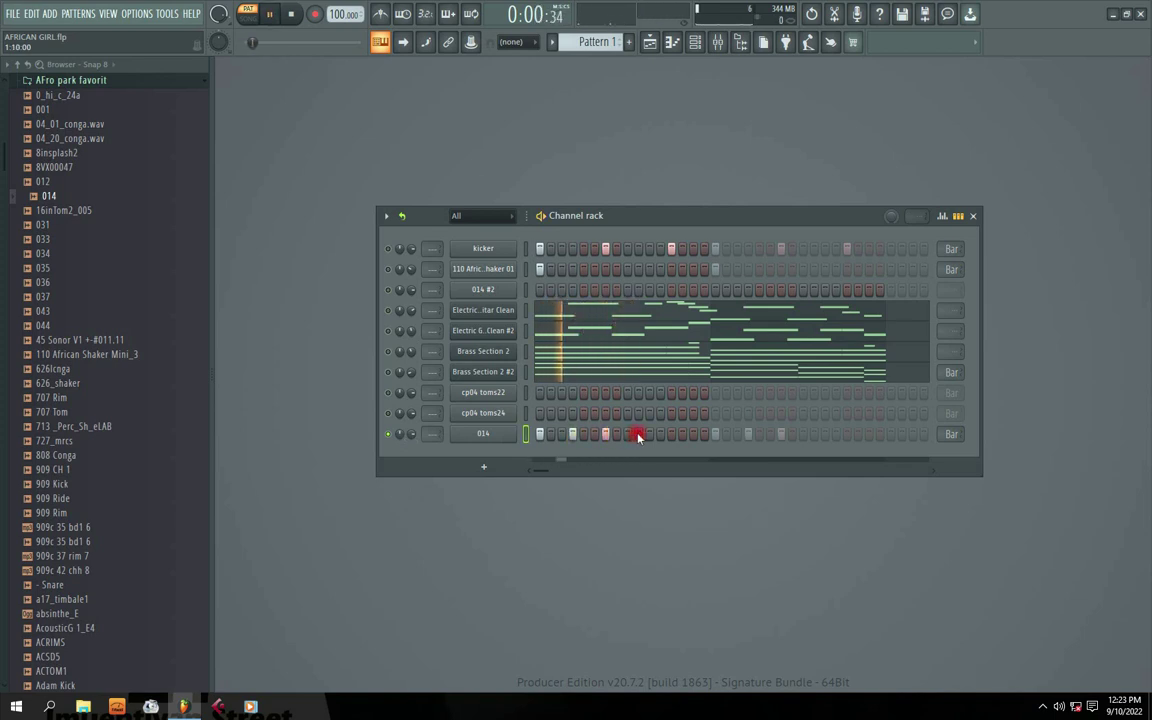
Add hits on steps 11 and 13 of channel 014, and stop playback.
click(649, 434)
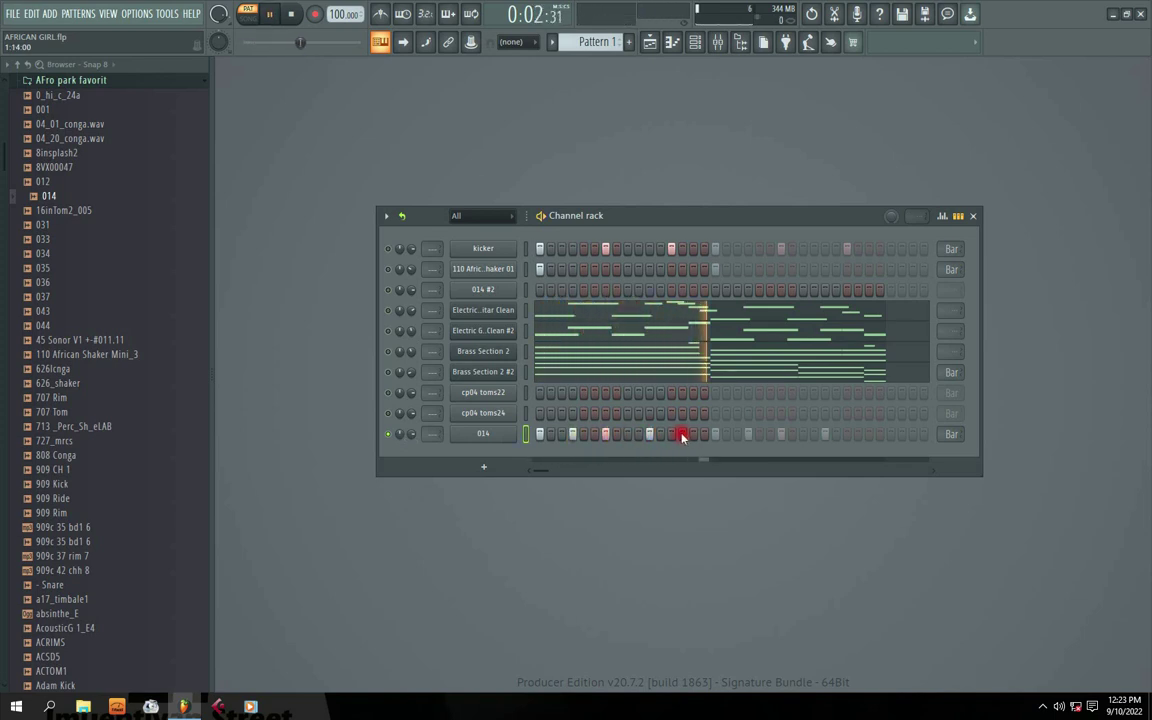
click(682, 436)
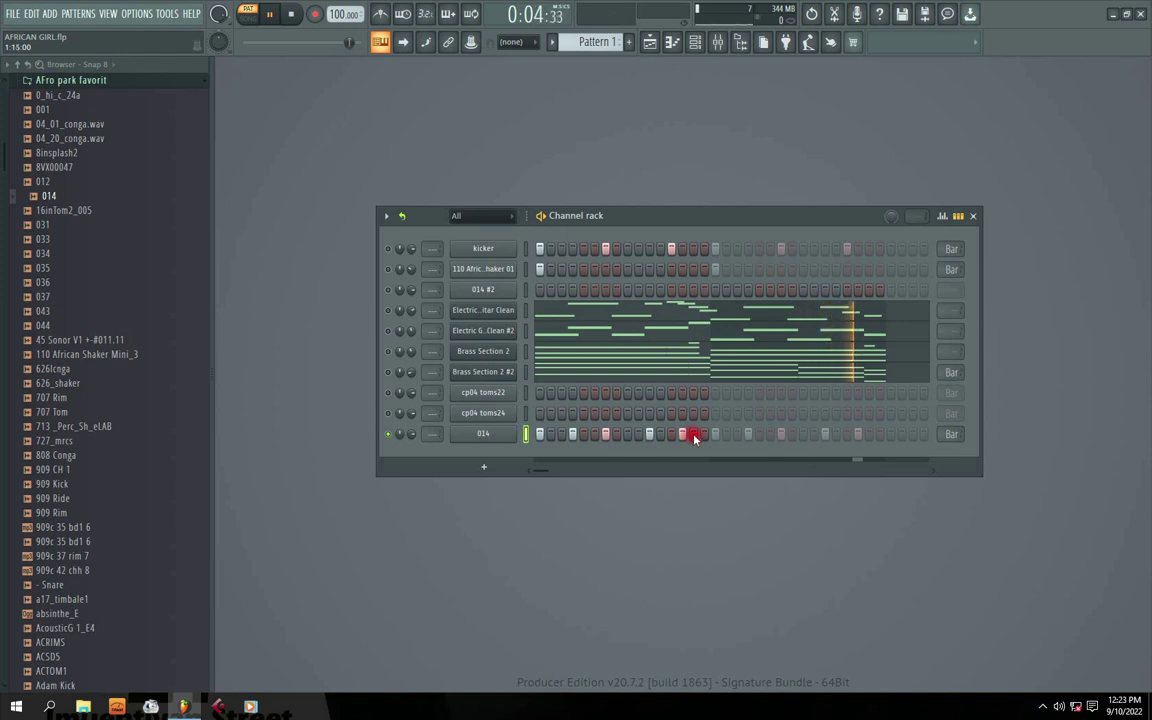
right_click(681, 436)
click(672, 436)
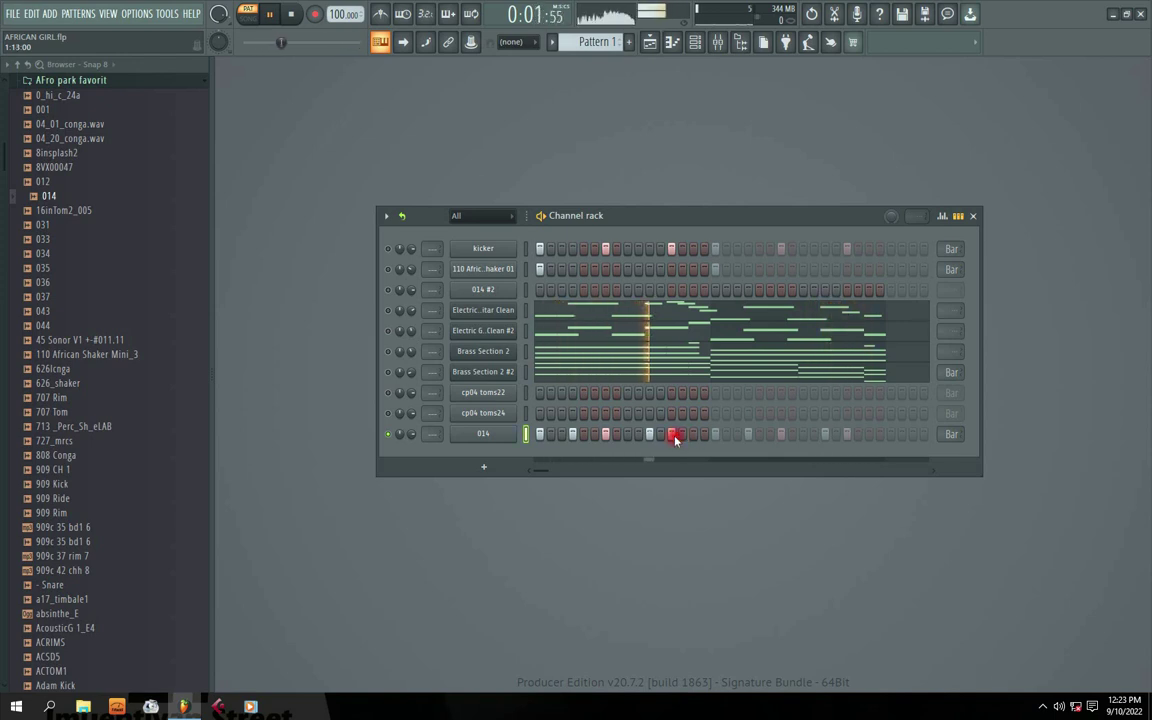
key(space)
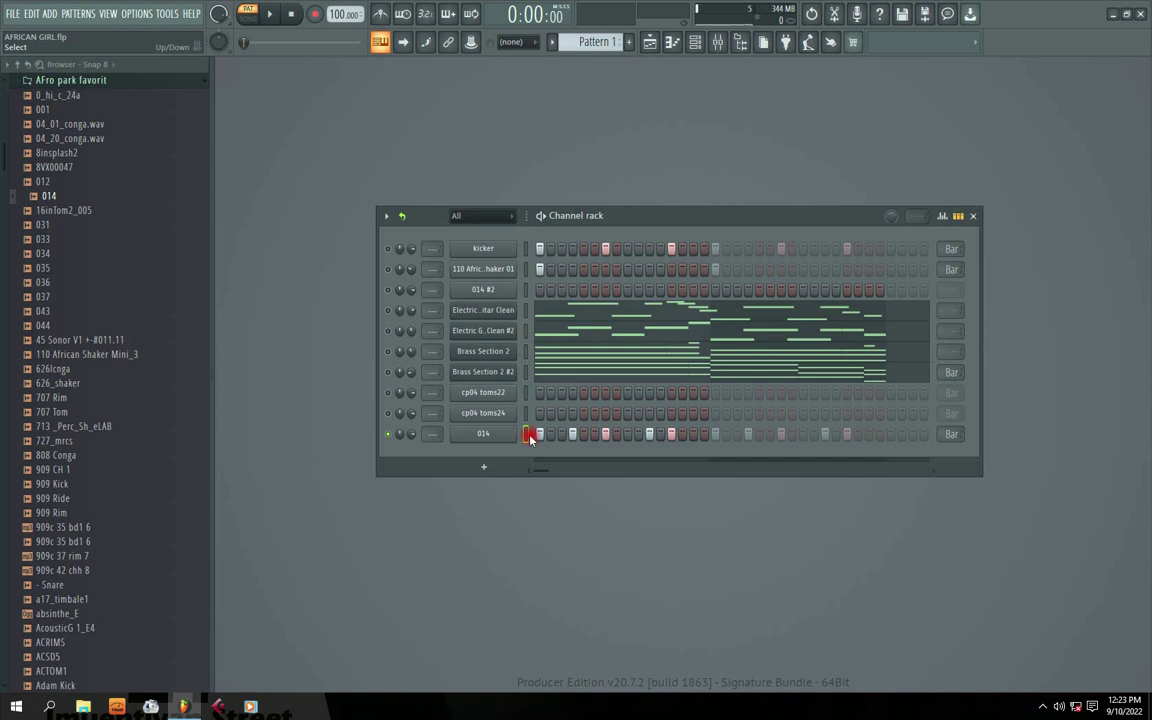
Move channel 014 up in the Channel rack to directly below the 110 African Shaker channel.
key(alt+Up)
key(alt+Up)
key(alt+Up)
key(alt+Up)
key(alt+Up)
key(alt+Up)
key(alt+Up)
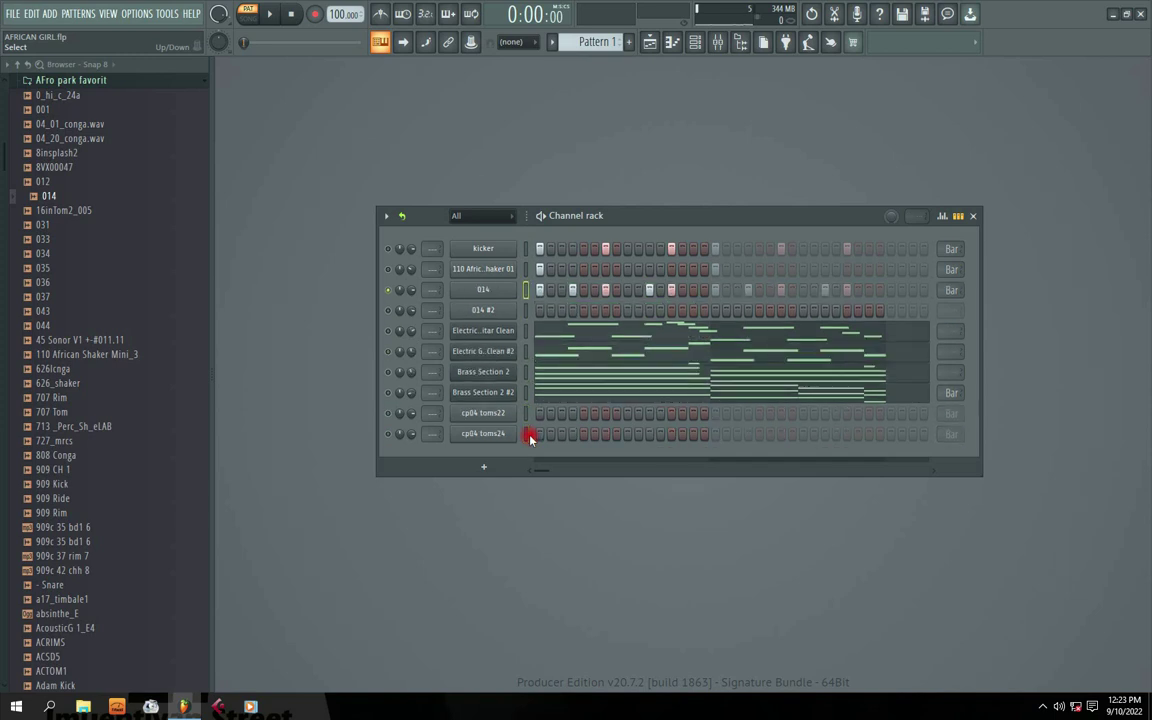
Delete the duplicate channel 014 #2, and move channel 014 above the re-enabled 110 African Shaker channel.
right_click(507, 314)
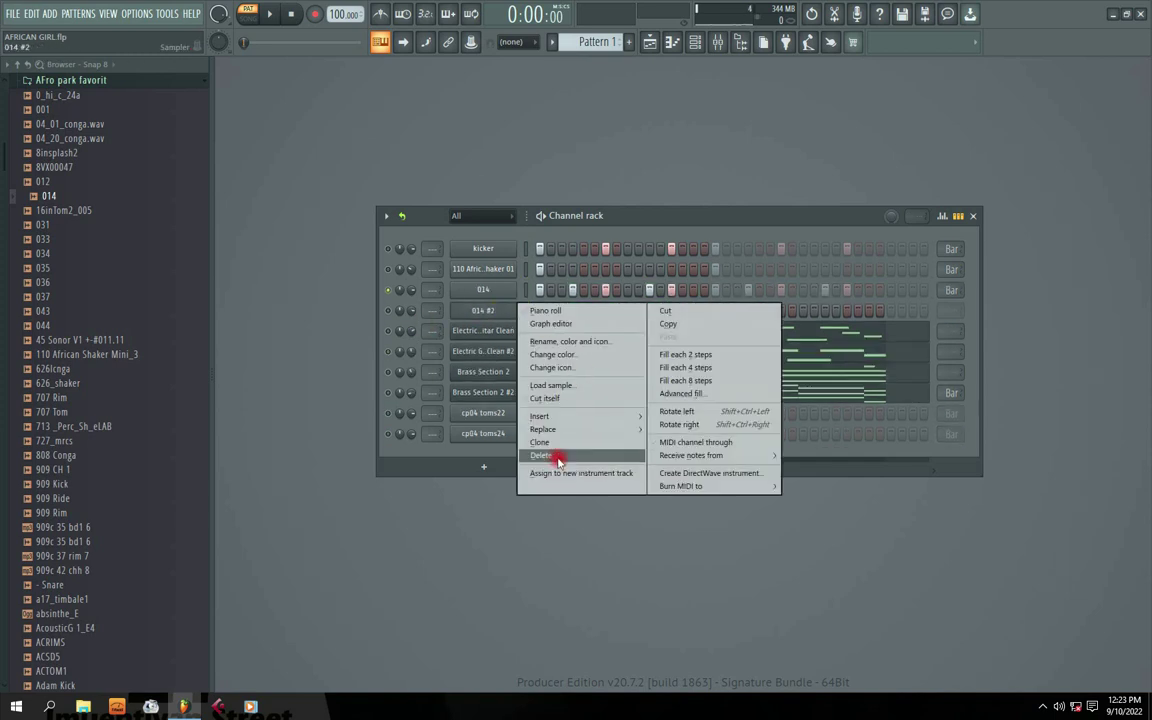
click(560, 448)
click(643, 397)
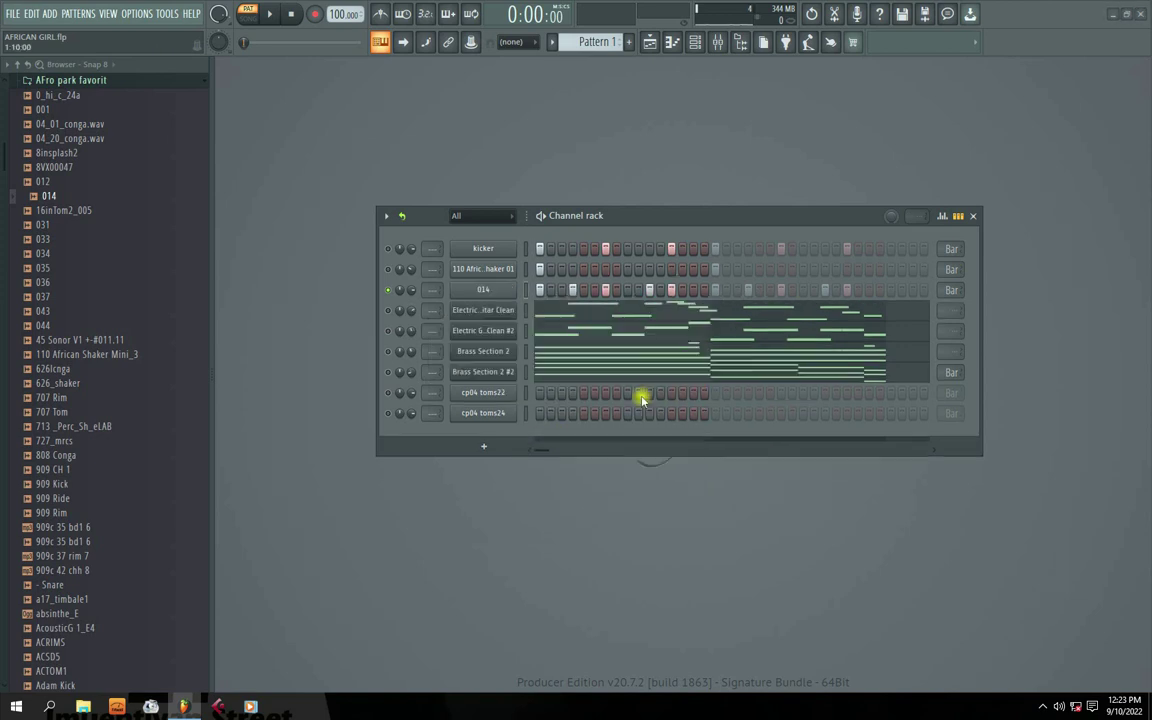
click(389, 270)
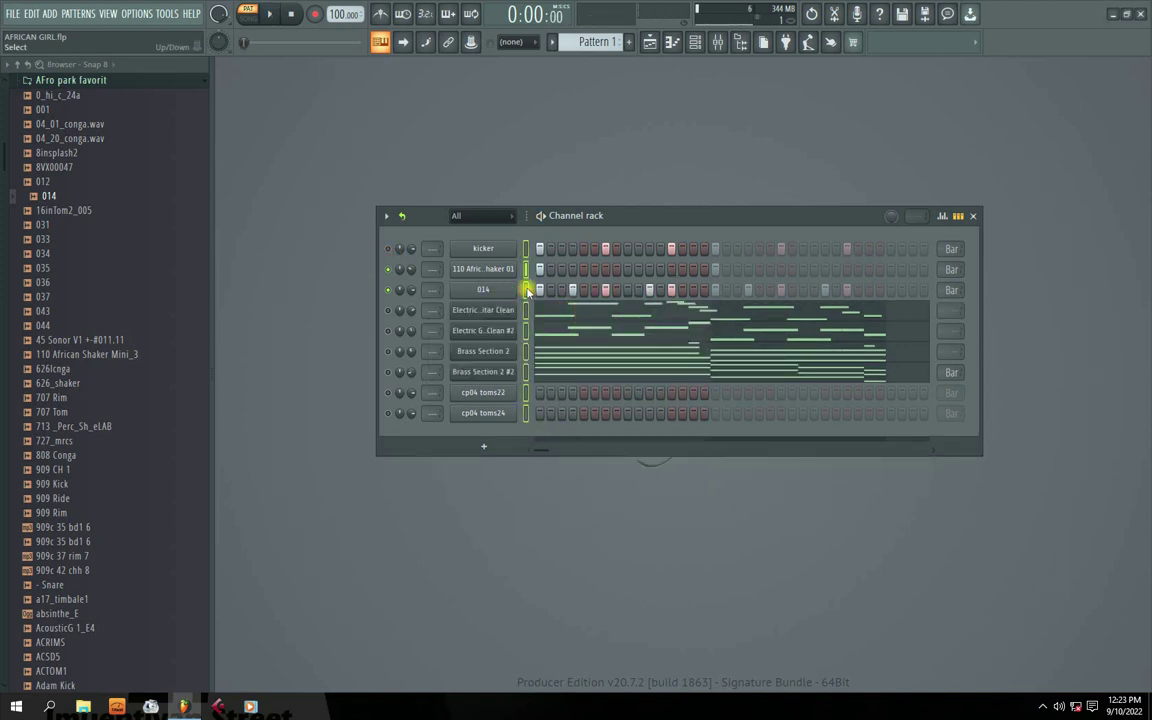
key(alt+Up)
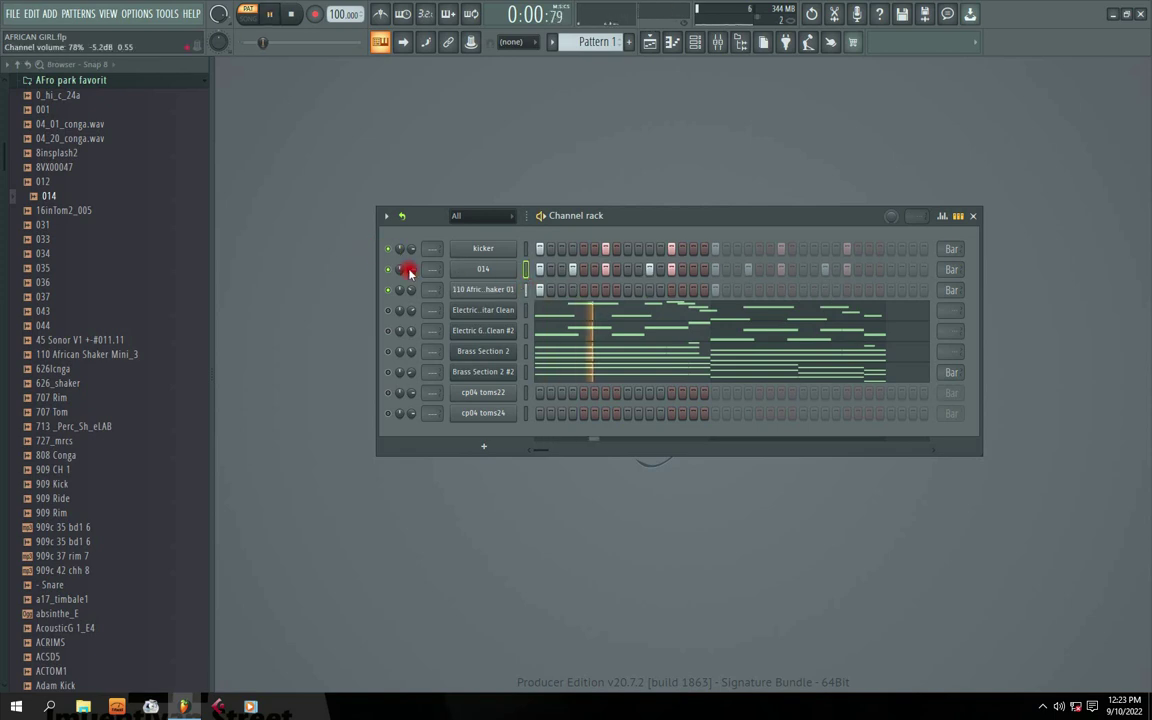
Raise the Trim of the 014 sample and set its quick fade out to 100%, then close its settings.
click(483, 269)
drag(603, 336, 603, 270)
drag(545, 336, 545, 270)
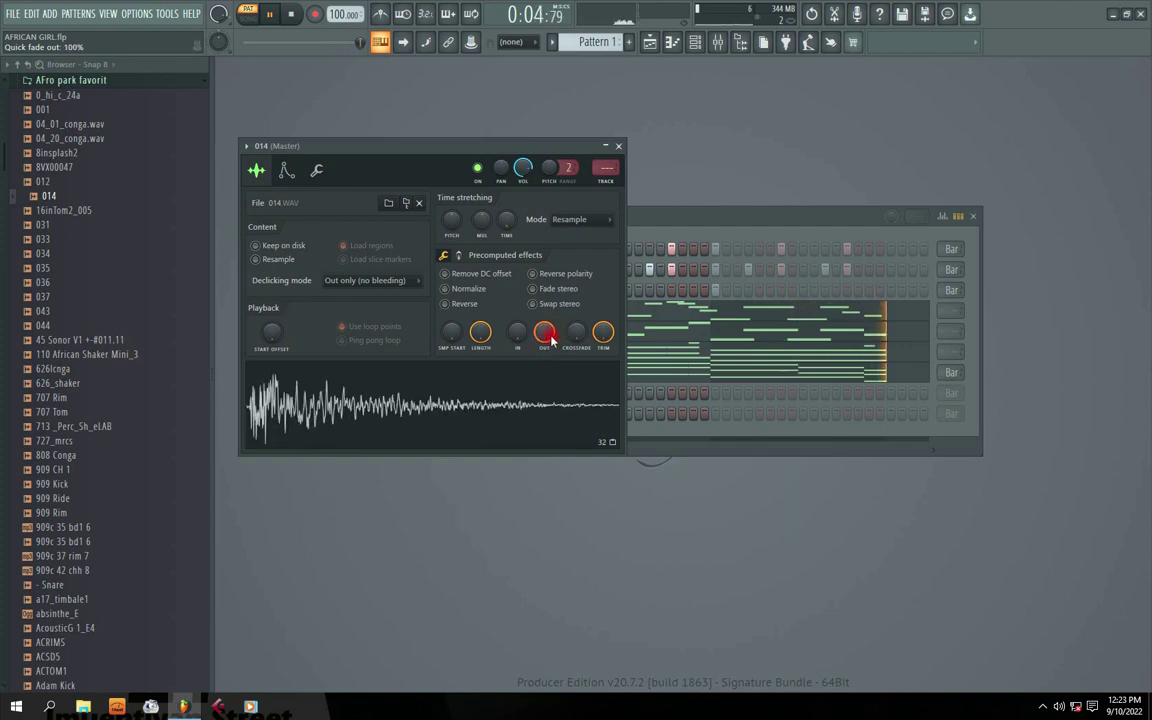
click(619, 148)
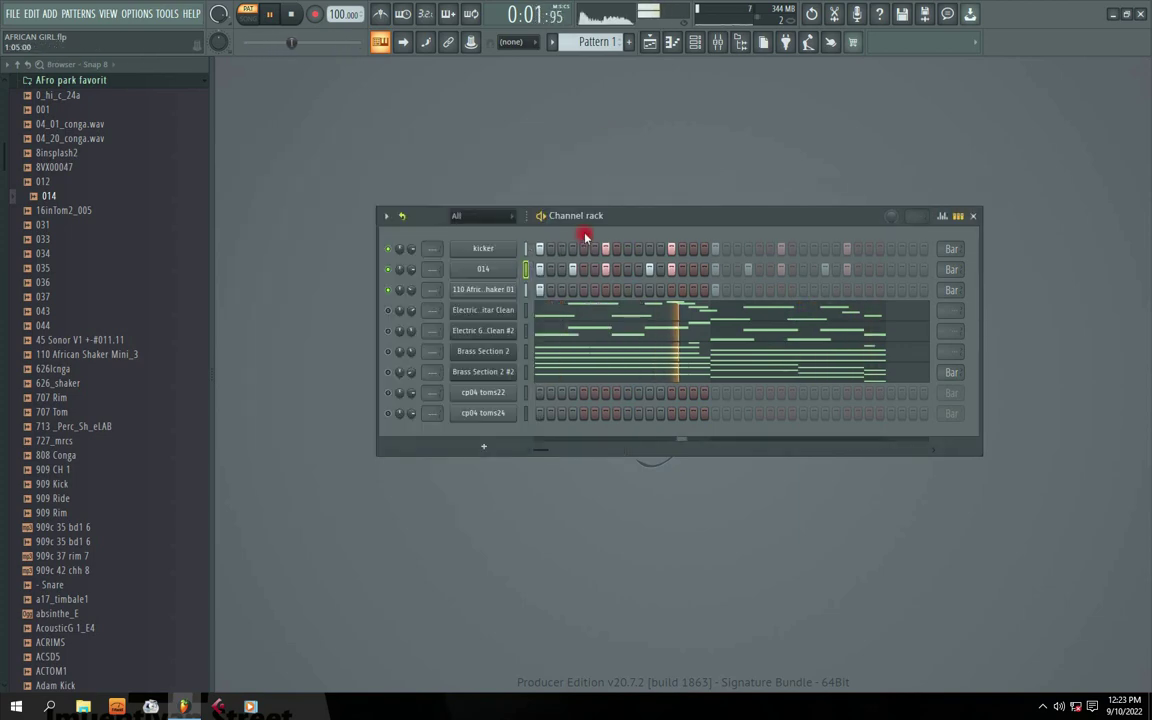
Save the project as AFRICAN GIRL in the SPENCER folder, replacing the existing file.
click(12, 16)
click(38, 103)
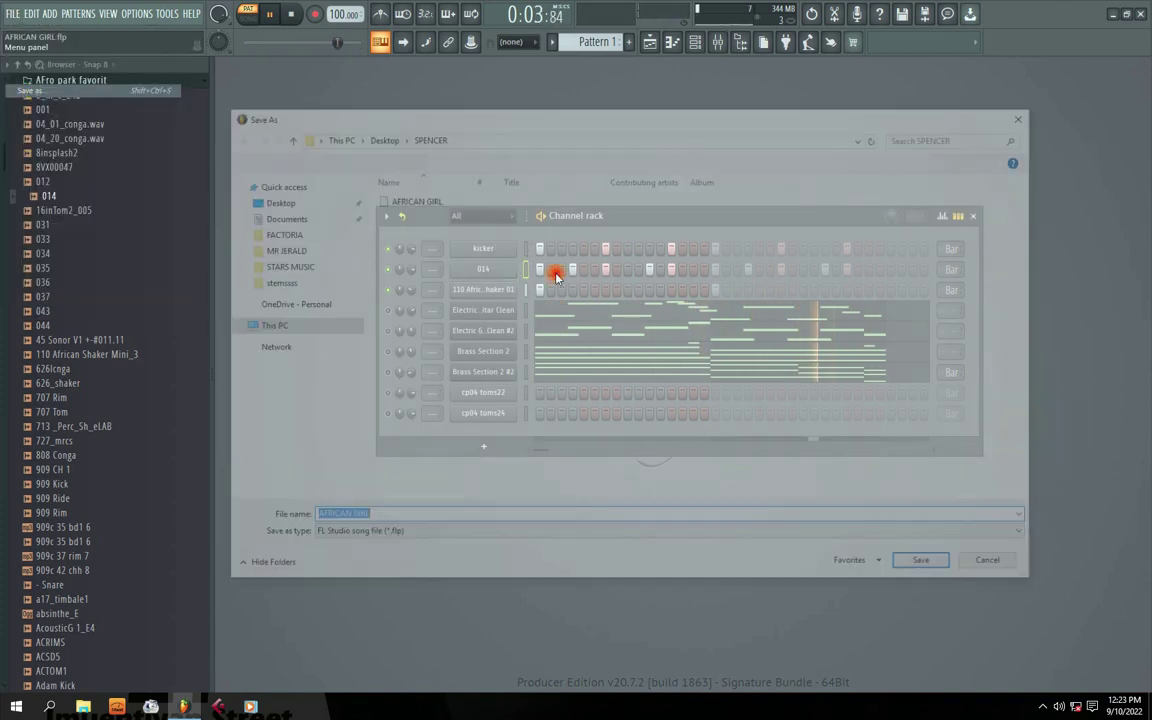
click(928, 568)
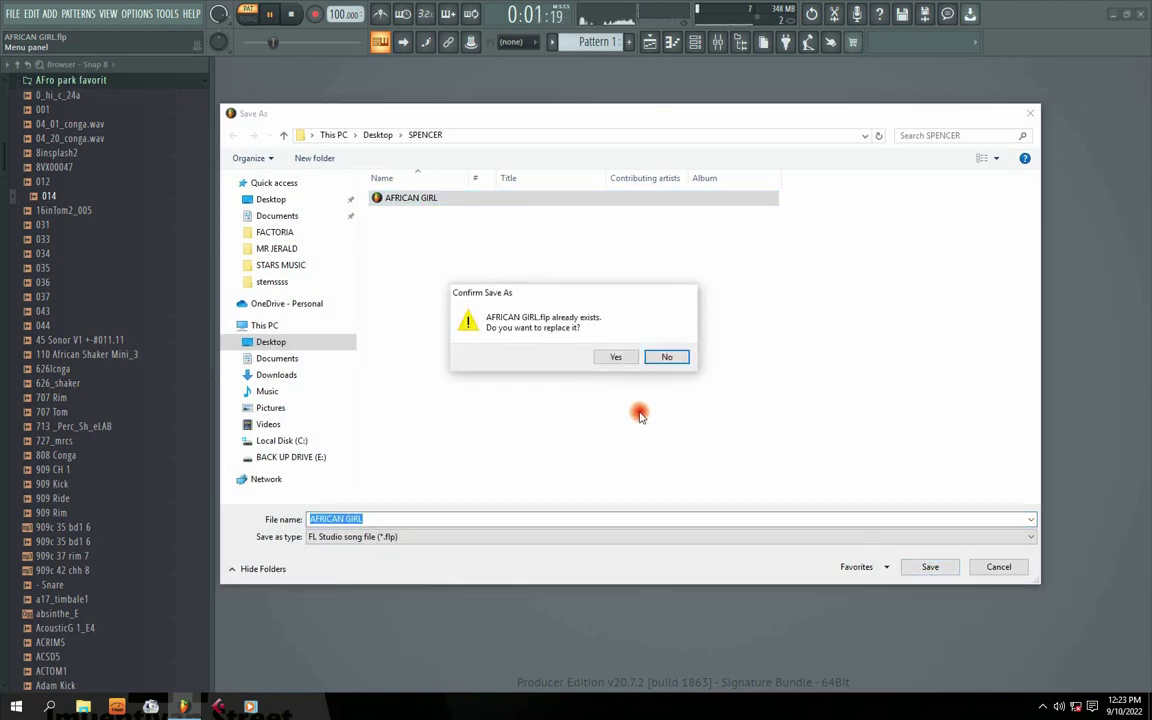
click(617, 357)
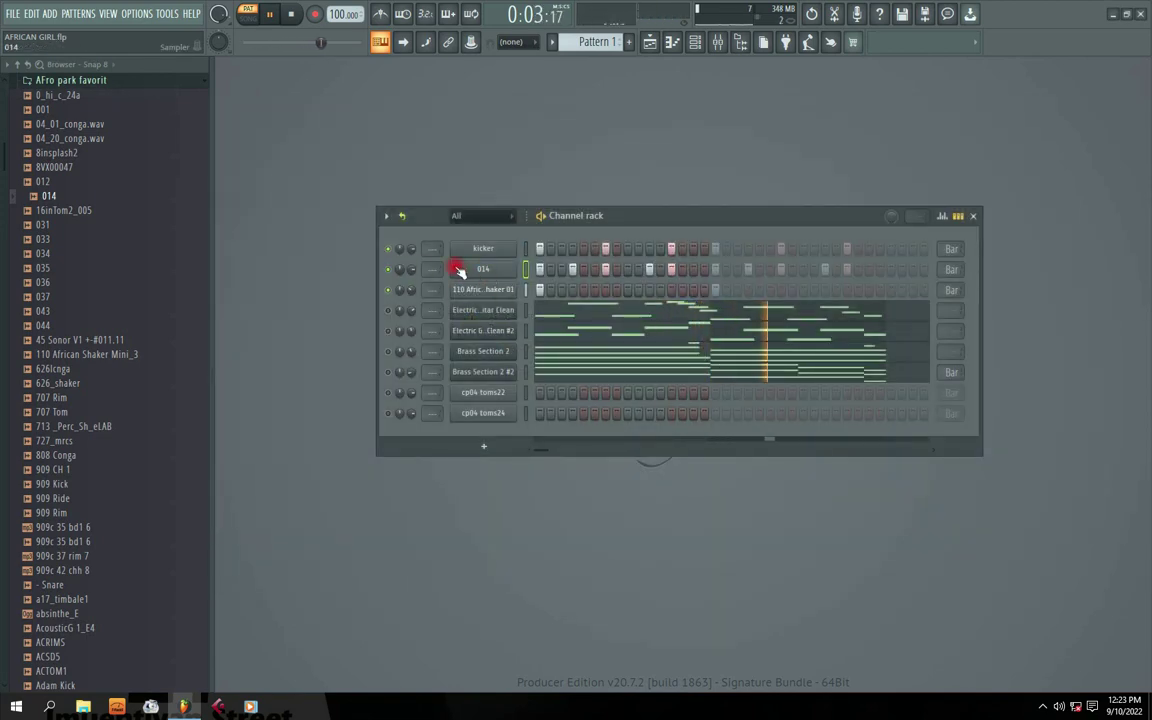
Unmute all the guitar, brass and tom channels to hear the full pattern, and stop playback.
drag(382, 334, 391, 414)
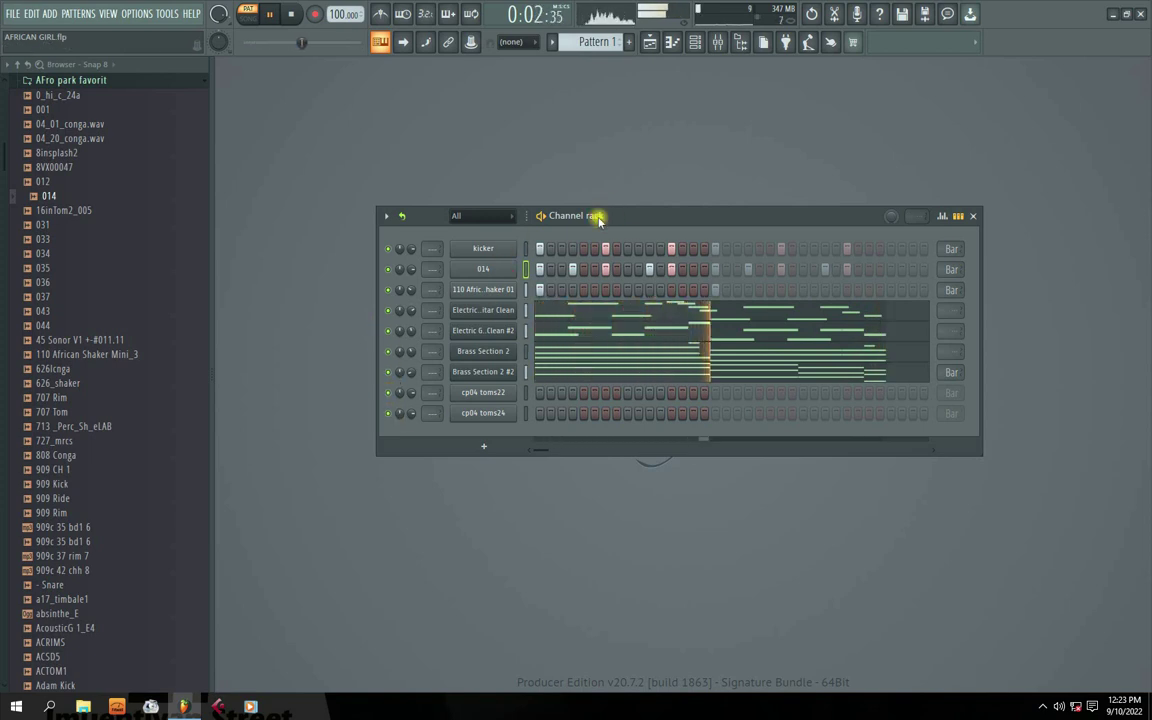
drag(600, 218, 590, 233)
key(space)
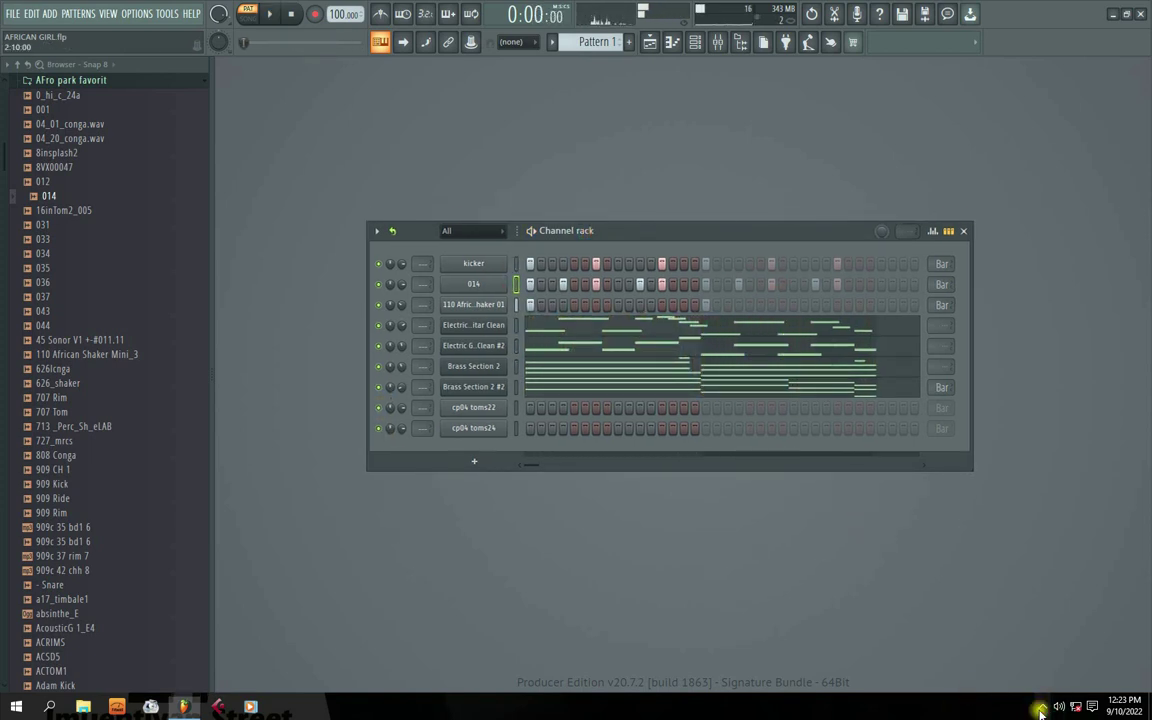
click(1042, 706)
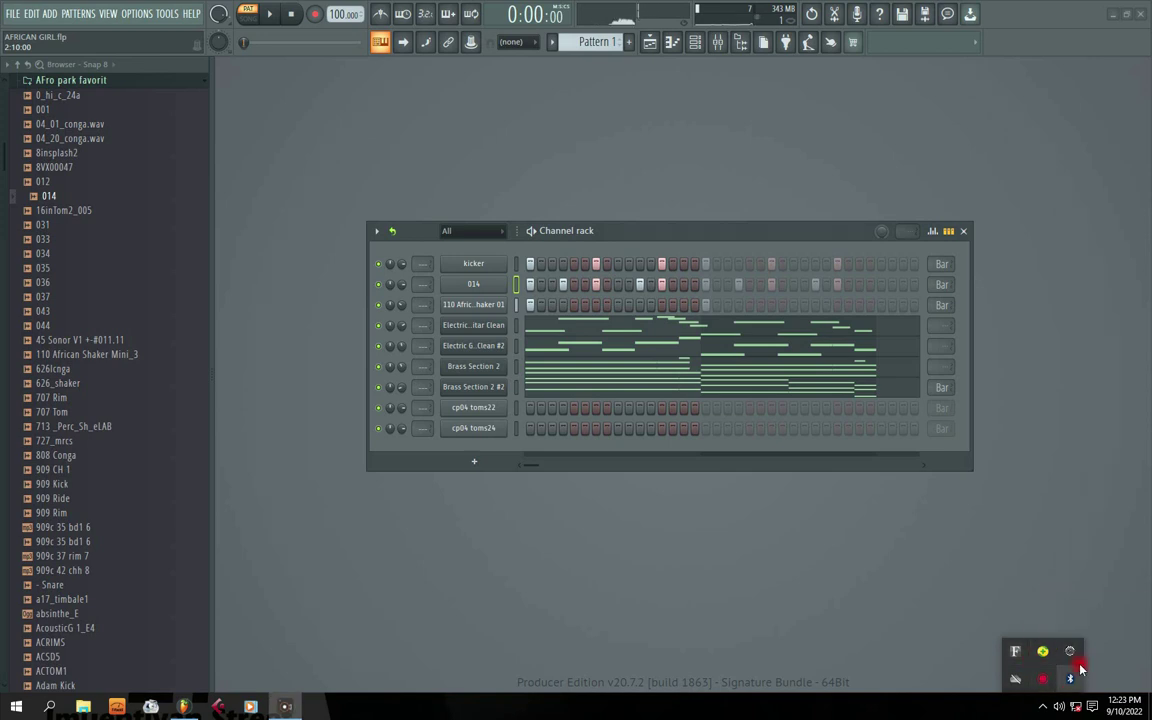
click(834, 705)
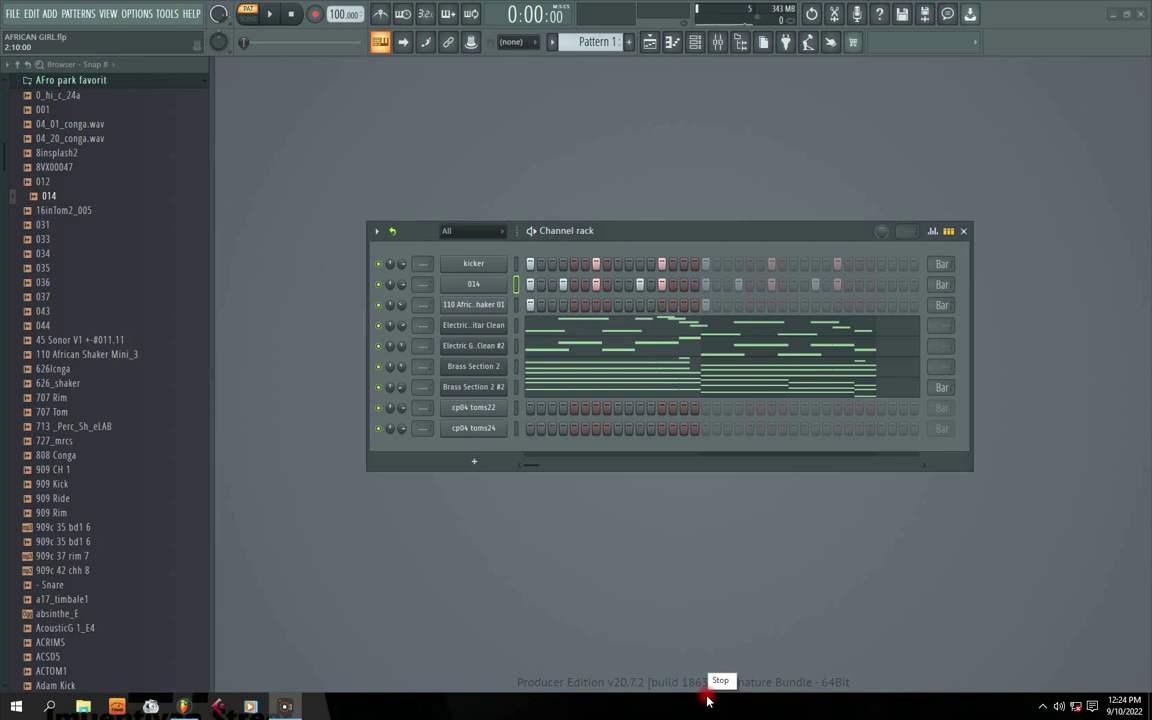
click(722, 566)
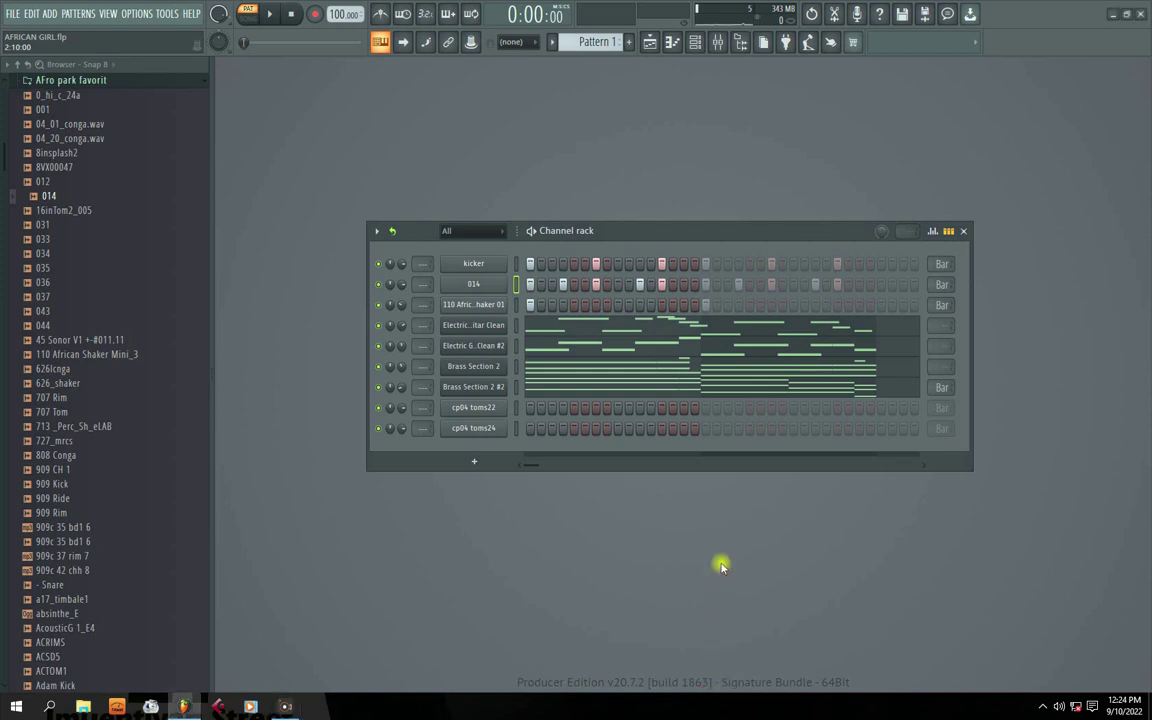
Play the pattern and lower the volume of the Electric Guitar Clean #2 channel to 49%.
key(space)
drag(602, 229, 571, 236)
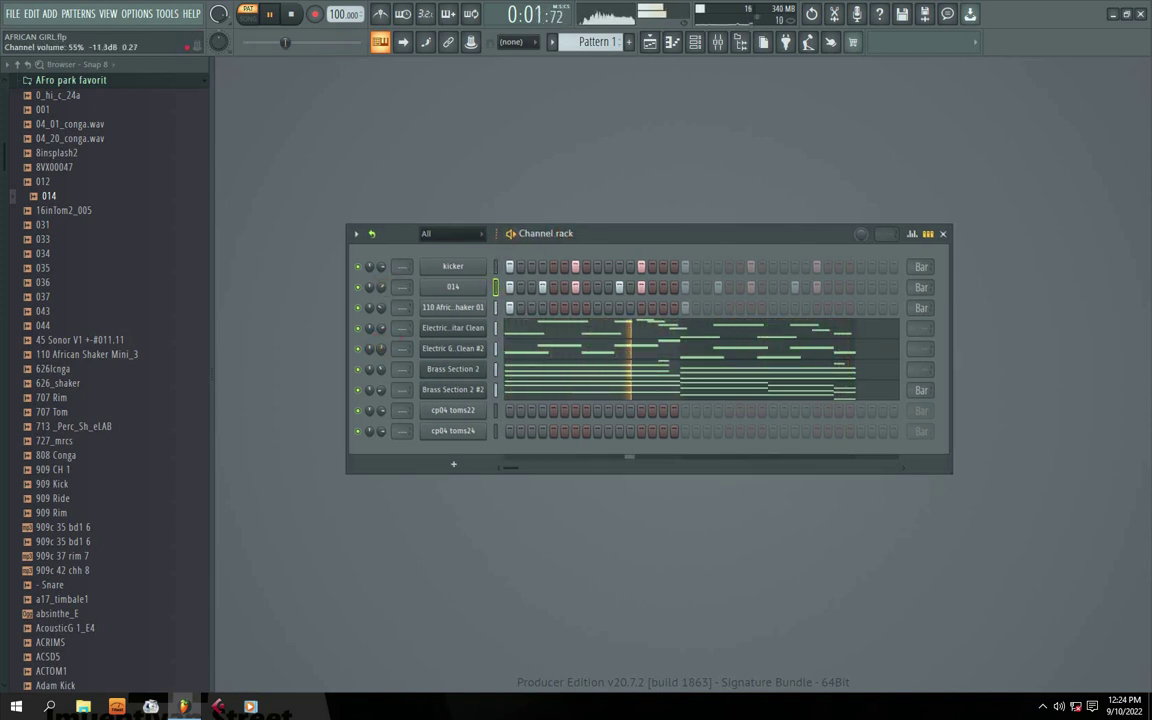
drag(381, 349, 381, 353)
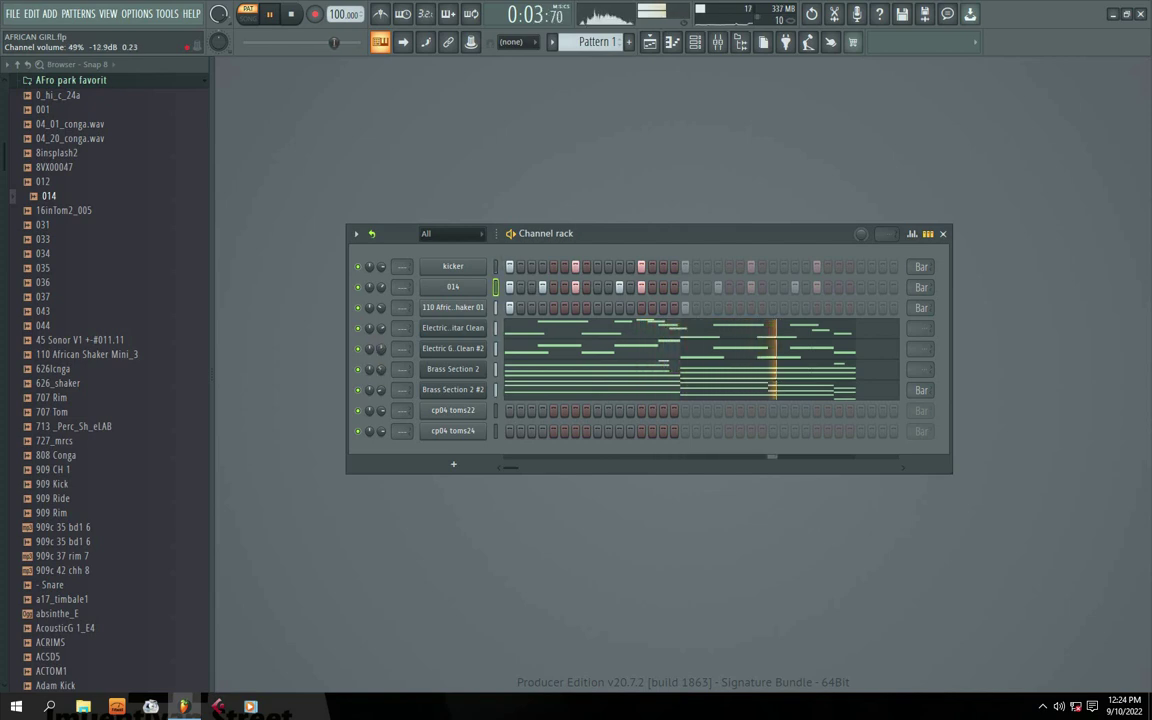
drag(579, 226, 579, 237)
Solo the Electric Guitar Clean channel and set its volume to about 70%.
click(443, 360)
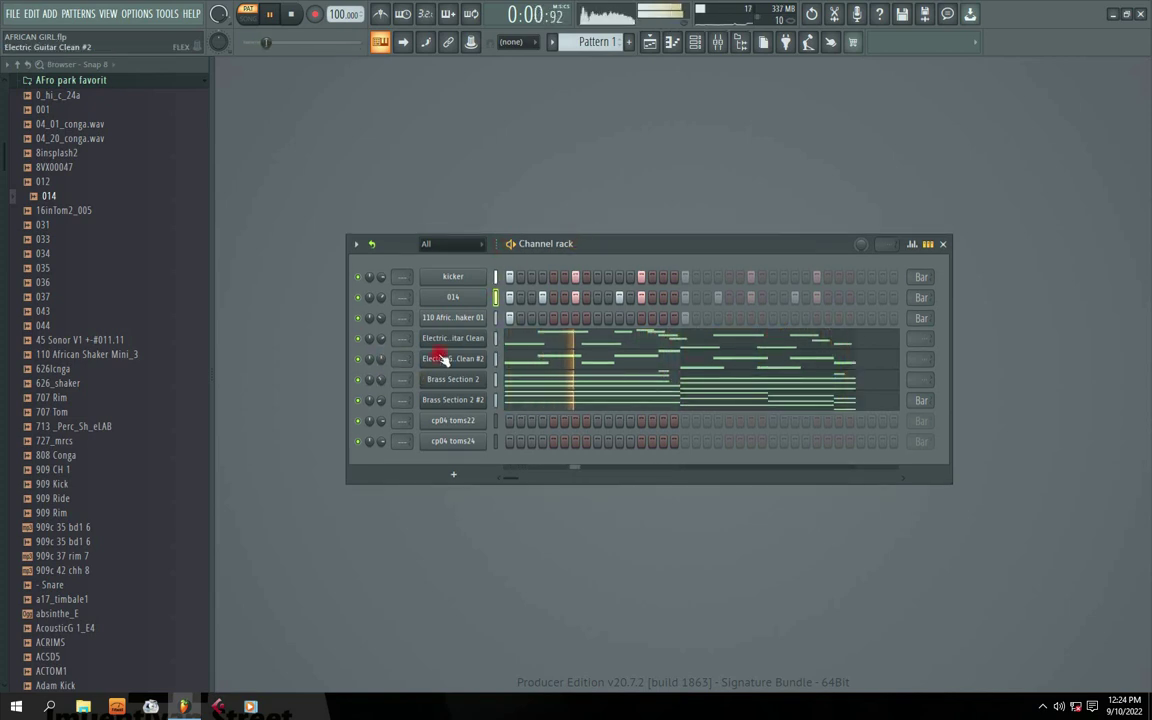
right_click(358, 339)
click(378, 346)
drag(381, 341, 381, 338)
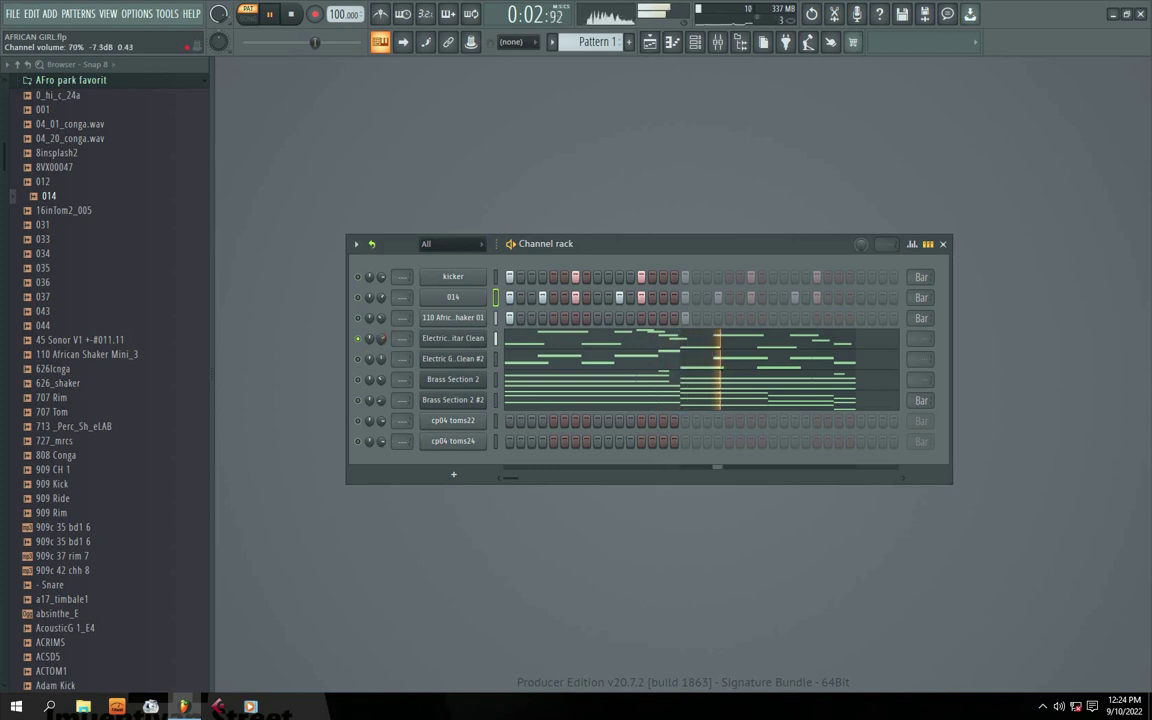
Unmute the Electric Guitar Clean #2 and both Brass Section 2 channels, and raise the Brass Section 2 volume to about 71%.
click(358, 359)
click(358, 379)
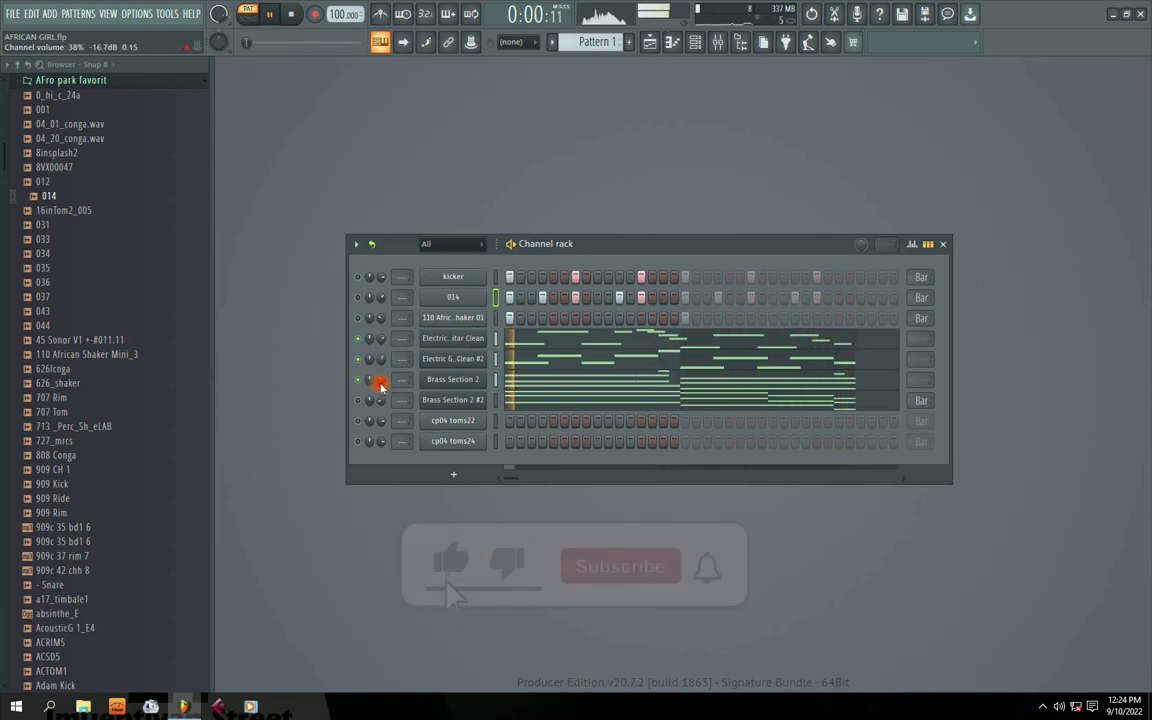
drag(380, 384, 386, 330)
click(358, 400)
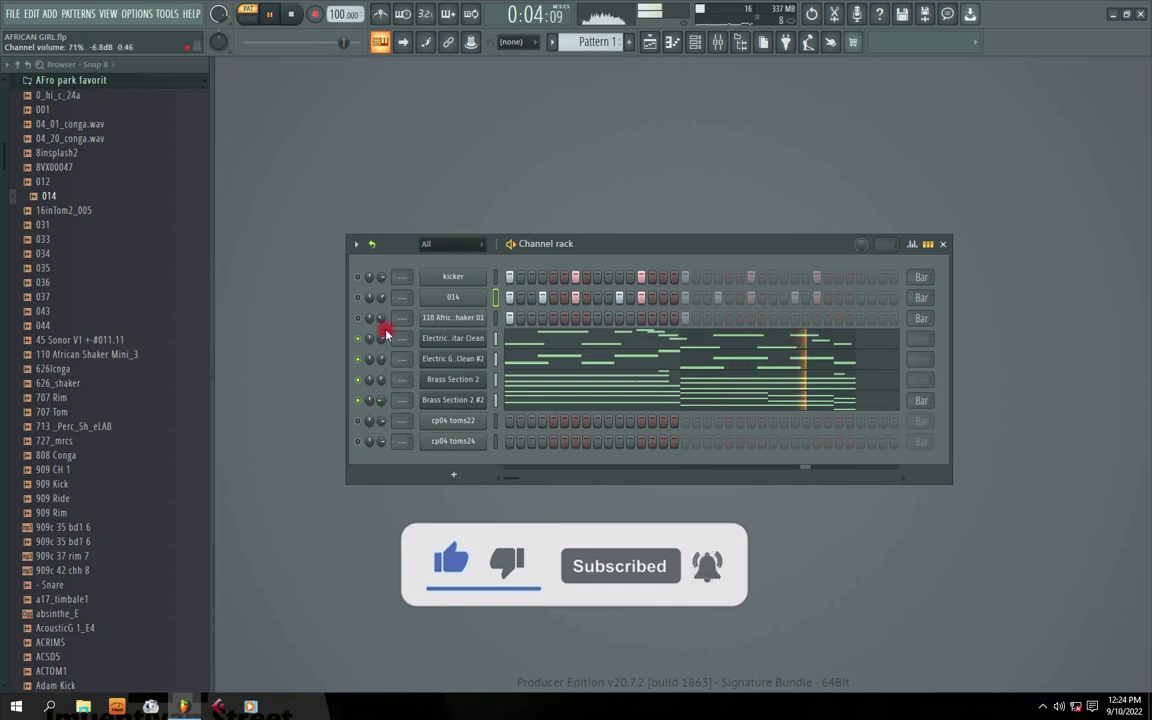
Unmute the 014 and African shaker channels and lower the 014 channel volume to about 67%.
click(358, 297)
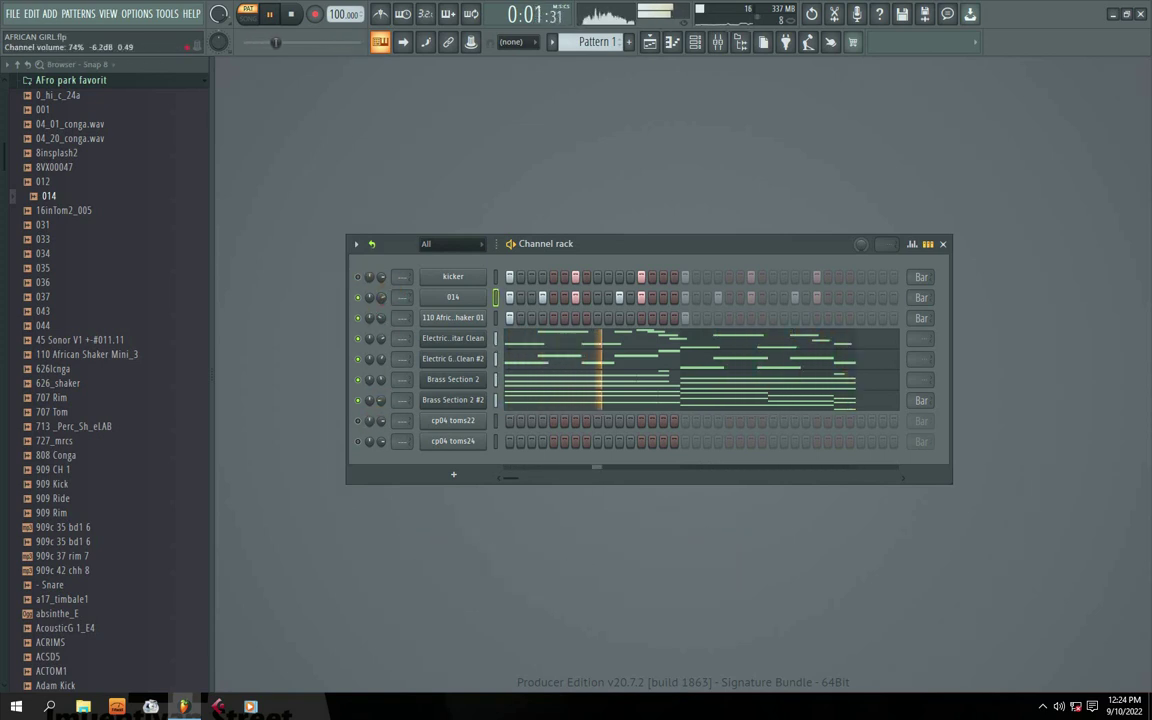
right_click(385, 301)
click(404, 306)
click(379, 301)
drag(381, 298, 381, 305)
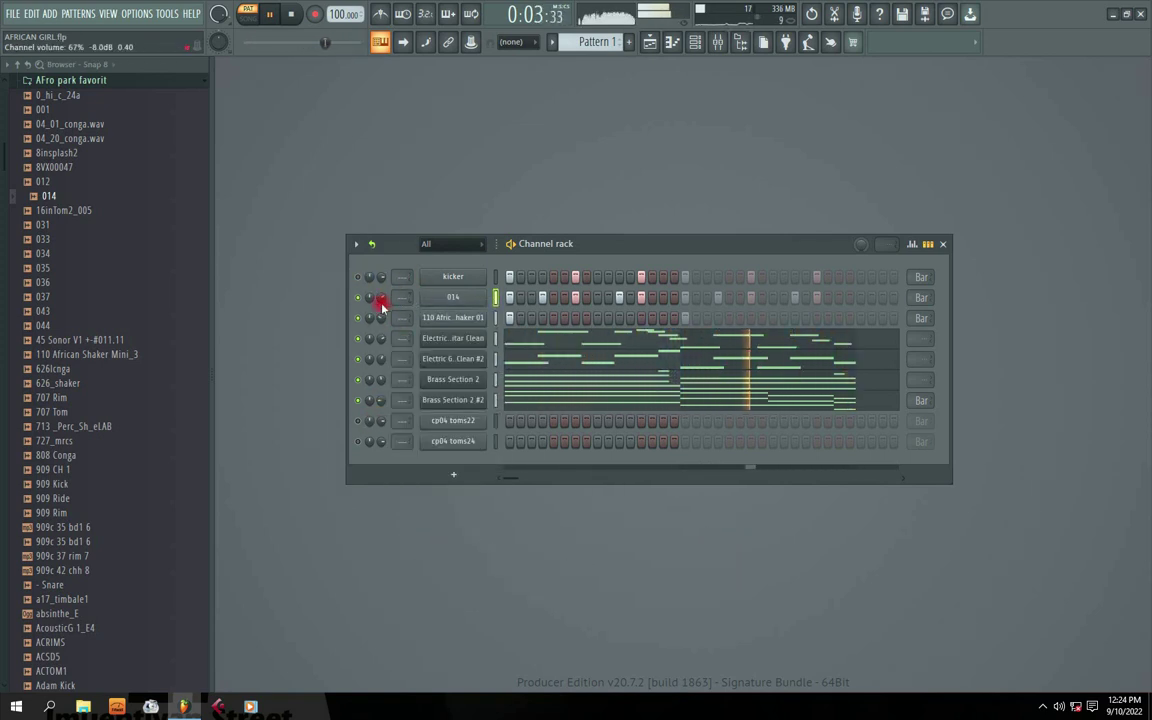
Unmute the kicker channel and set its volume to about 61%.
drag(548, 244, 548, 260)
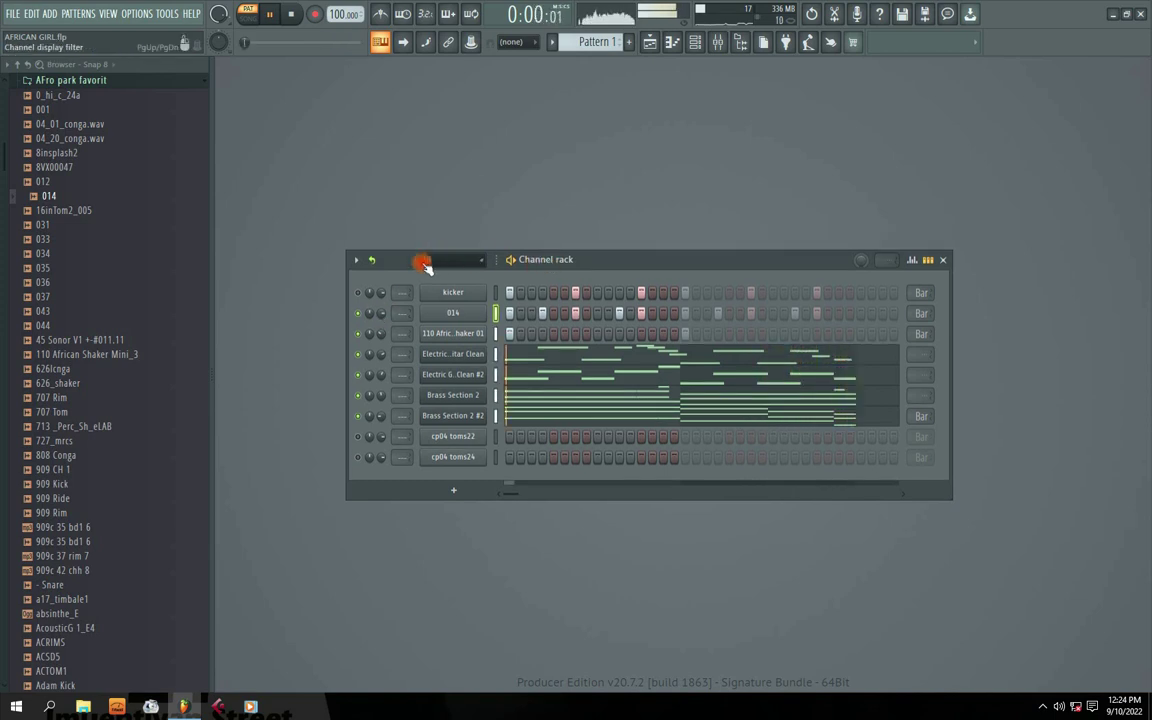
click(360, 293)
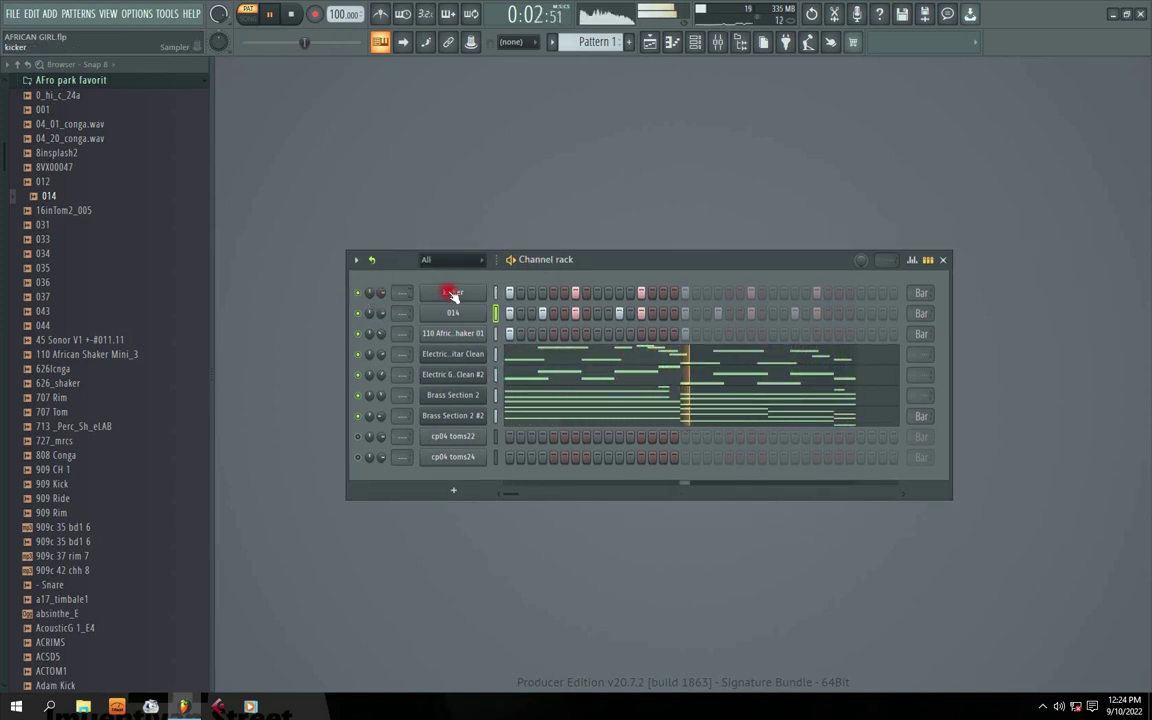
drag(381, 295, 381, 309)
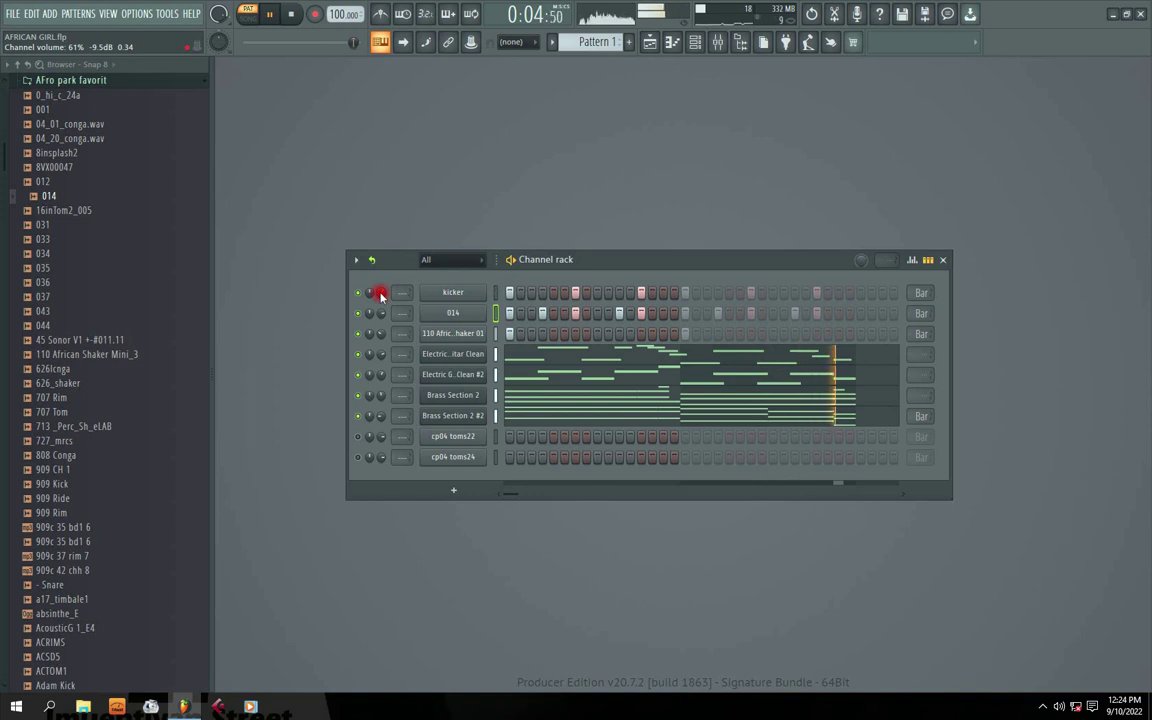
drag(593, 264, 580, 257)
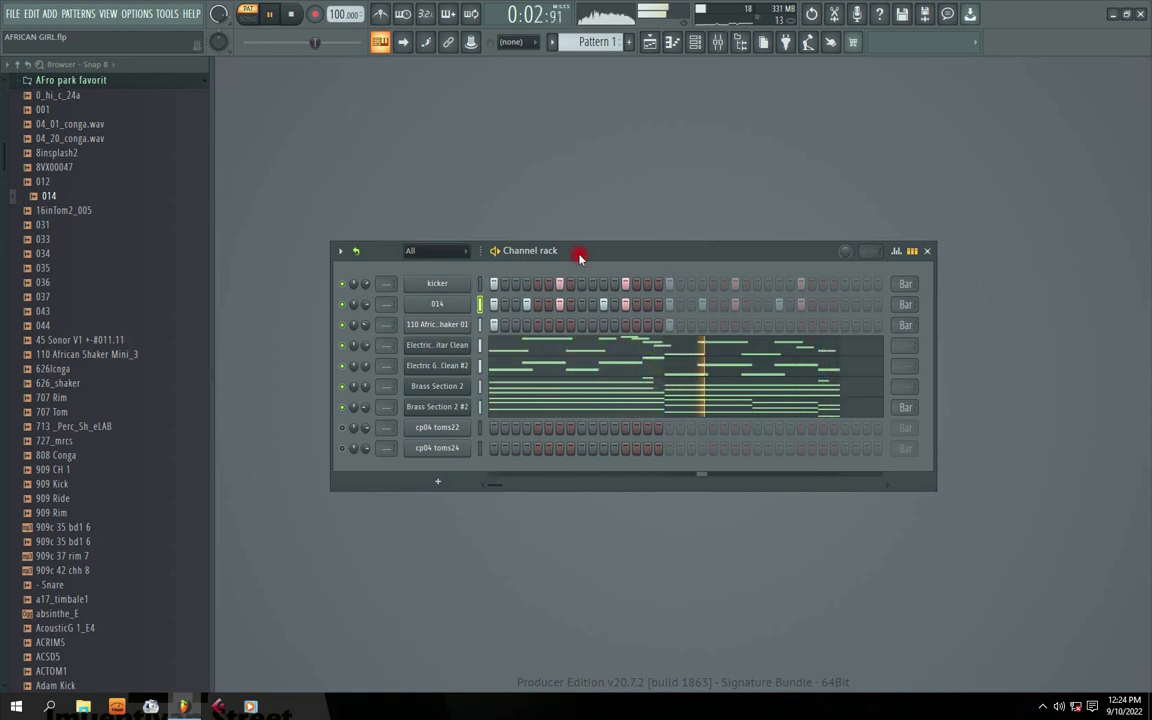
click(1043, 706)
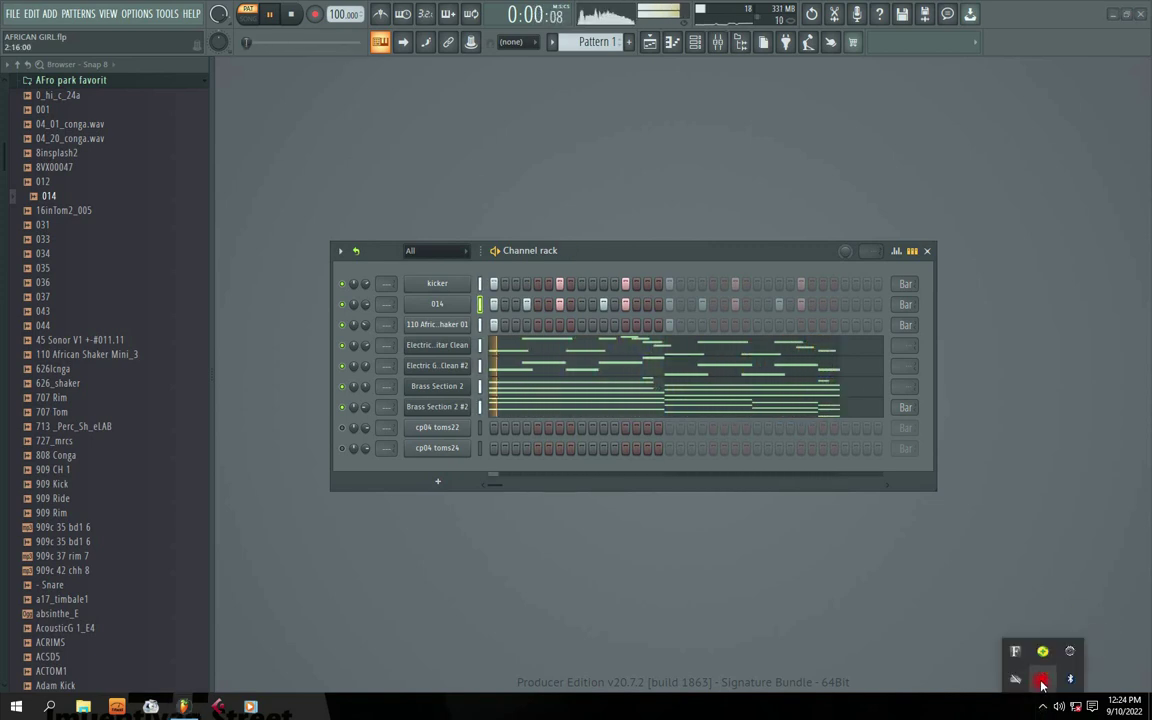